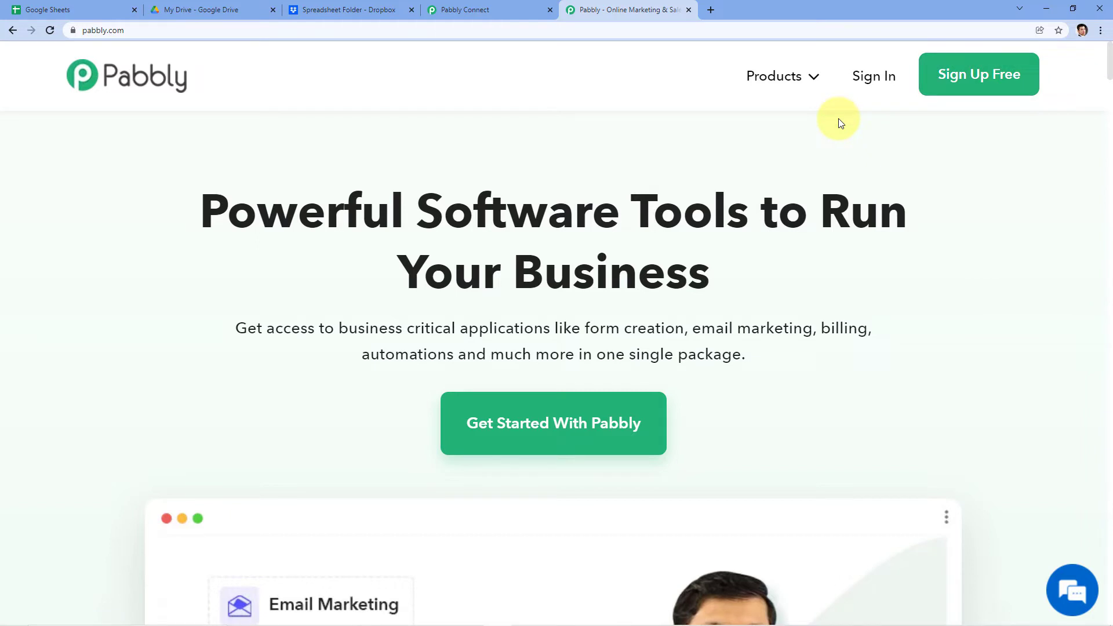
# Close the Pabbly homepage and create a workflow named "Google Sheets to Dropbox" from the Pabbly Connect dashboard
pyautogui.click(689, 10)
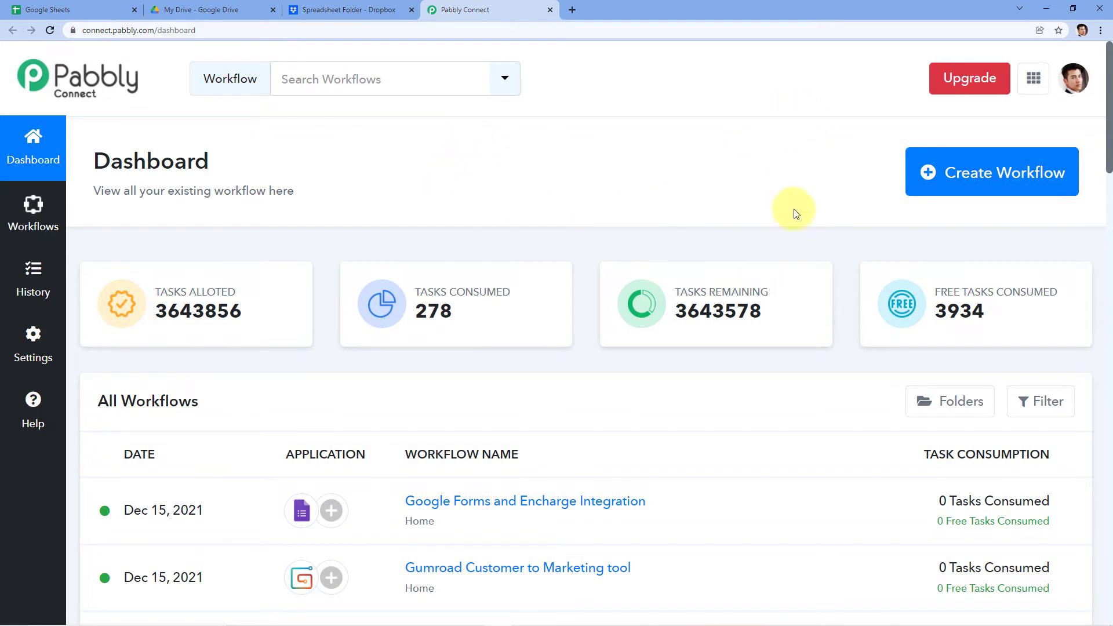
pyautogui.click(971, 158)
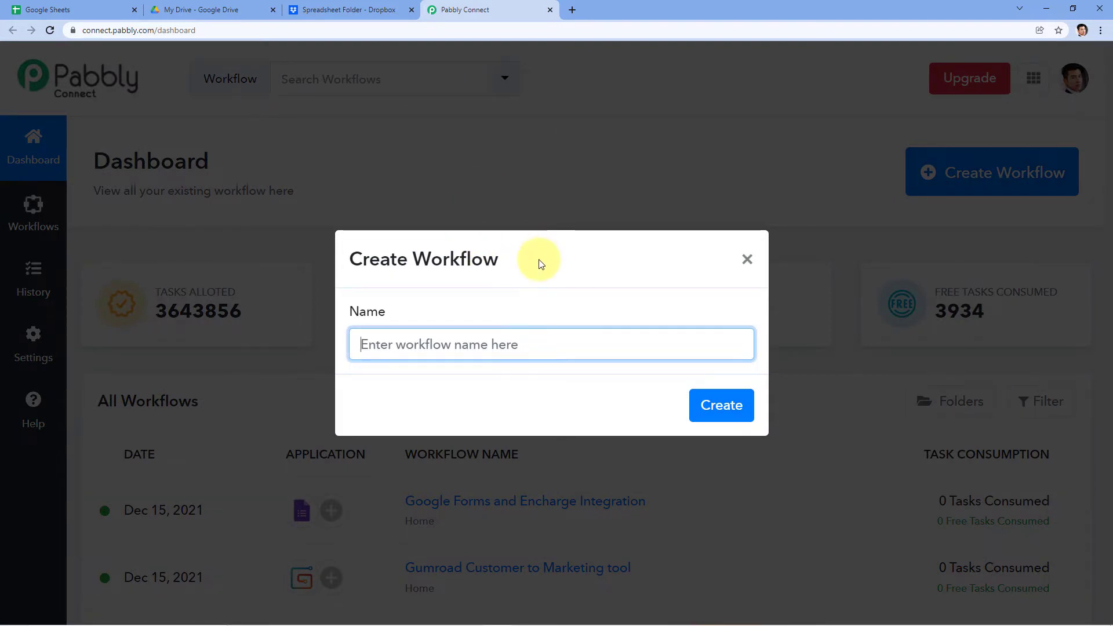
pyautogui.write('G')
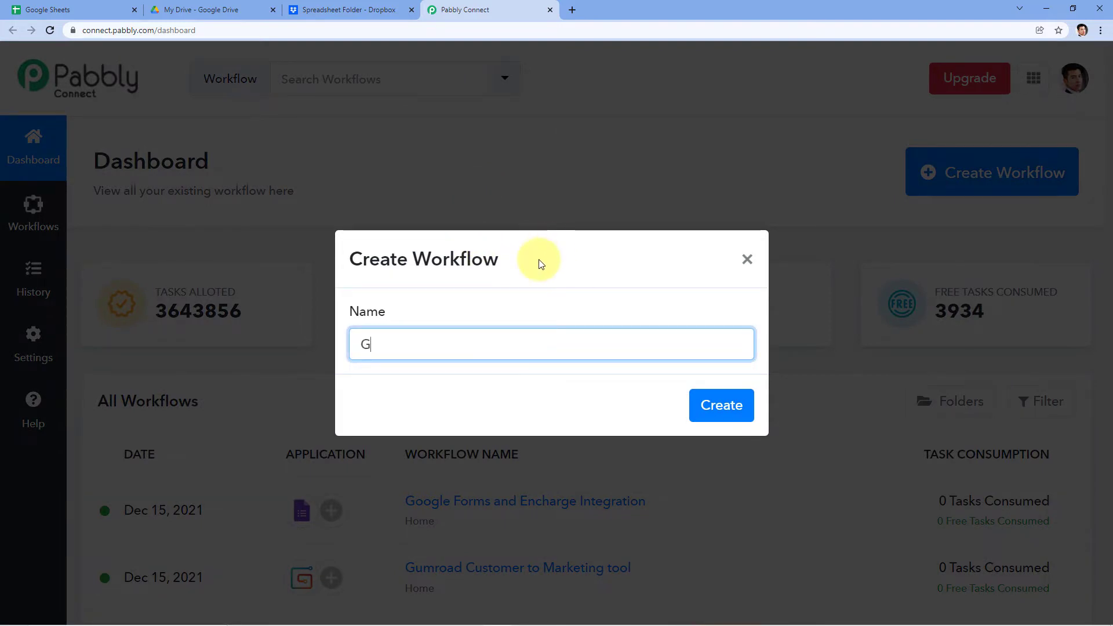
pyautogui.write('oogle Sheets ')
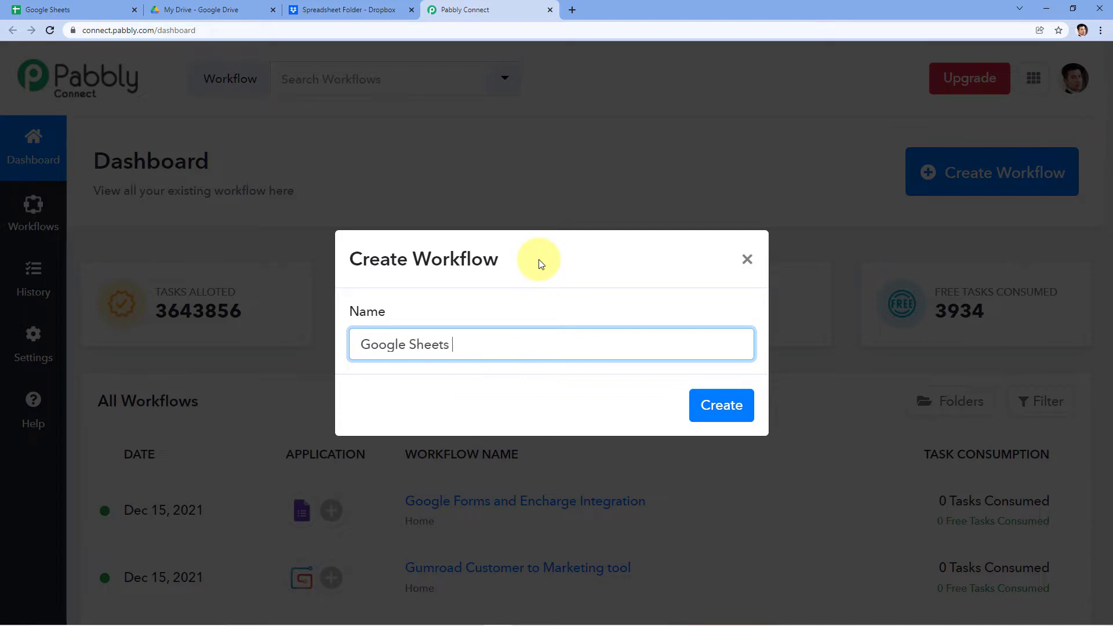
pyautogui.write('to DropBox')
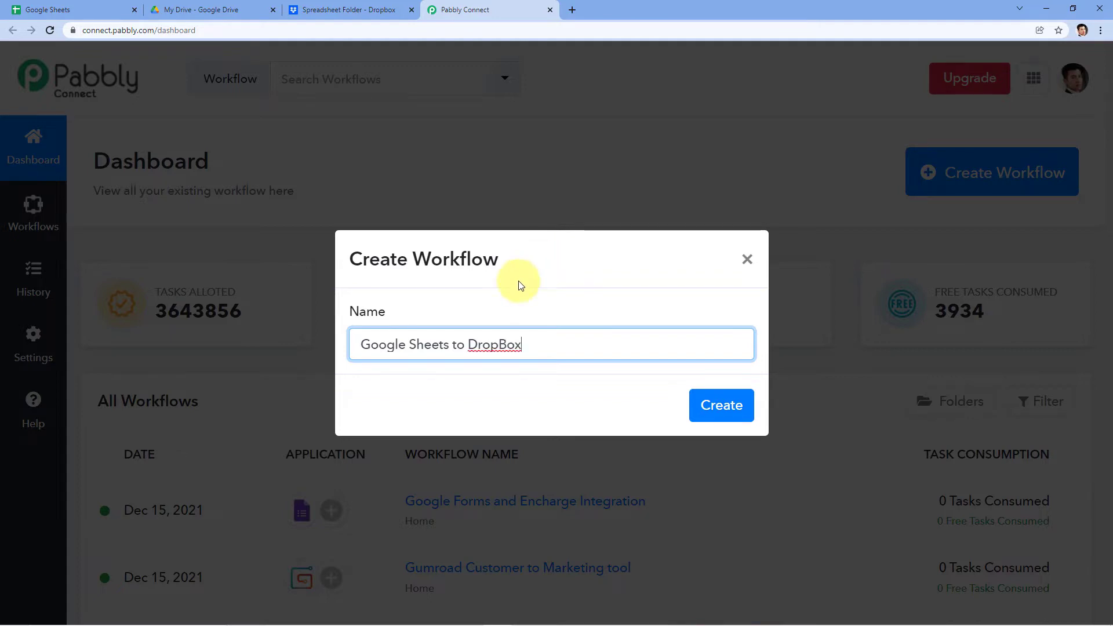
pyautogui.click(507, 347)
pyautogui.press('BackSpace')
pyautogui.write('b')
pyautogui.click(721, 412)
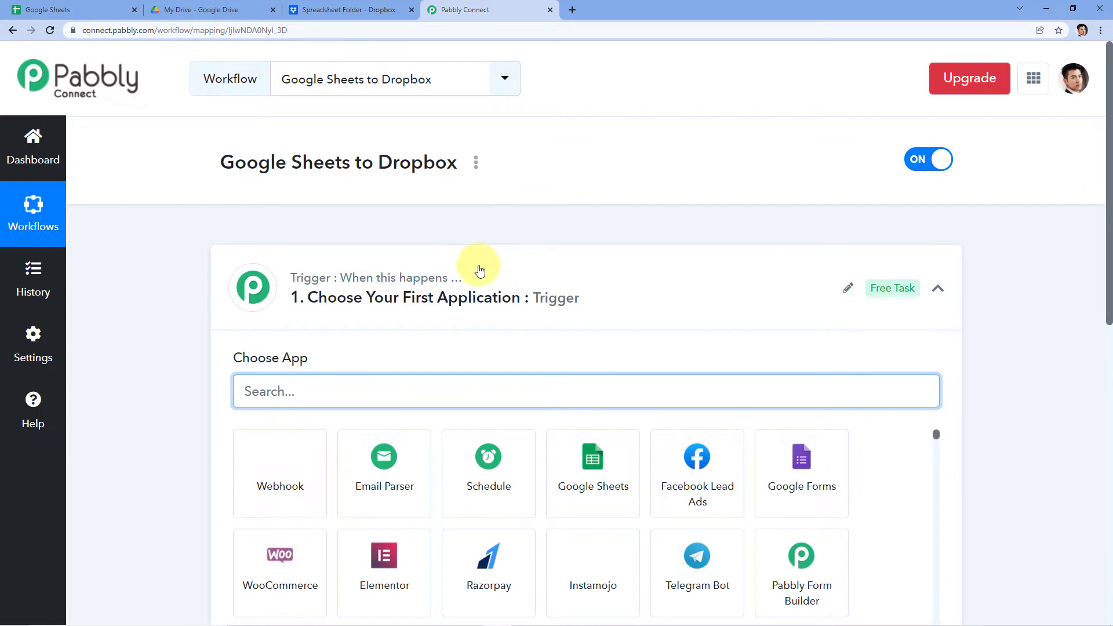
# Find Google Drive among the available apps and choose it as the workflow's trigger application
pyautogui.click(478, 266)
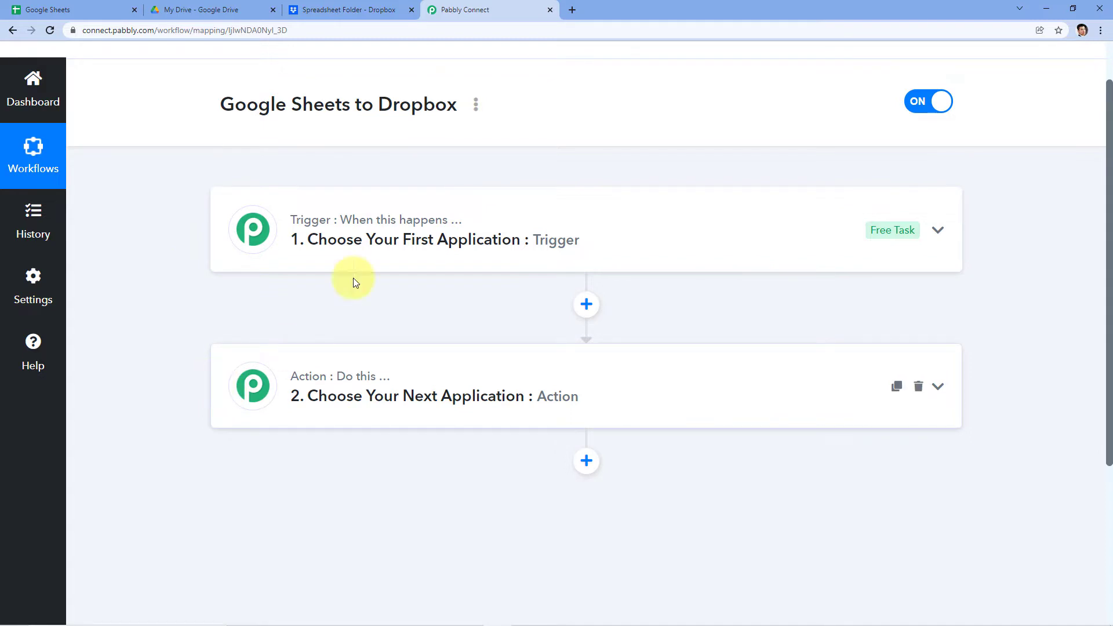
pyautogui.click(485, 225)
pyautogui.scroll(-1, 486, 223)
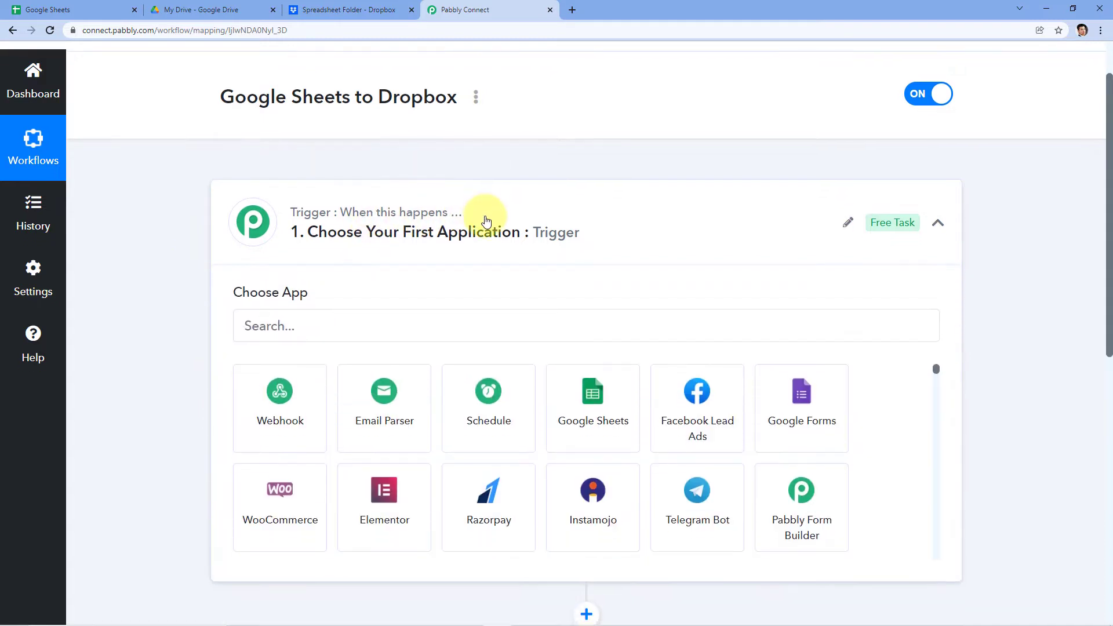
pyautogui.click(278, 272)
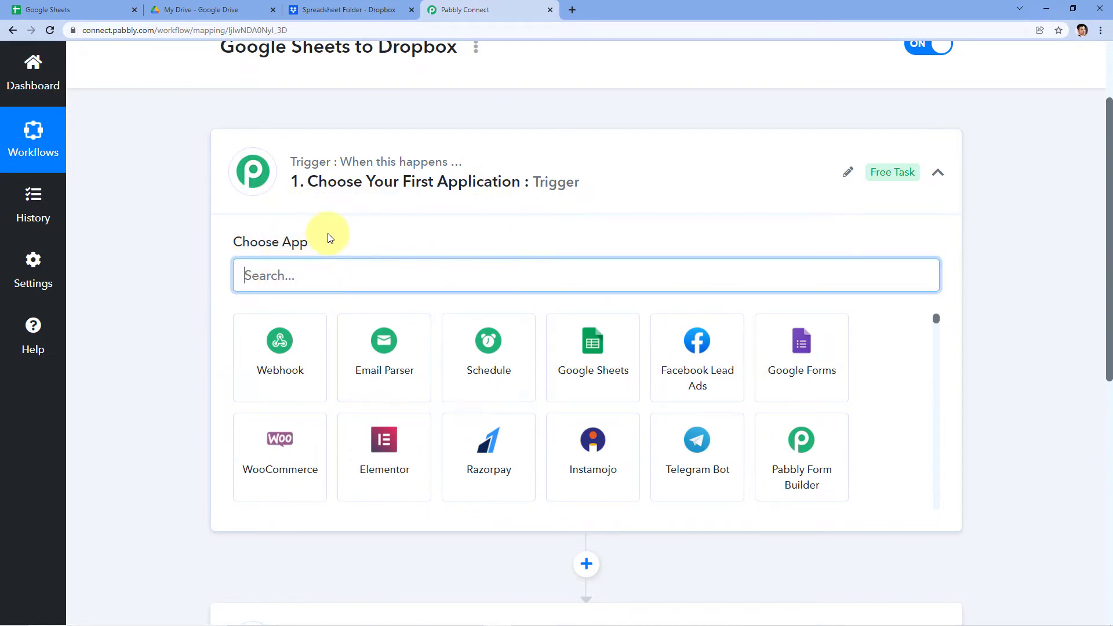
pyautogui.write('Google Drive')
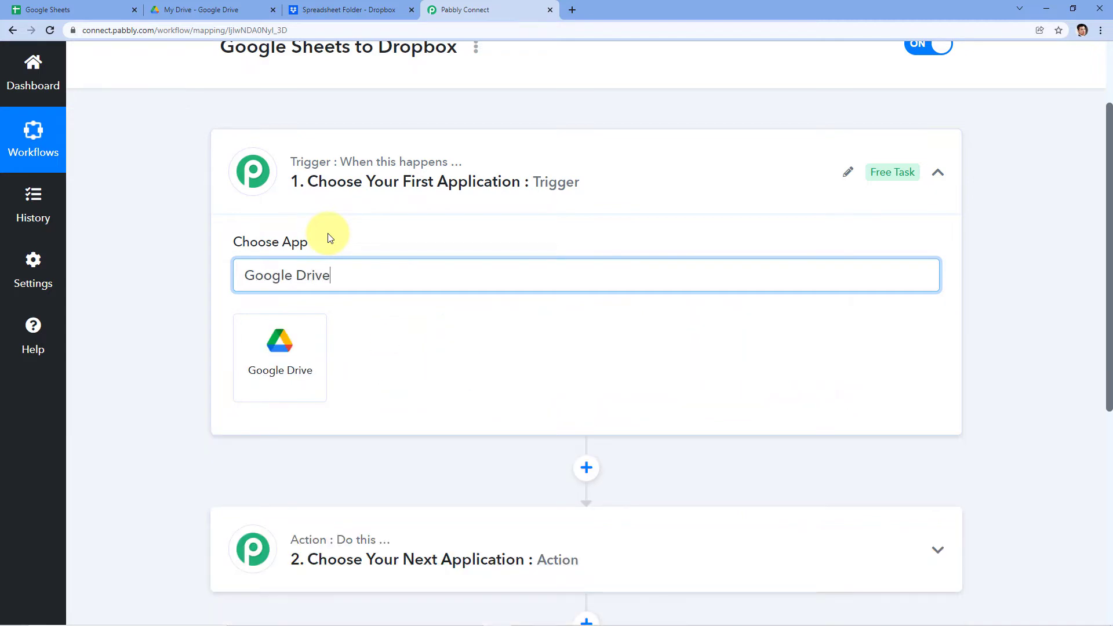
pyautogui.click(281, 327)
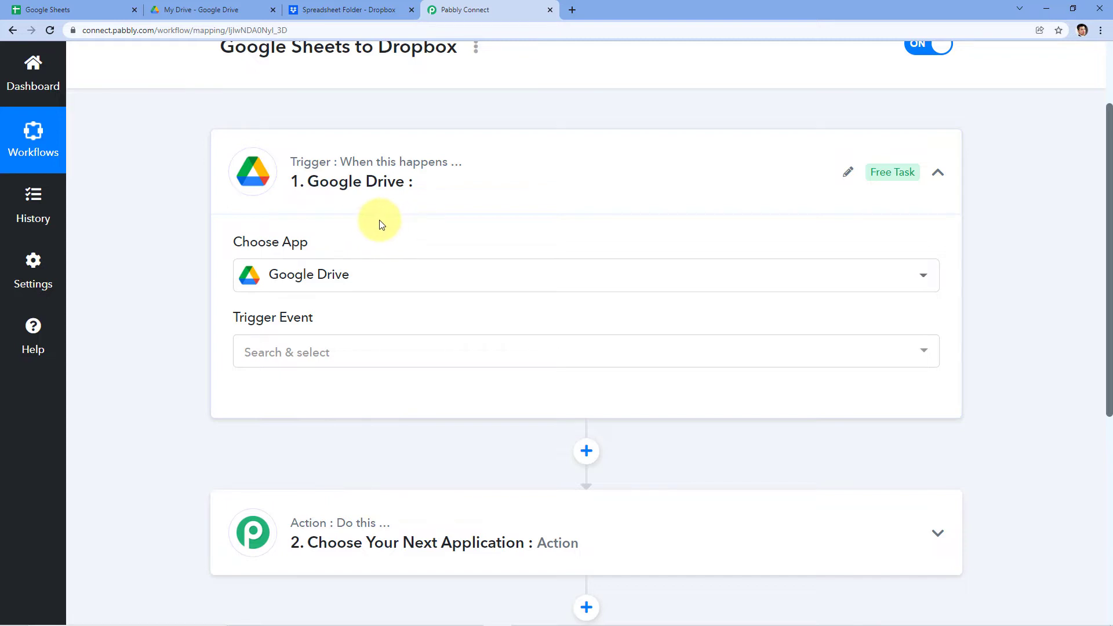
# Set the Google Drive trigger event to New File
pyautogui.scroll(-2, 377, 219)
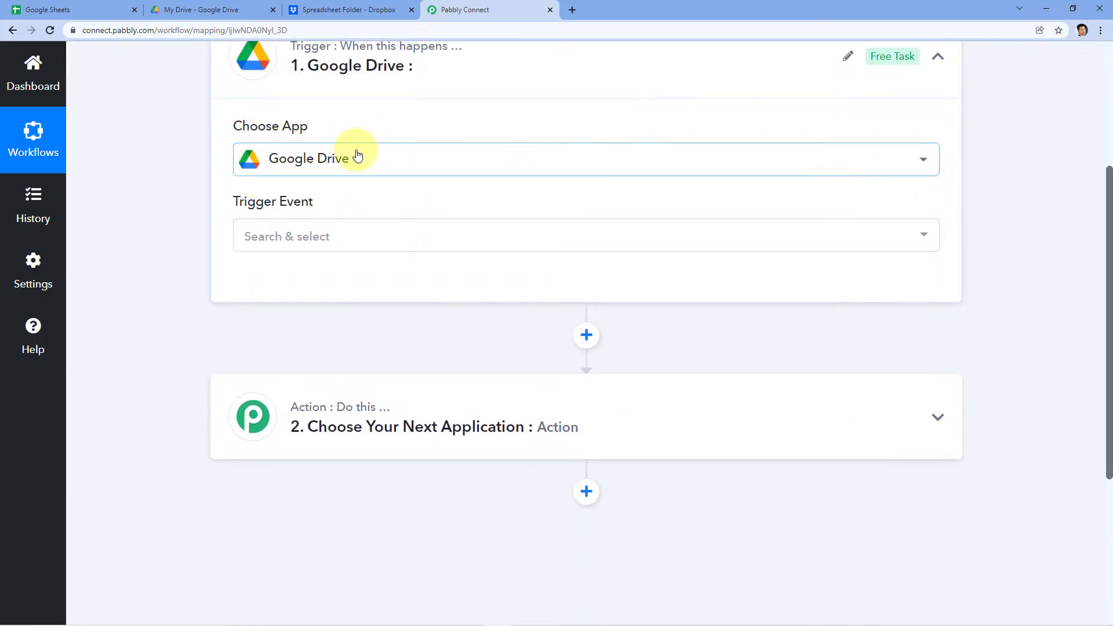
pyautogui.click(368, 237)
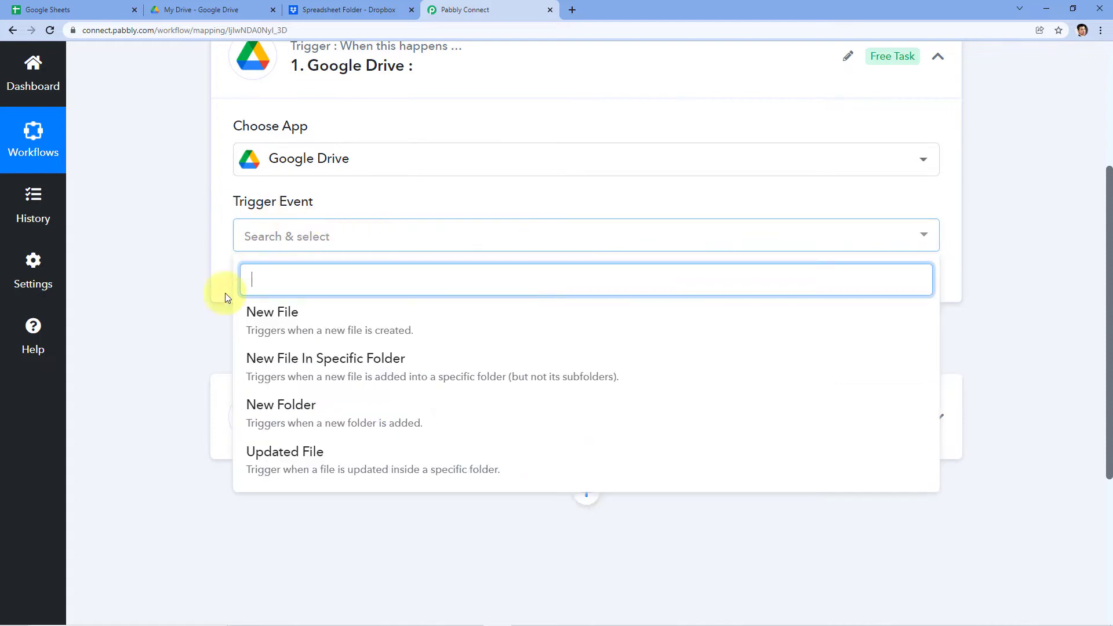
pyautogui.click(318, 323)
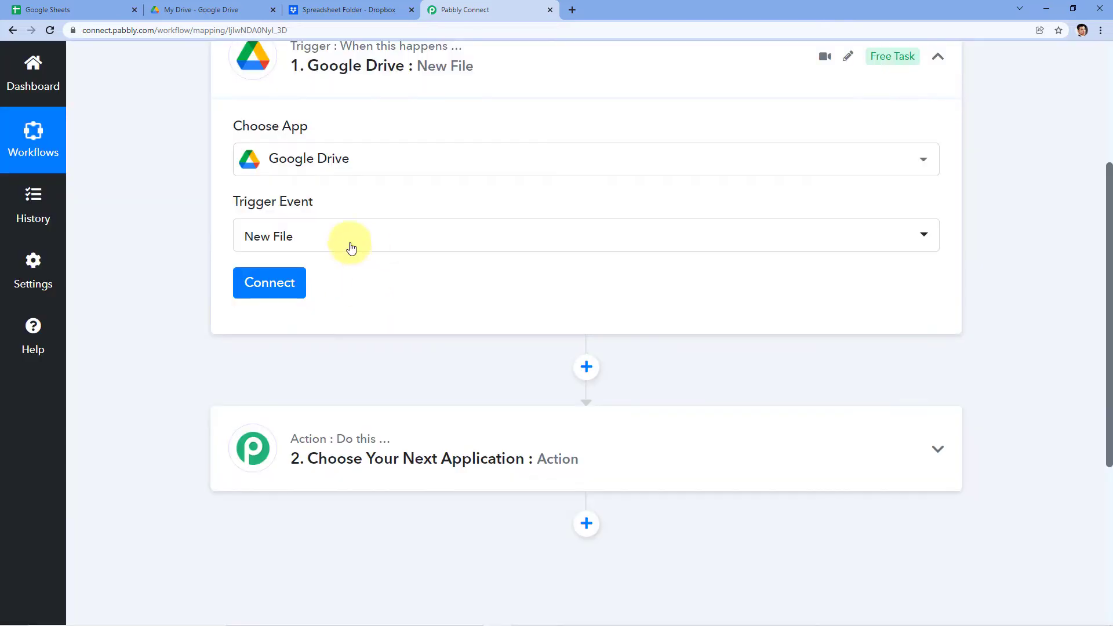
# Start a new Google Drive connection for the trigger and request authentication with Google
pyautogui.click(268, 282)
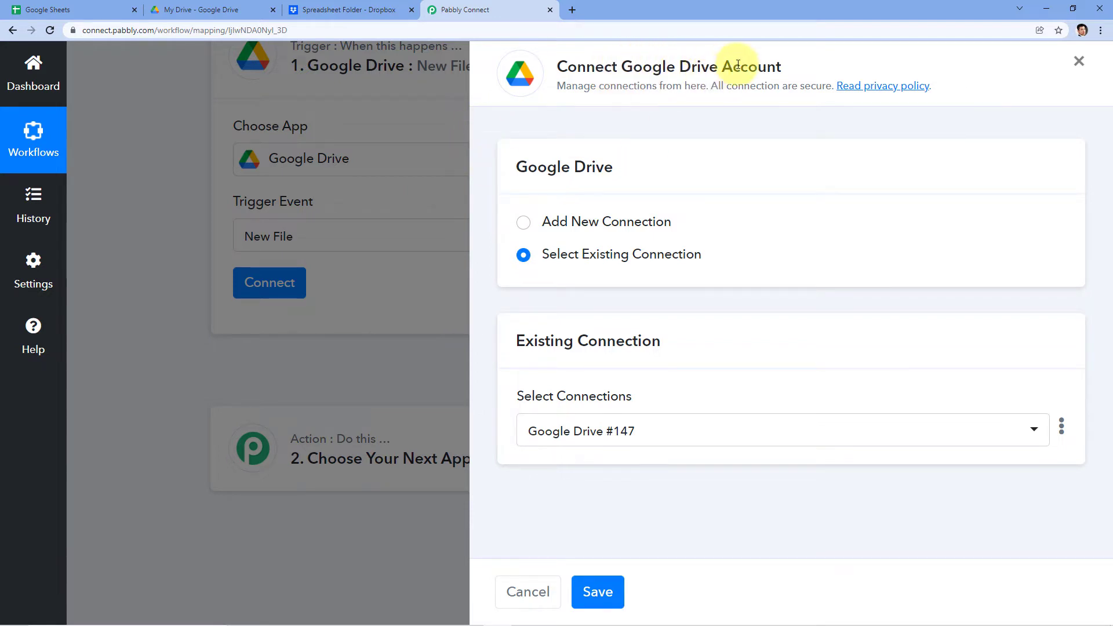
pyautogui.click(523, 222)
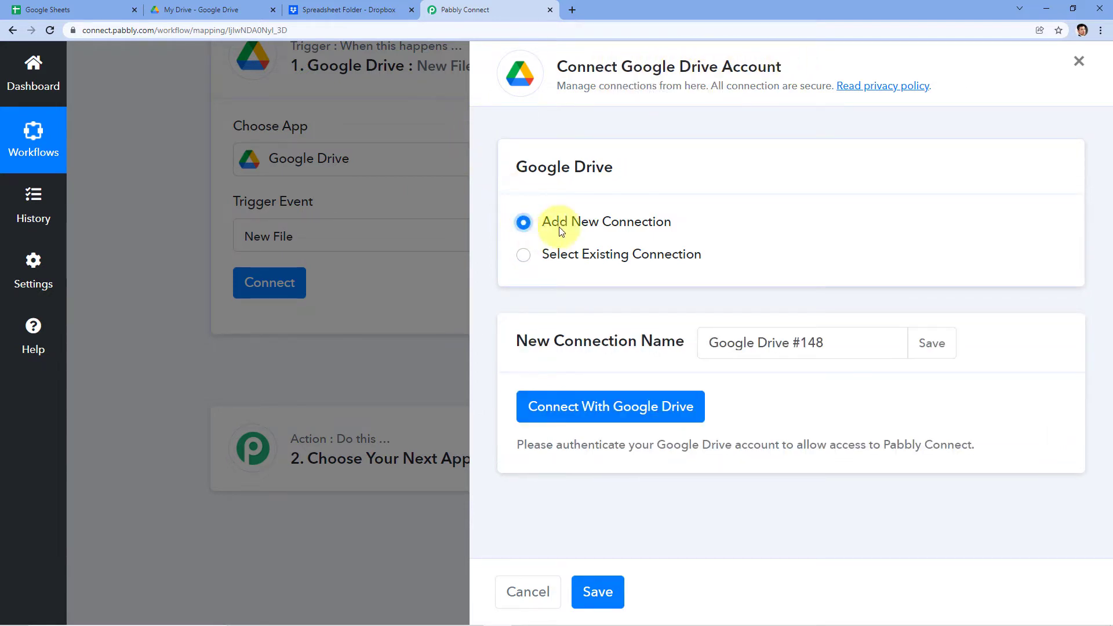
pyautogui.click(612, 418)
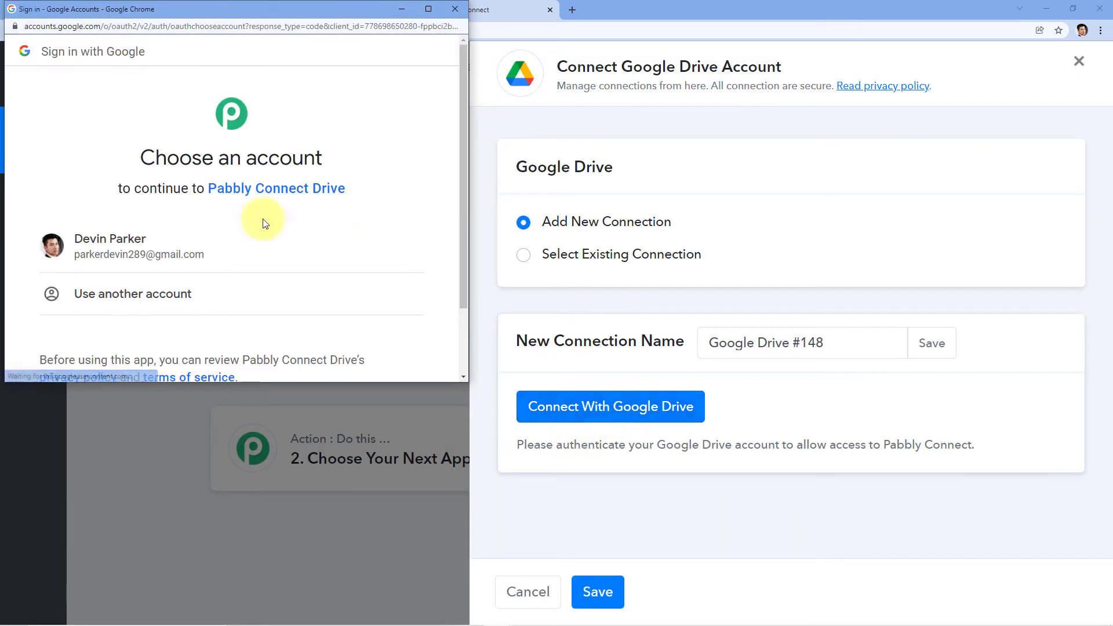
# Authorize the connection with the listed Google account, allowing Drive file access and connecting to an external service
pyautogui.click(164, 262)
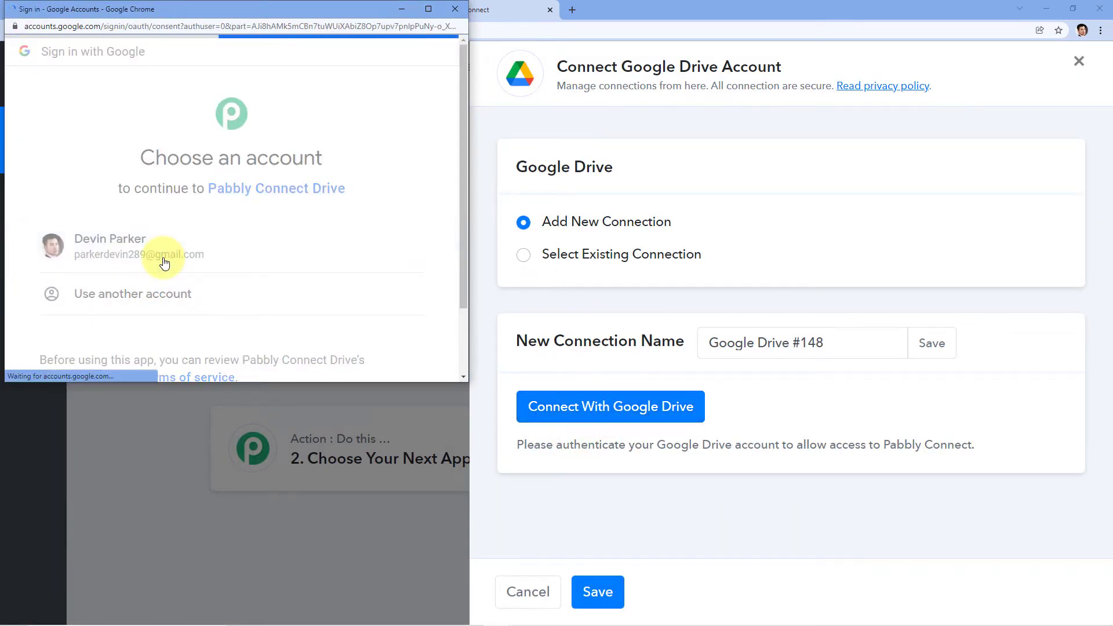
pyautogui.click(413, 320)
pyautogui.scroll(-1, 409, 297)
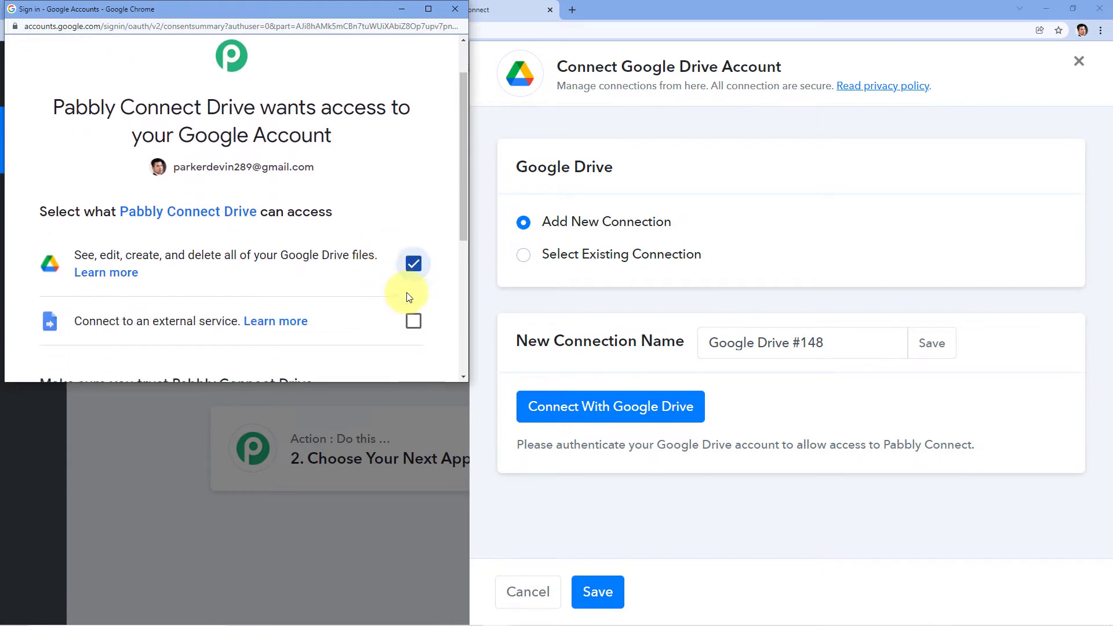
pyautogui.click(413, 320)
pyautogui.scroll(-3, 198, 251)
pyautogui.click(289, 364)
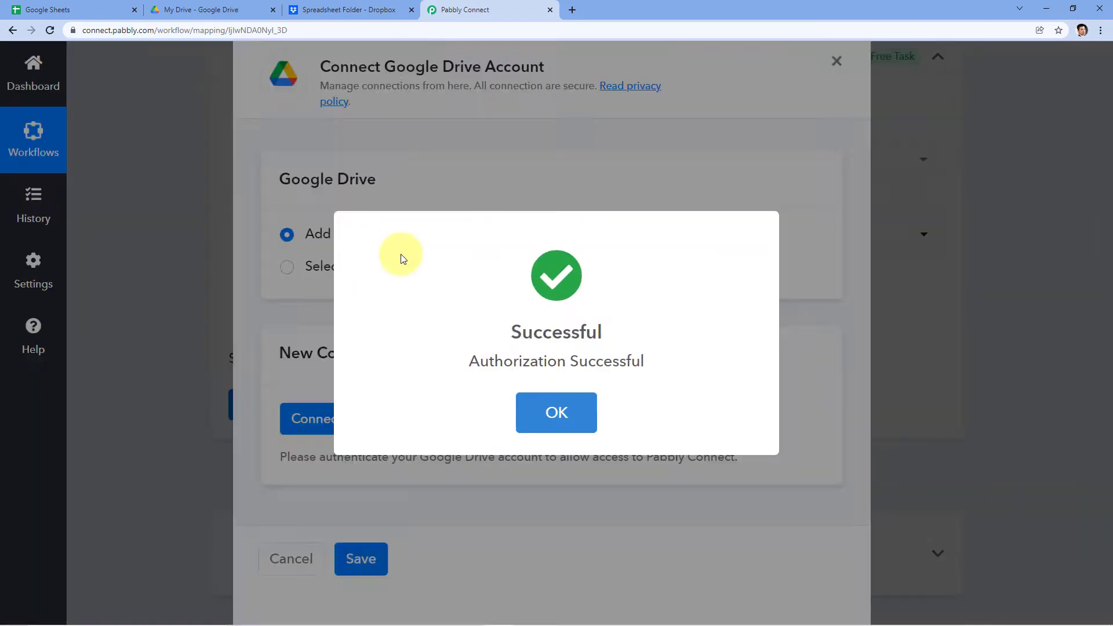
pyautogui.scroll(1, 393, 191)
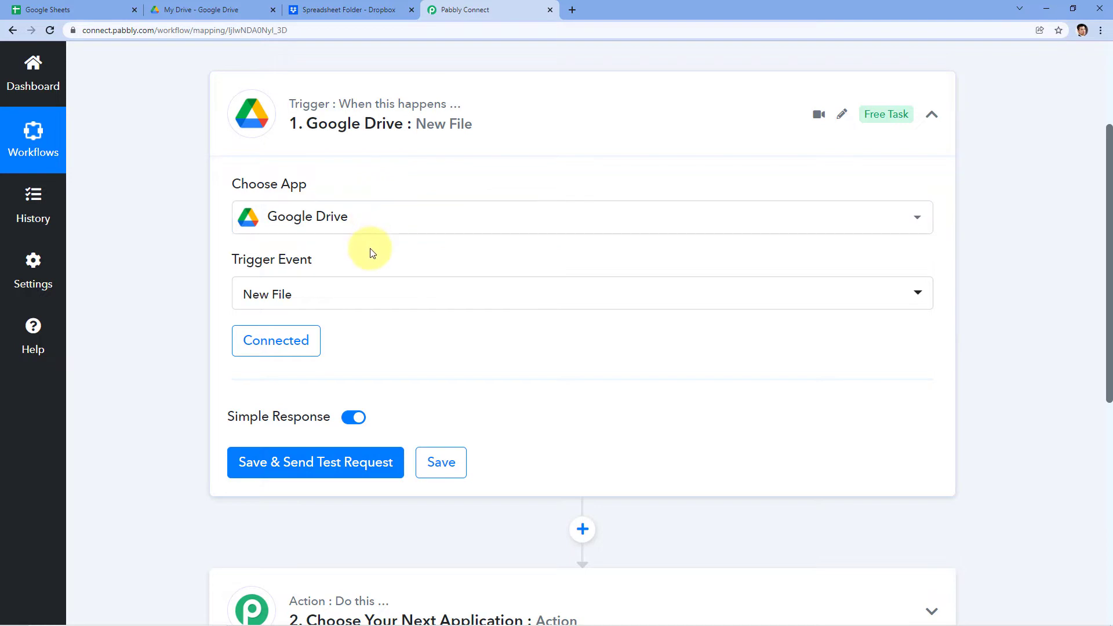
pyautogui.scroll(-2, 371, 290)
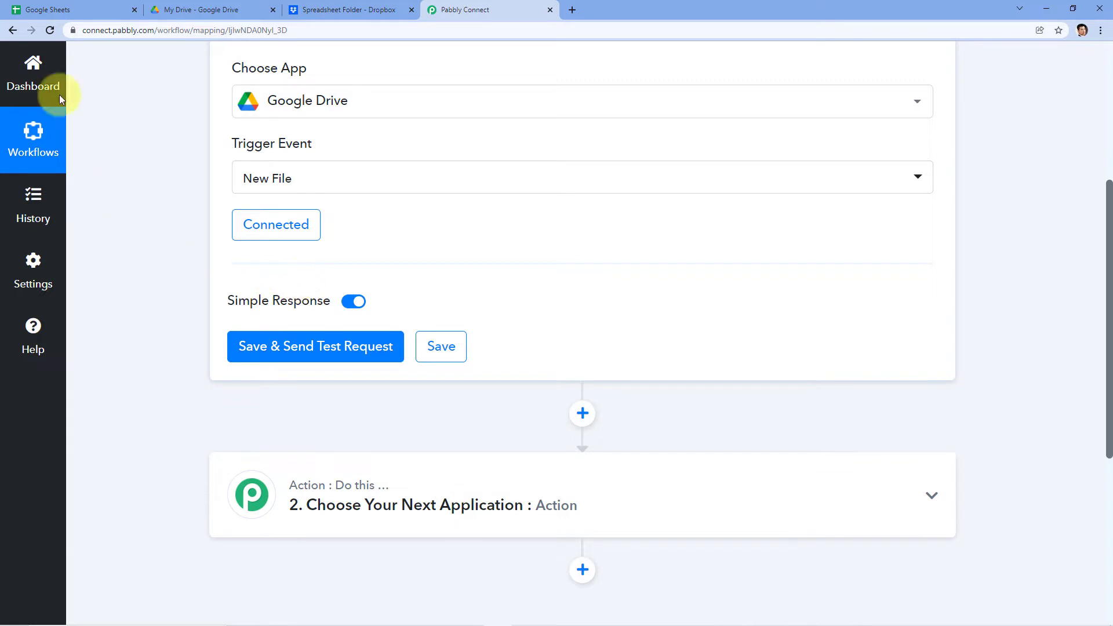
# Switch to Google Sheets, create a blank spreadsheet and name it "Student Data"
pyautogui.click(49, 9)
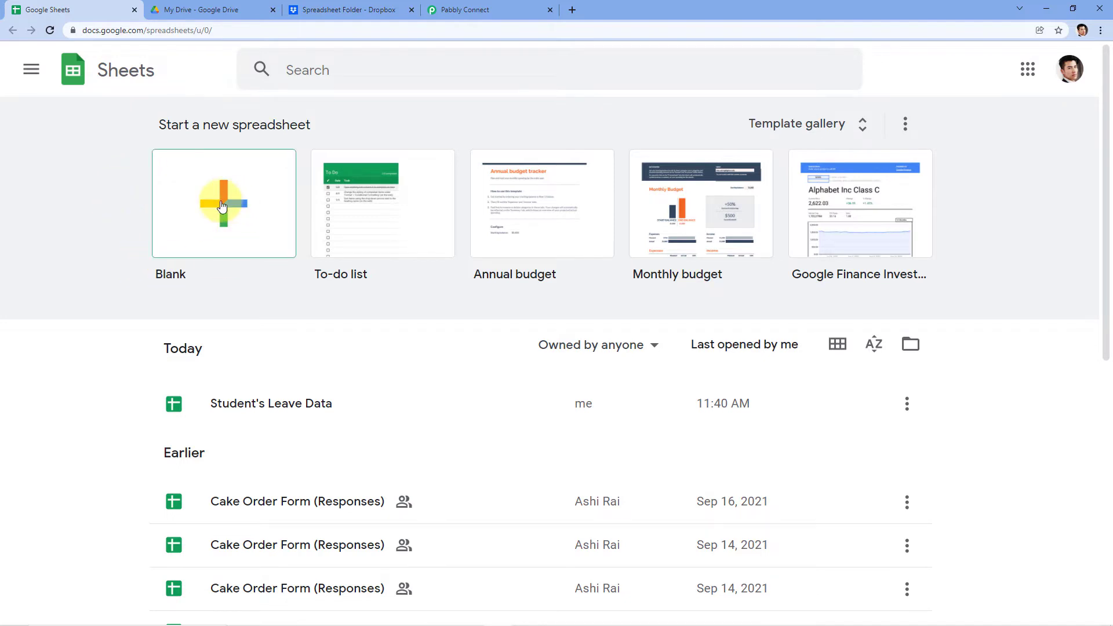
pyautogui.click(197, 197)
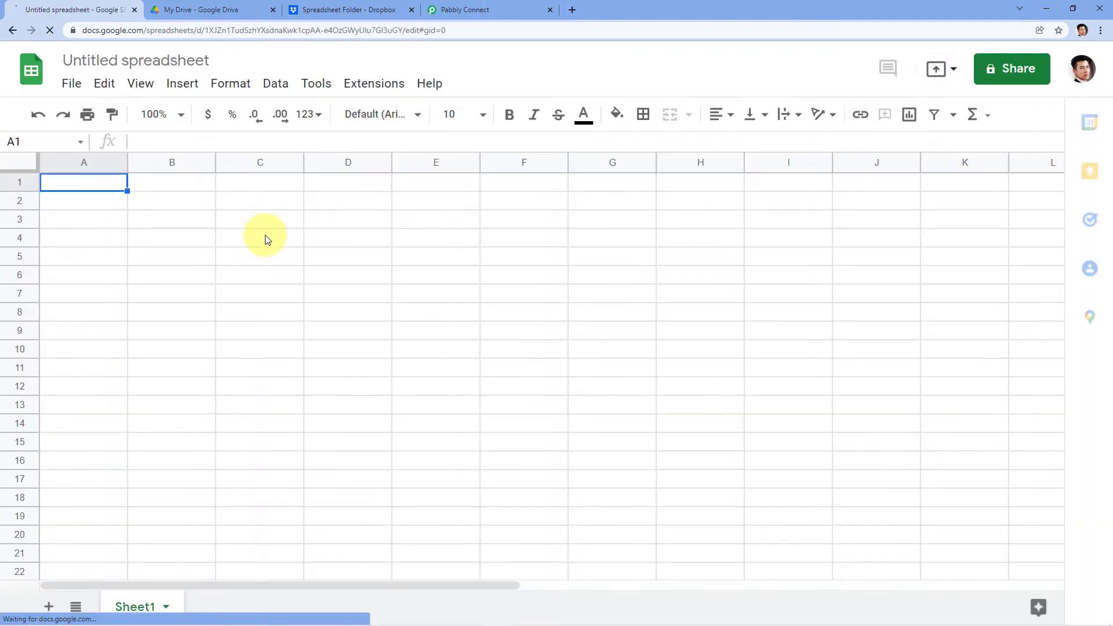
pyautogui.click(133, 57)
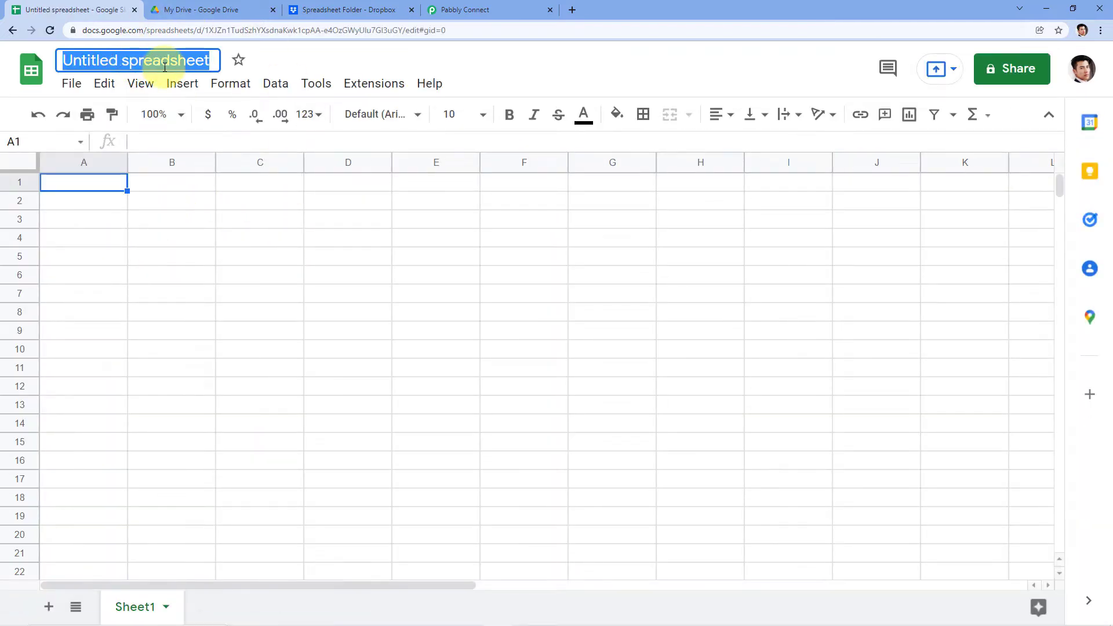
pyautogui.write('Studen')
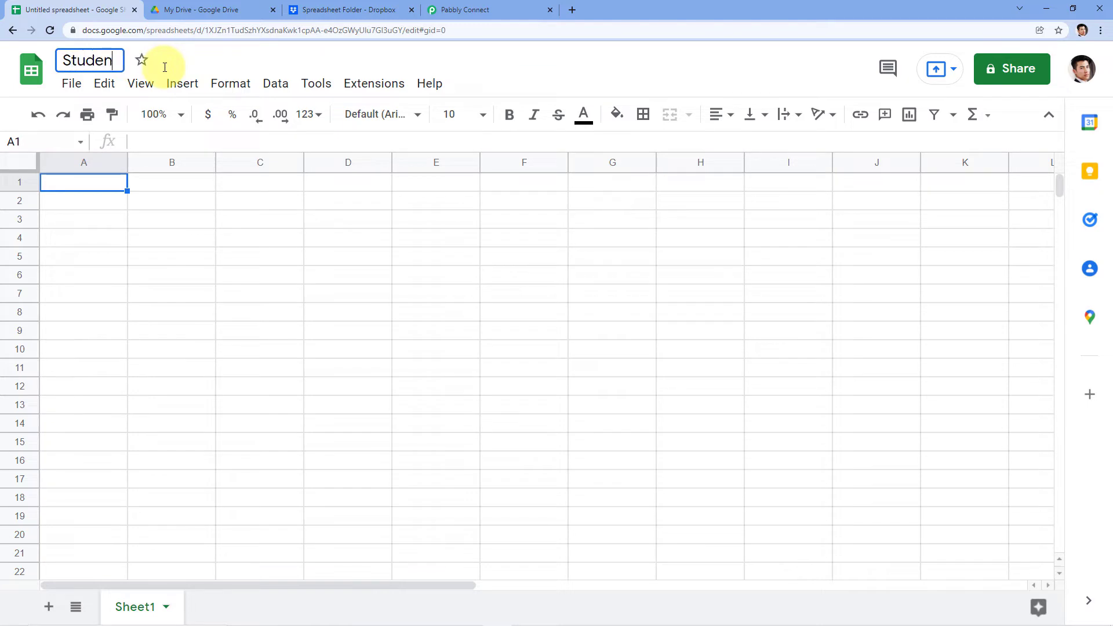
pyautogui.write('t Data')
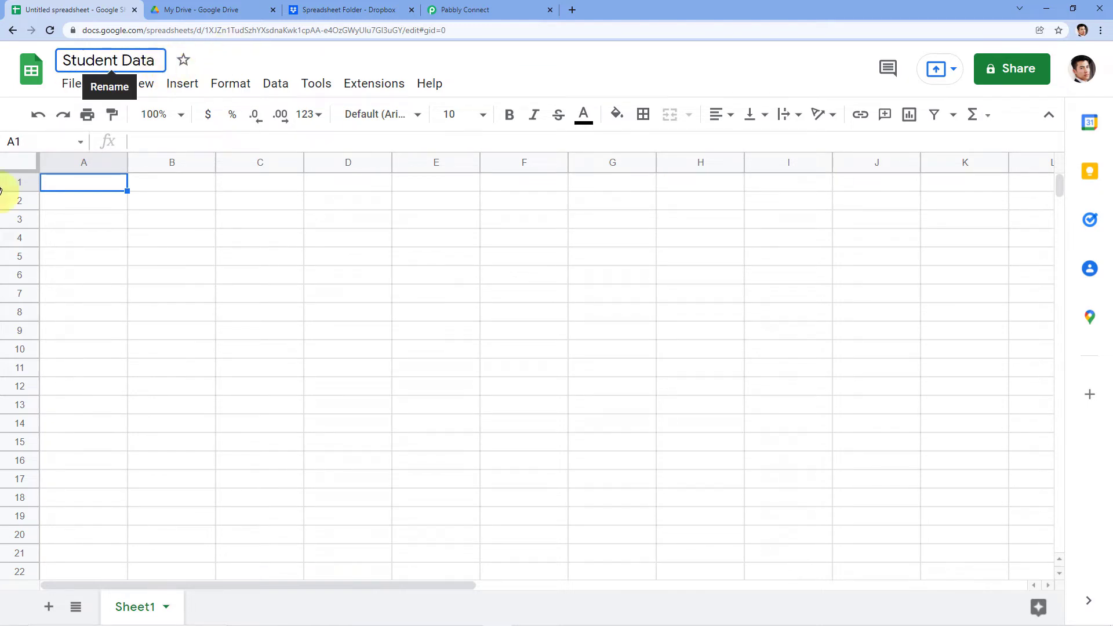
# Enter the headers Name in A1 and Email in B1, and make both bold
pyautogui.doubleClick(102, 187)
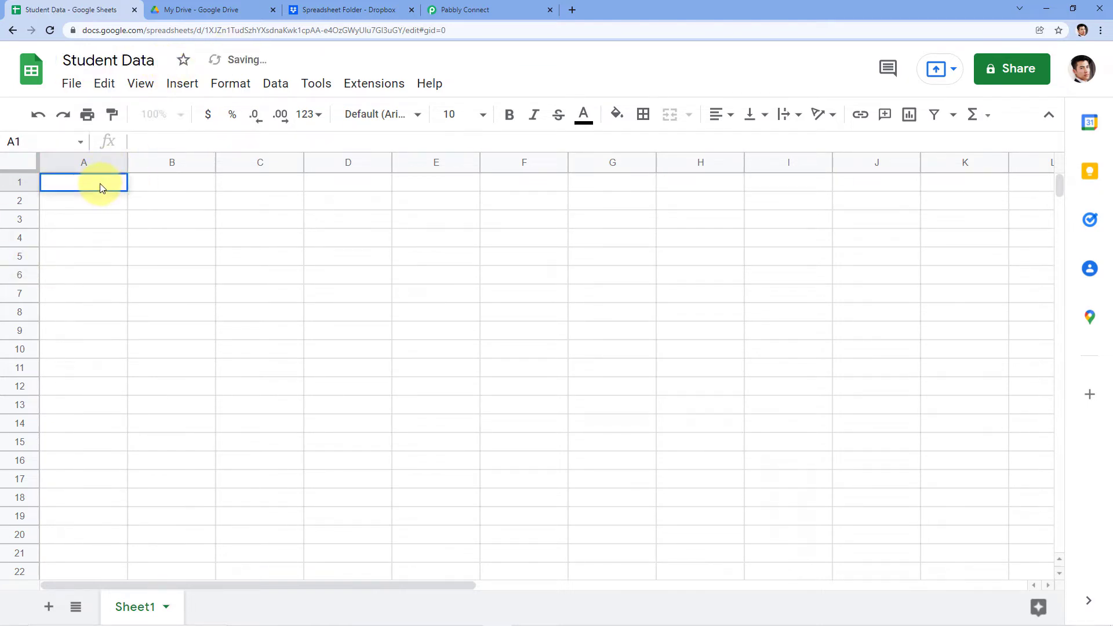
pyautogui.write('Name')
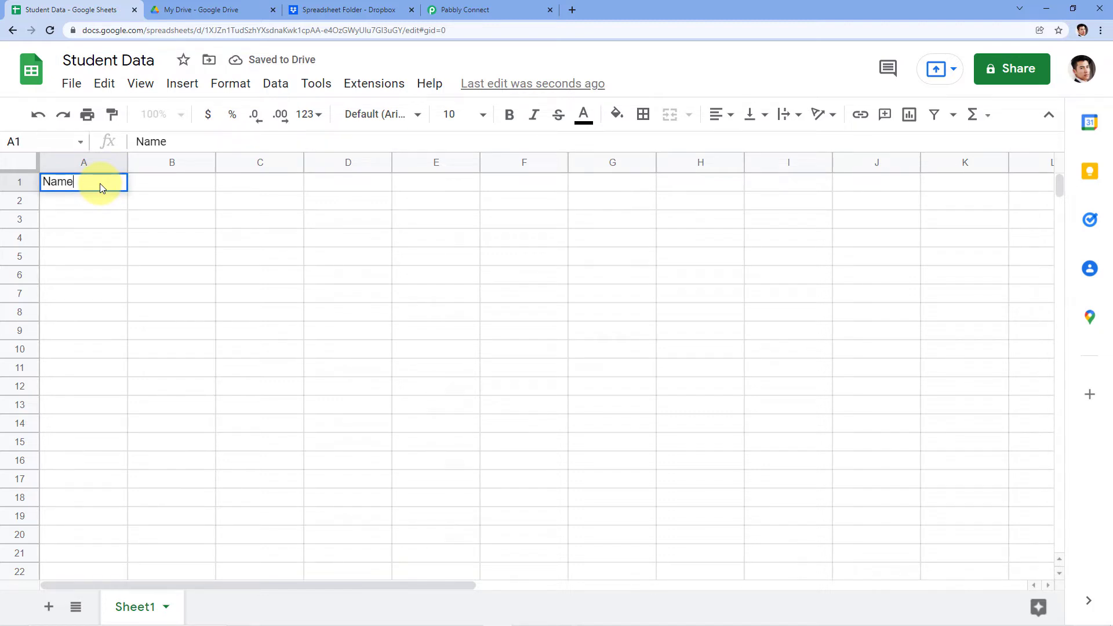
pyautogui.press('Tab')
pyautogui.write('Email')
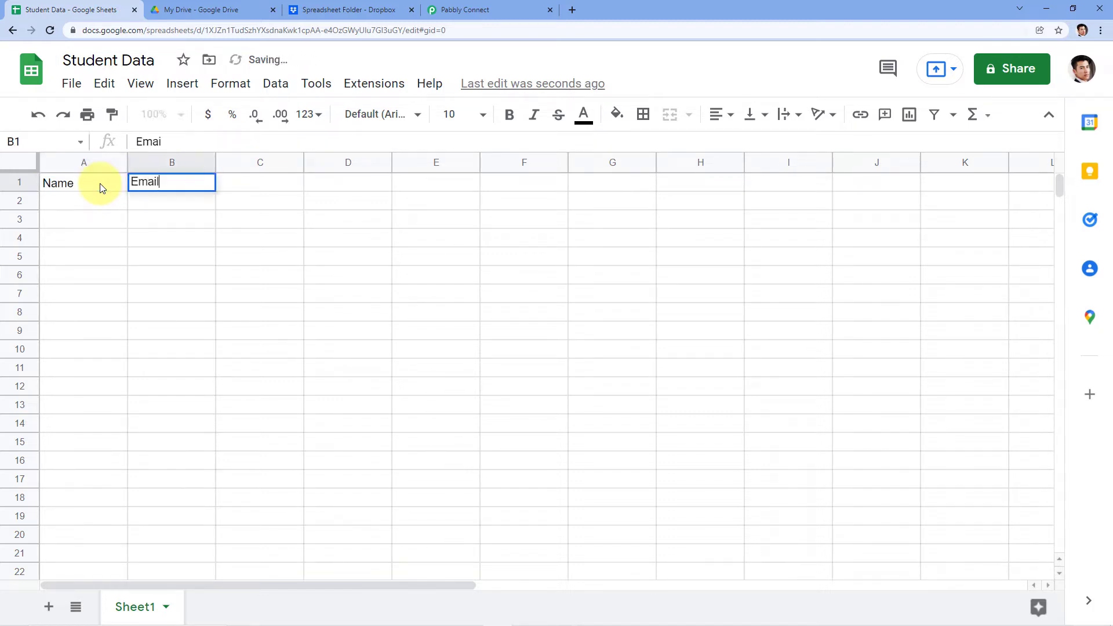
pyautogui.moveTo(78, 186); pyautogui.dragTo(149, 186)
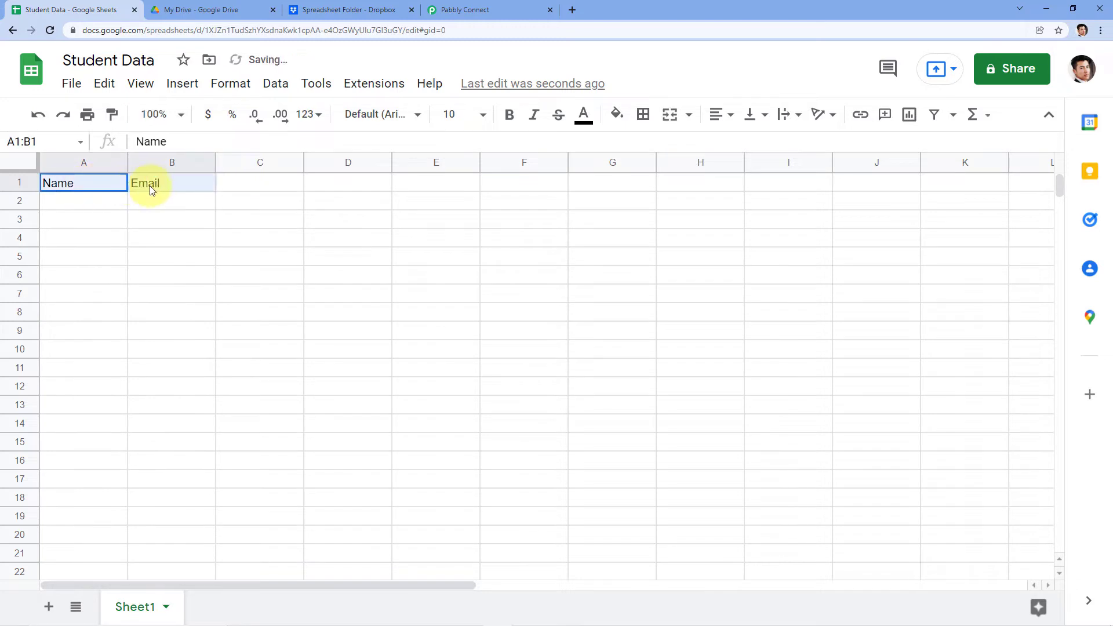
pyautogui.hotkey('ctrl', 'b')
# Paste the copied student names and emails starting at A2, and align the whole sheet to horizontal center and vertical middle
pyautogui.click(86, 200)
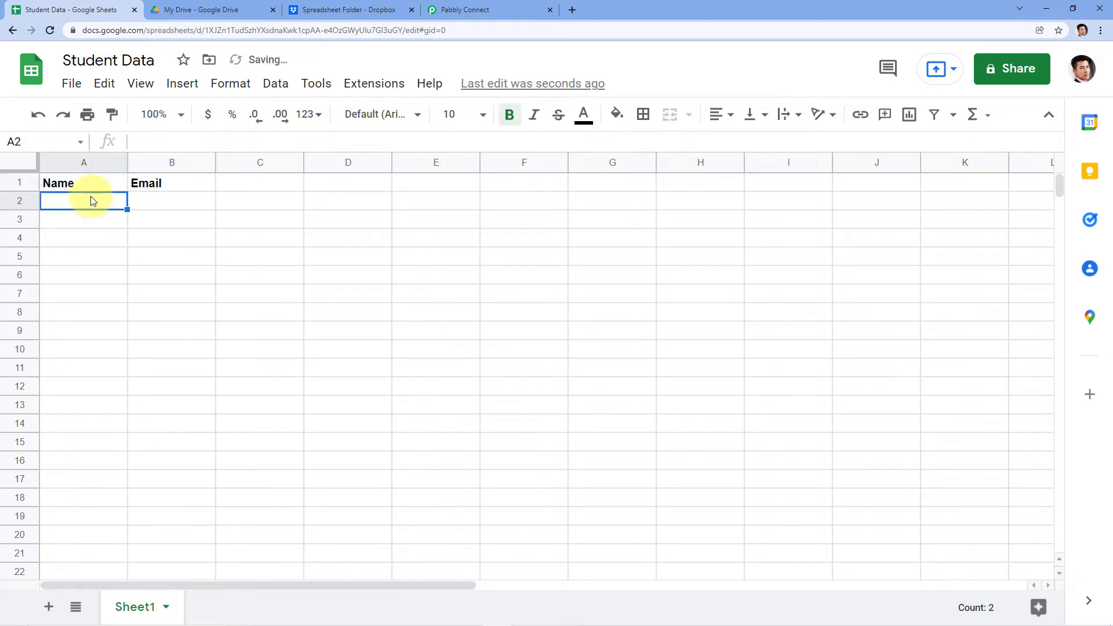
pyautogui.hotkey('ctrl', 'v')
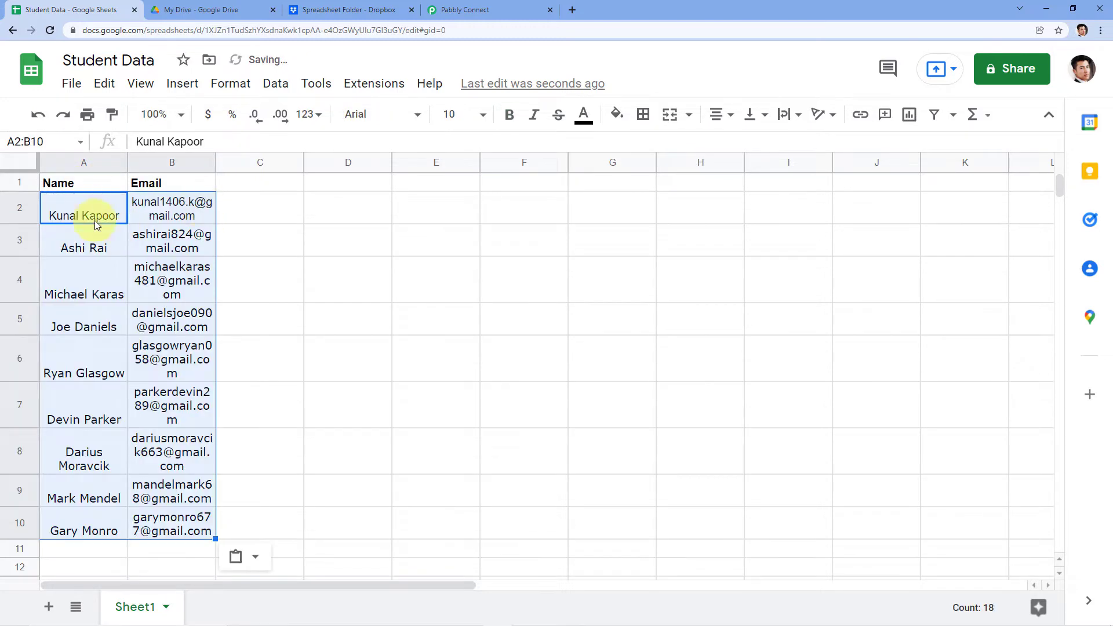
pyautogui.click(22, 164)
pyautogui.click(718, 118)
pyautogui.click(737, 145)
pyautogui.click(757, 116)
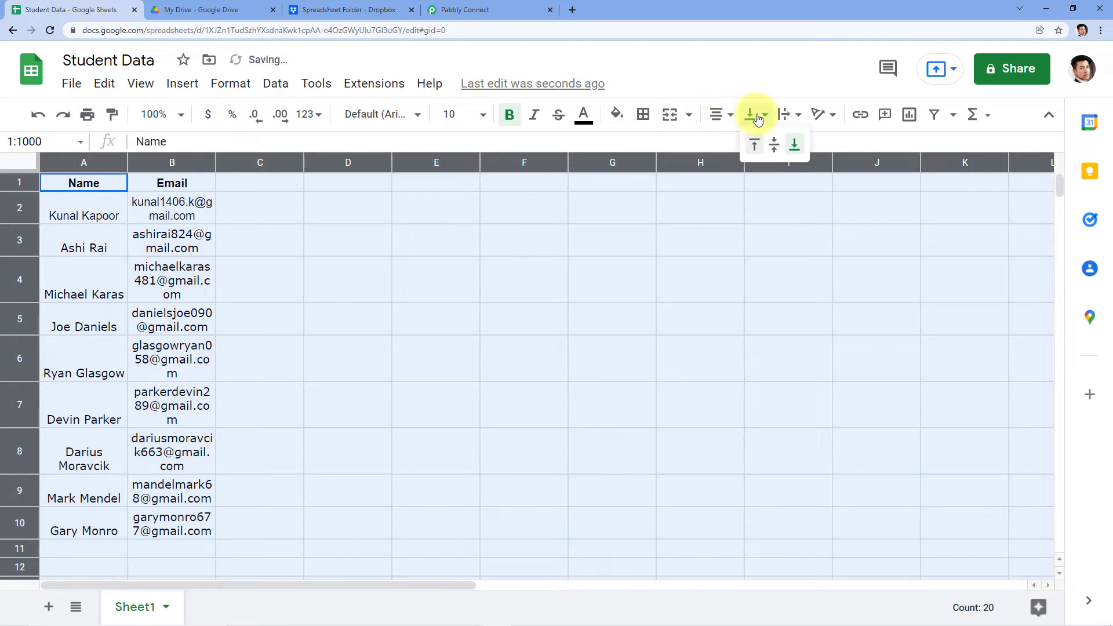
pyautogui.click(774, 145)
pyautogui.click(785, 115)
pyautogui.click(232, 162)
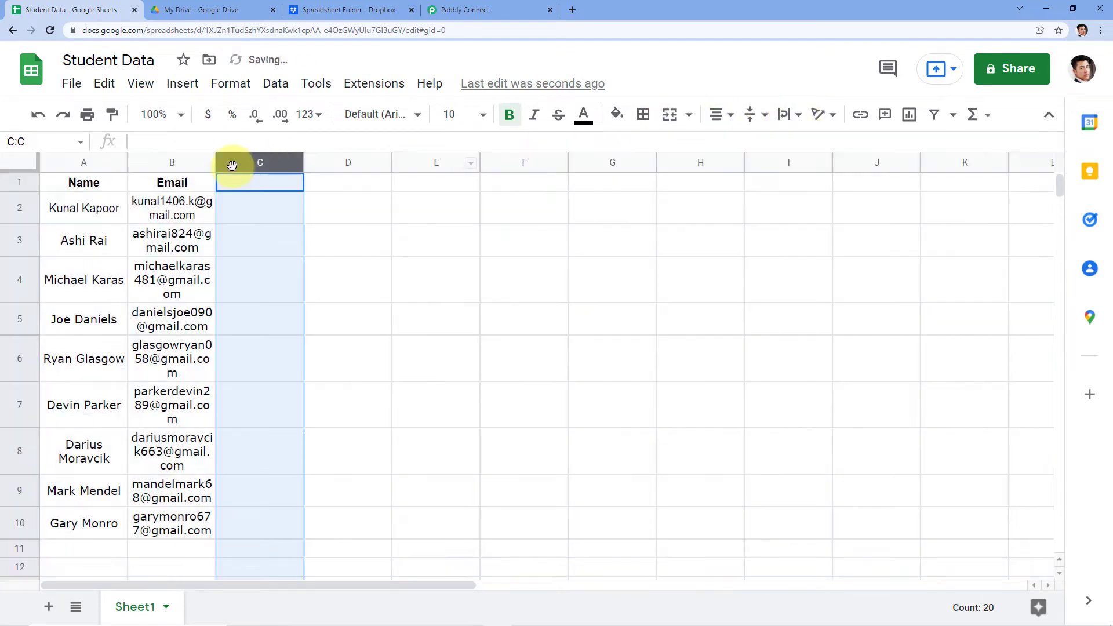
# Fit columns A and B to their contents, and widen column B so each email fits on one line
pyautogui.doubleClick(216, 163)
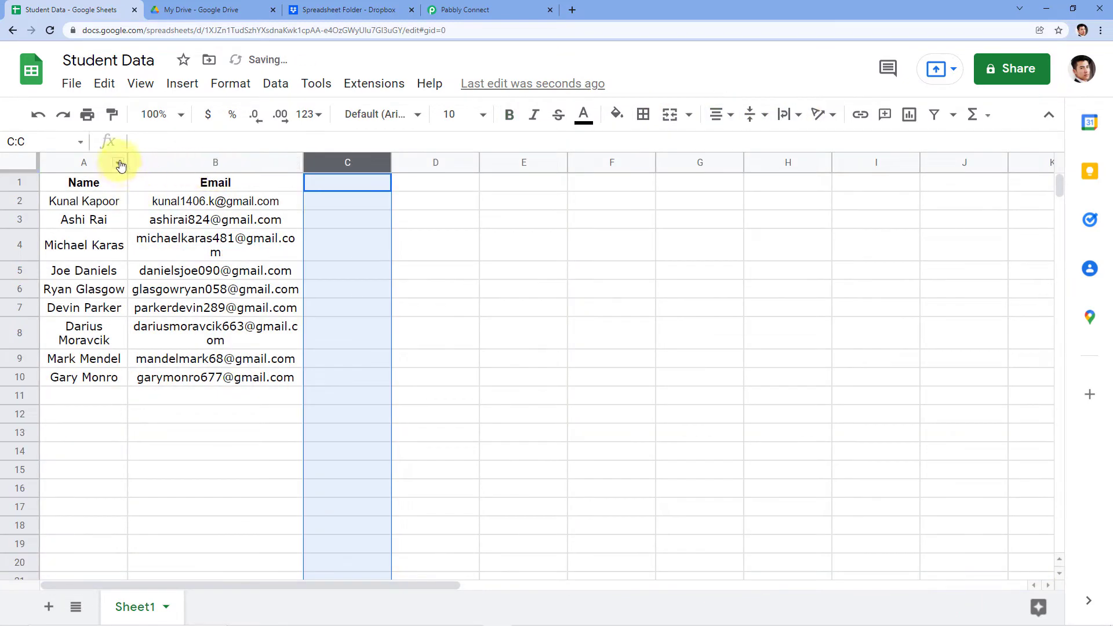
pyautogui.doubleClick(126, 160)
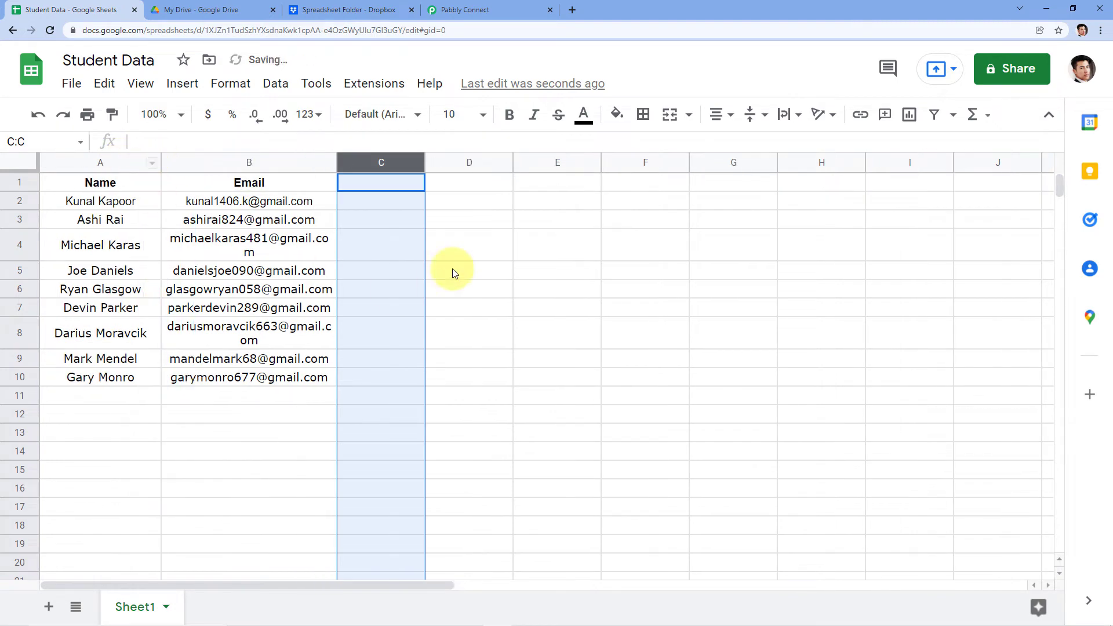
pyautogui.click(83, 184)
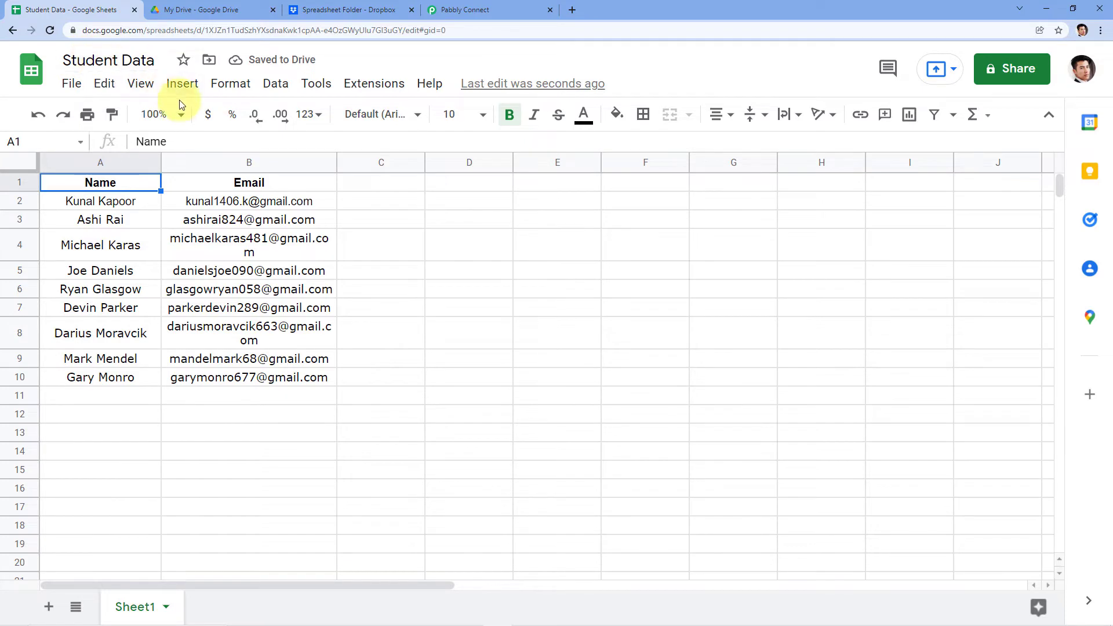
pyautogui.moveTo(334, 164); pyautogui.dragTo(363, 162)
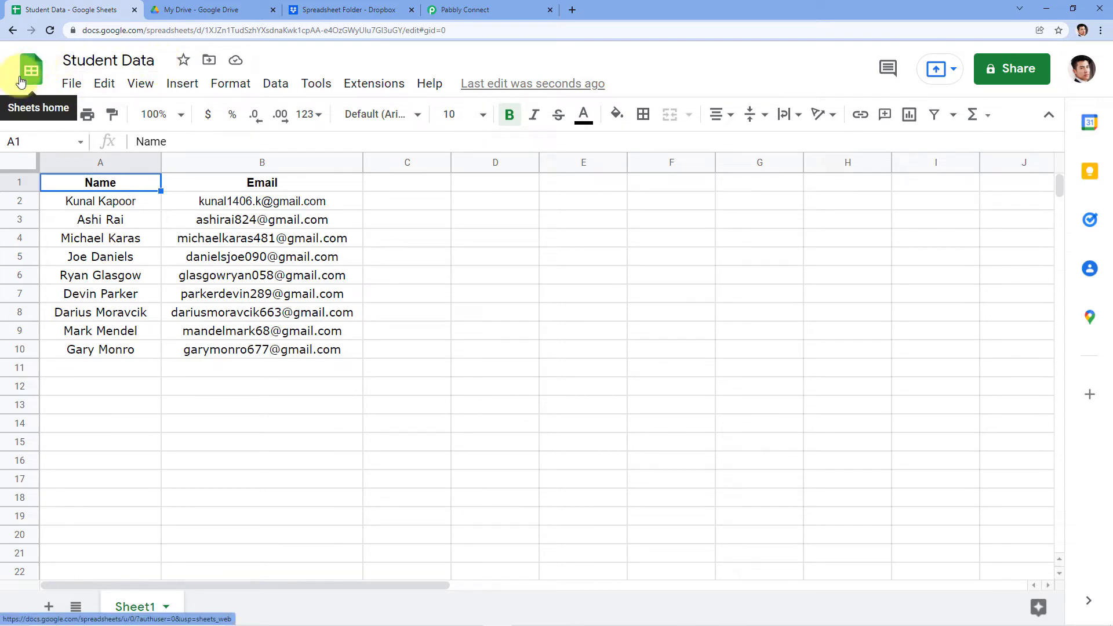
# Switch to Google Drive and reload My Drive to check for the new Student Data spreadsheet
pyautogui.click(210, 11)
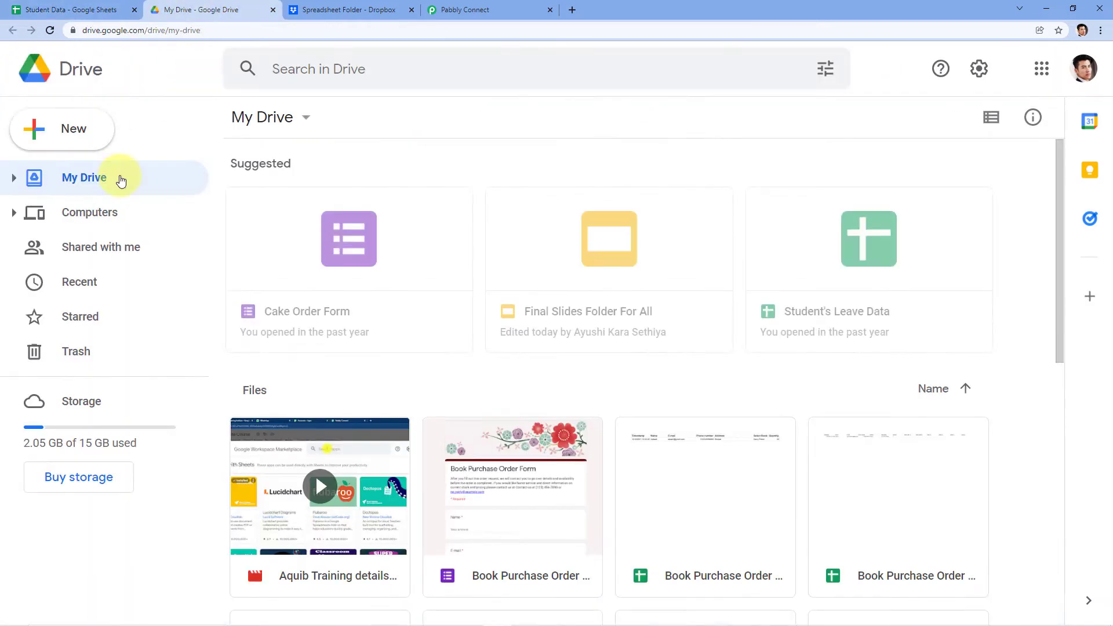
pyautogui.scroll(-1, 513, 362)
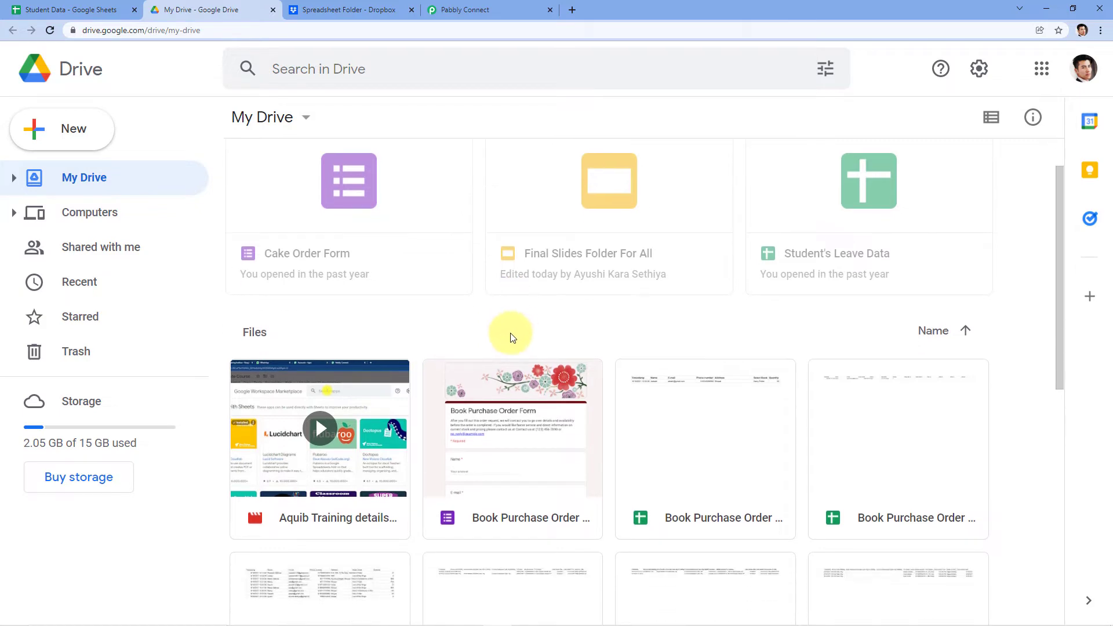
pyautogui.scroll(1, 509, 330)
pyautogui.click(51, 31)
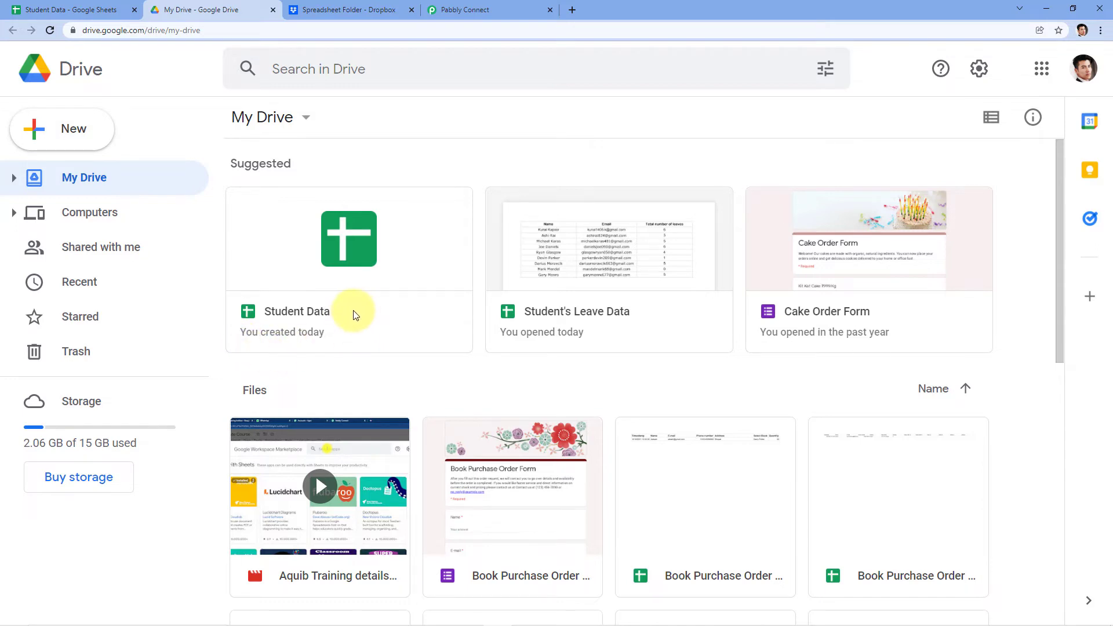
# Switch to Pabbly Connect, and save and send a test request for the Google Drive New File trigger
pyautogui.click(489, 11)
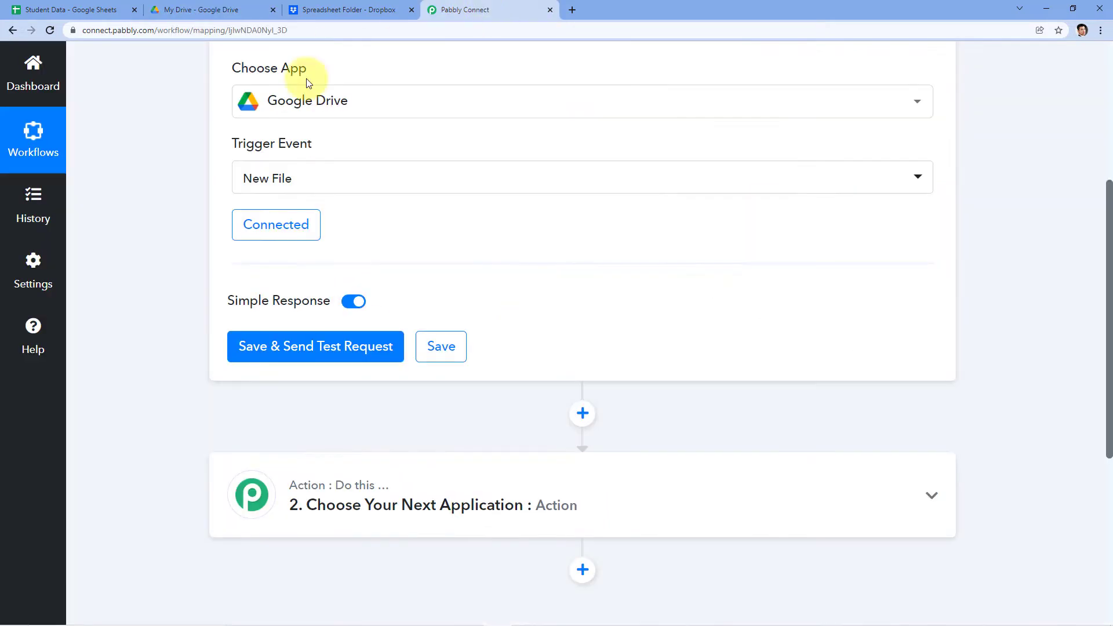
pyautogui.click(313, 347)
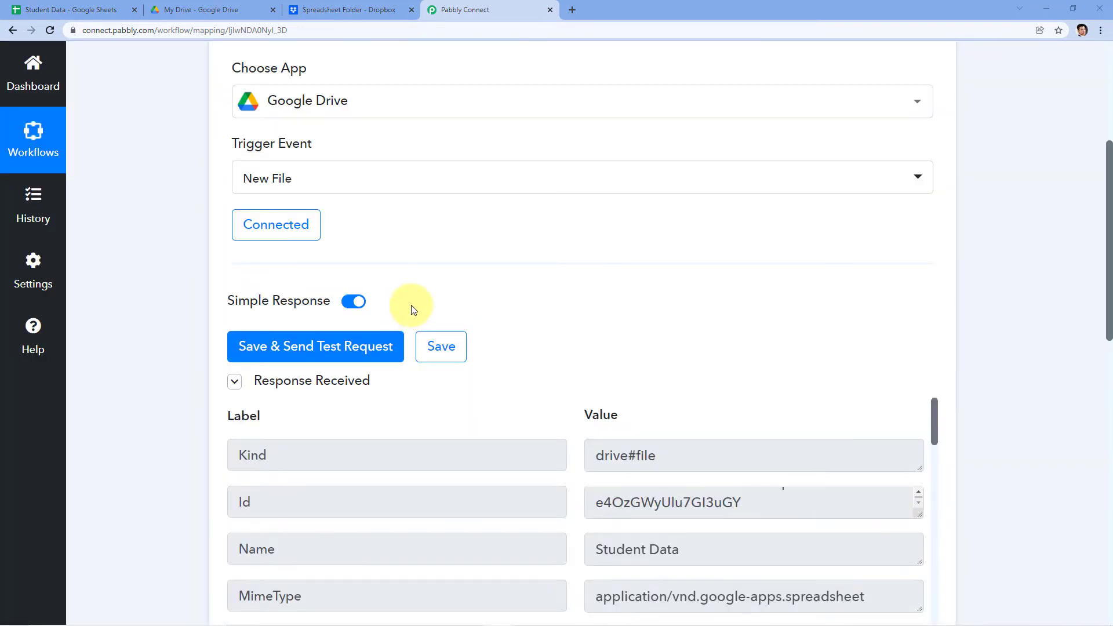
pyautogui.scroll(-3, 496, 323)
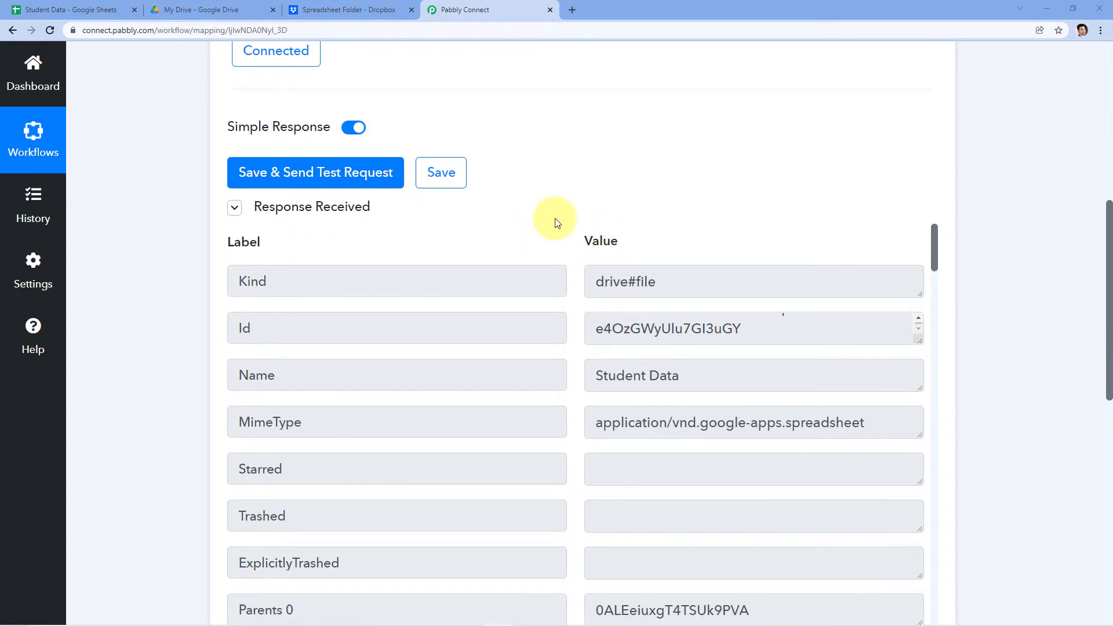
pyautogui.scroll(-1, 557, 222)
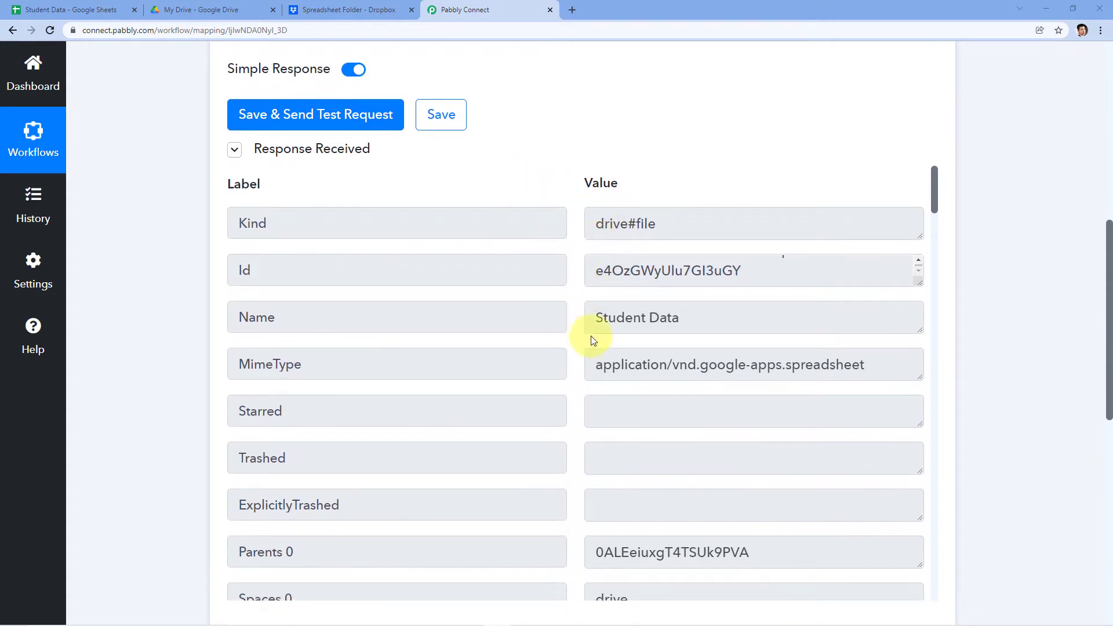
# Examine the Name, Id and MimeType fields of the trigger response against the spreadsheet, and review the Google Drive trigger settings
pyautogui.moveTo(597, 317); pyautogui.dragTo(682, 316)
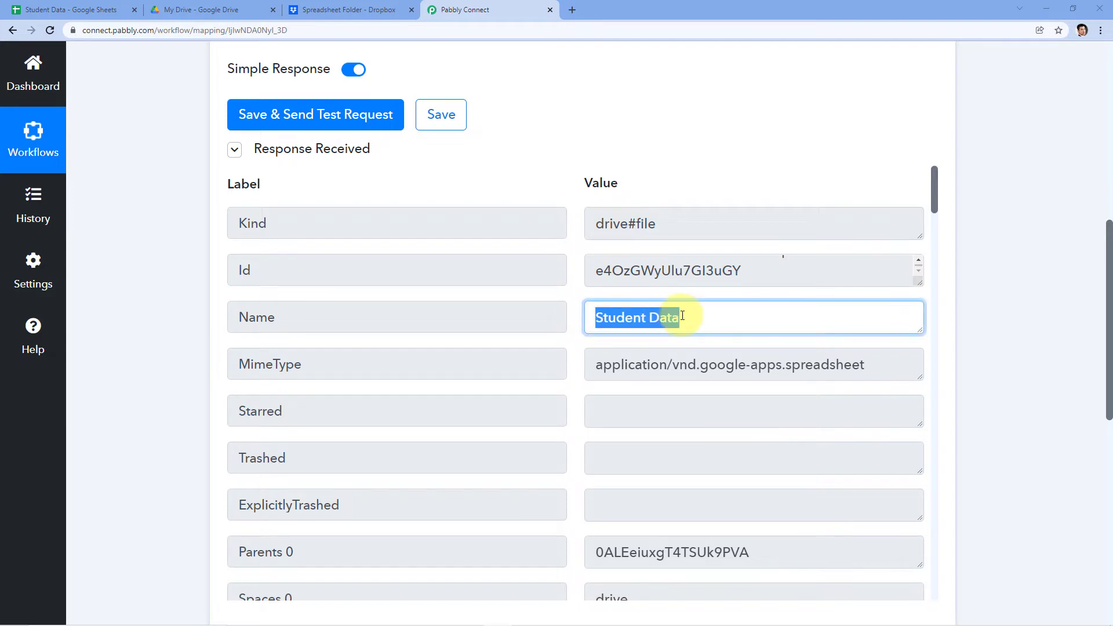
pyautogui.click(684, 316)
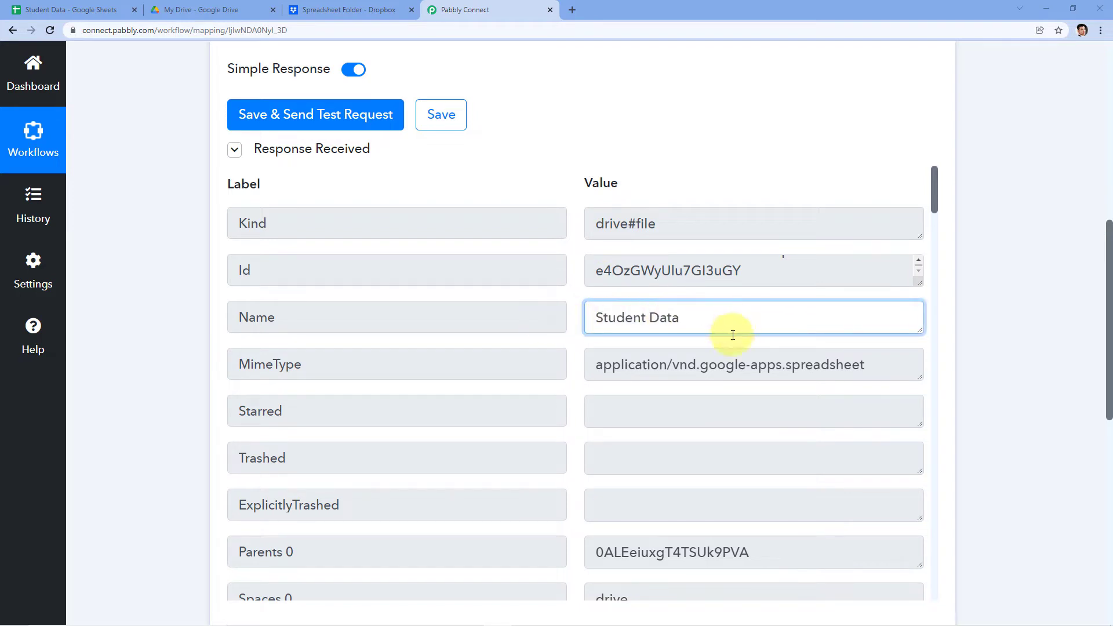
pyautogui.click(73, 10)
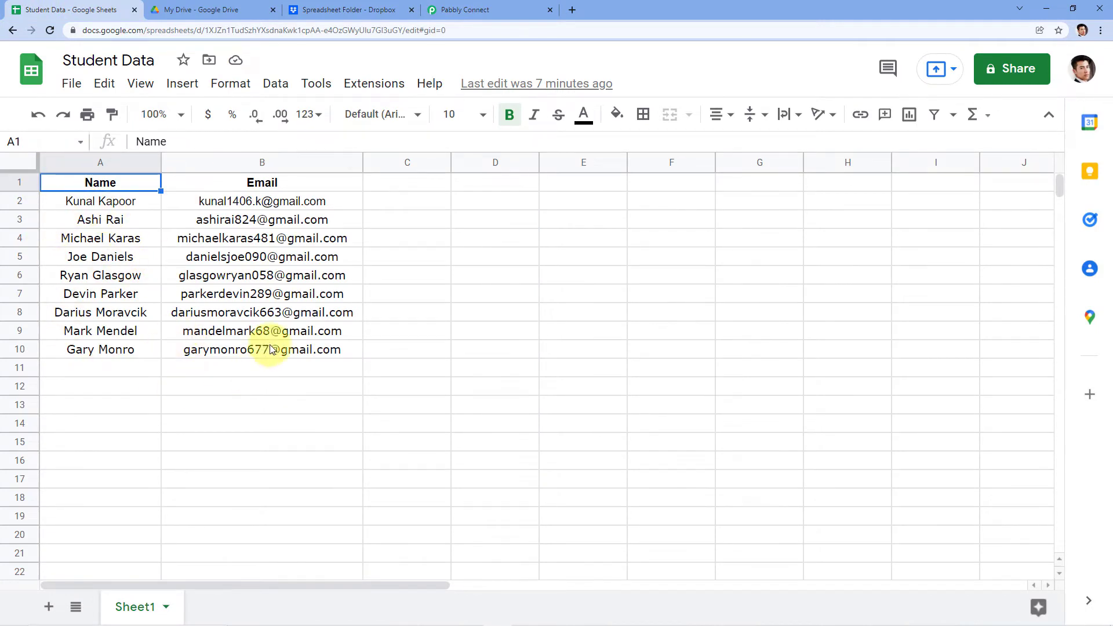
pyautogui.click(475, 10)
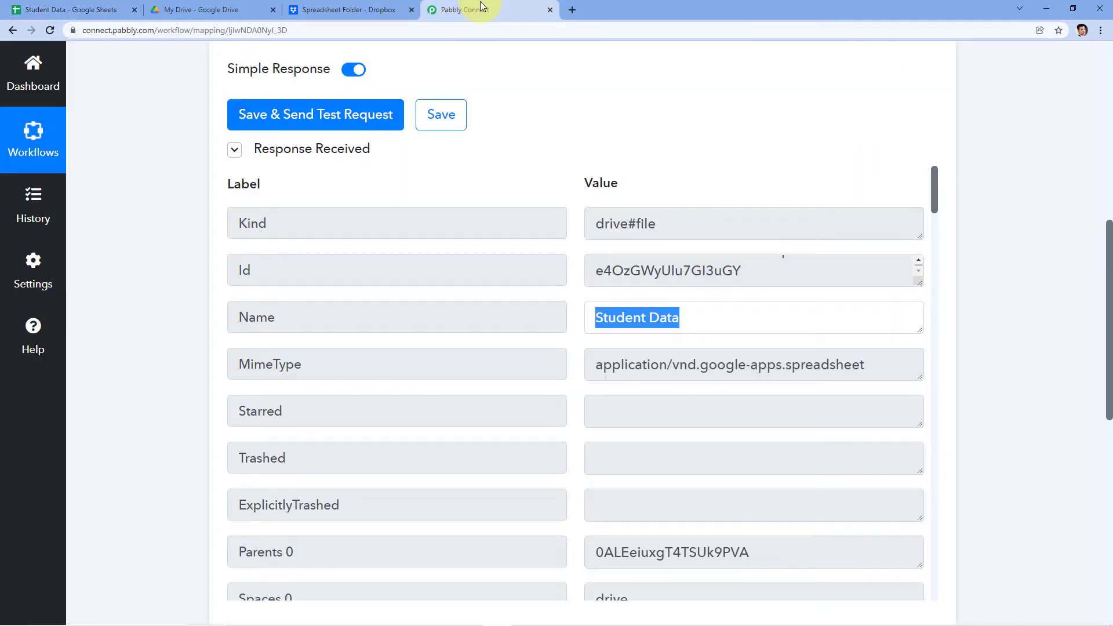
pyautogui.moveTo(592, 268); pyautogui.dragTo(795, 266)
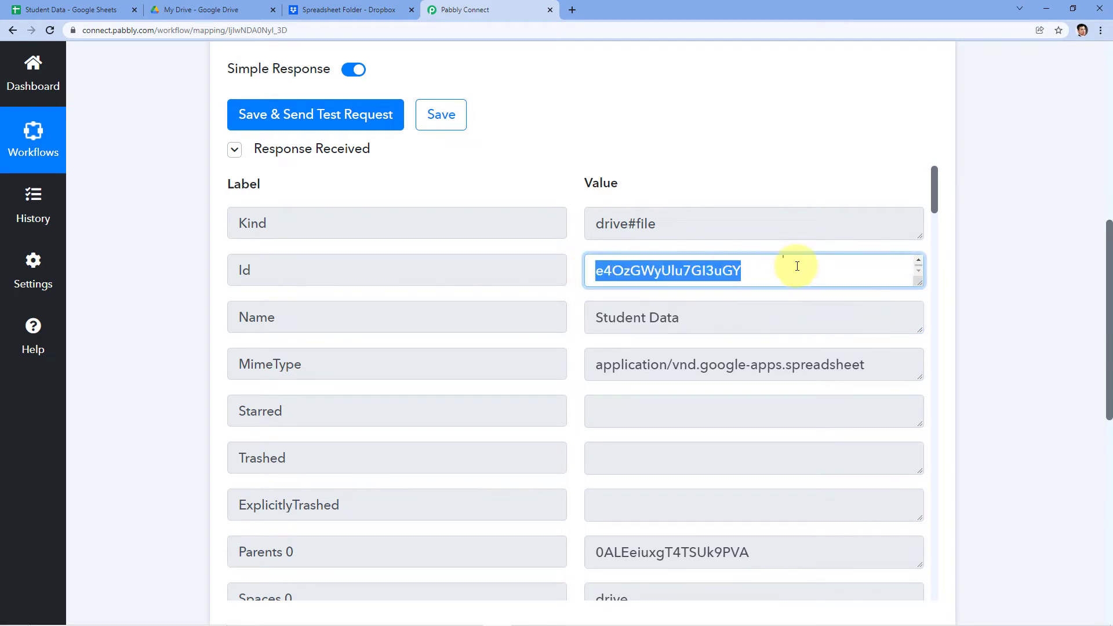
pyautogui.click(638, 364)
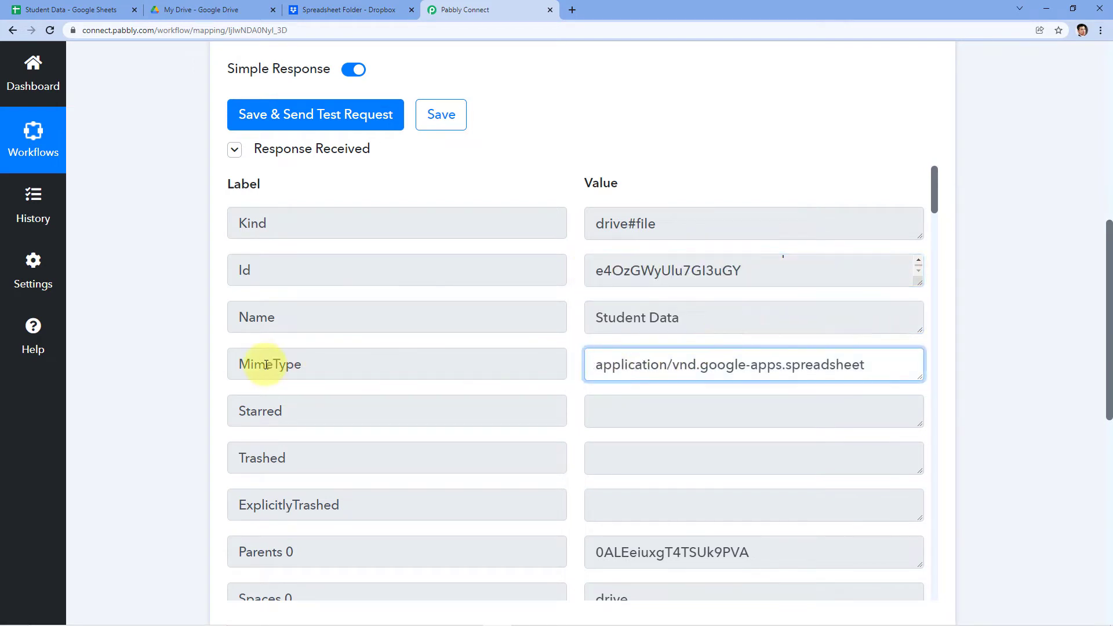
pyautogui.click(352, 365)
pyautogui.moveTo(591, 364); pyautogui.dragTo(874, 365)
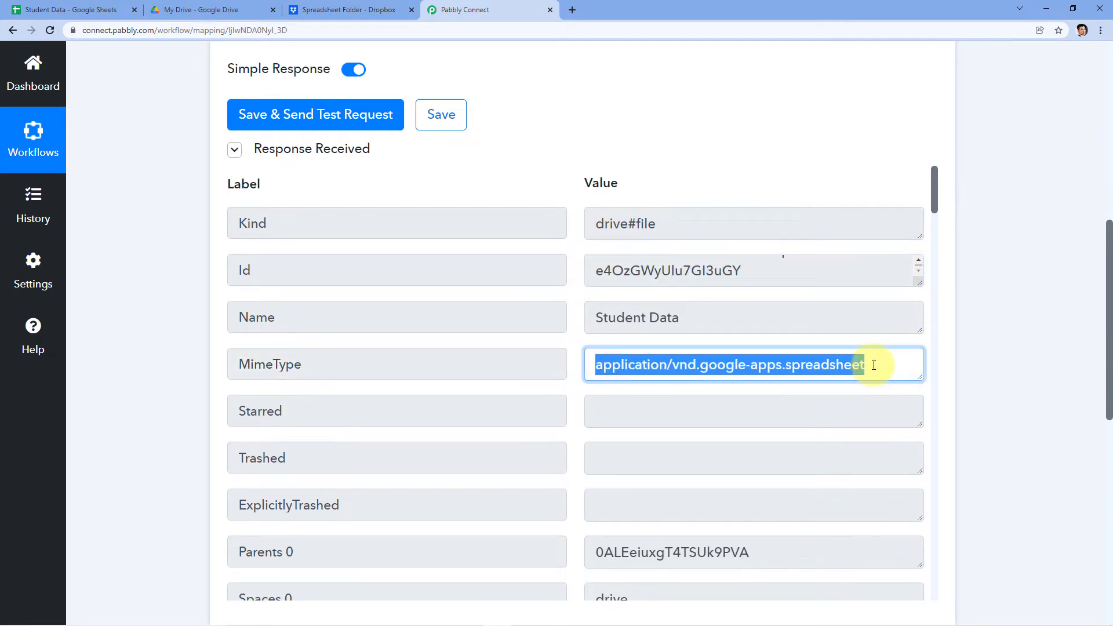
pyautogui.doubleClick(822, 366)
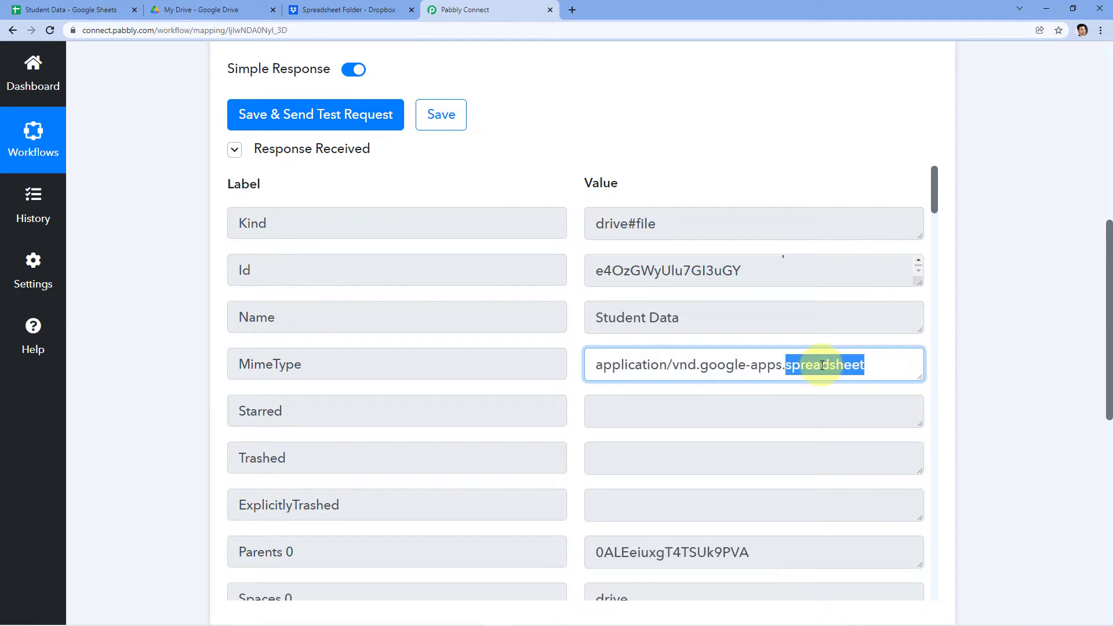
pyautogui.click(445, 179)
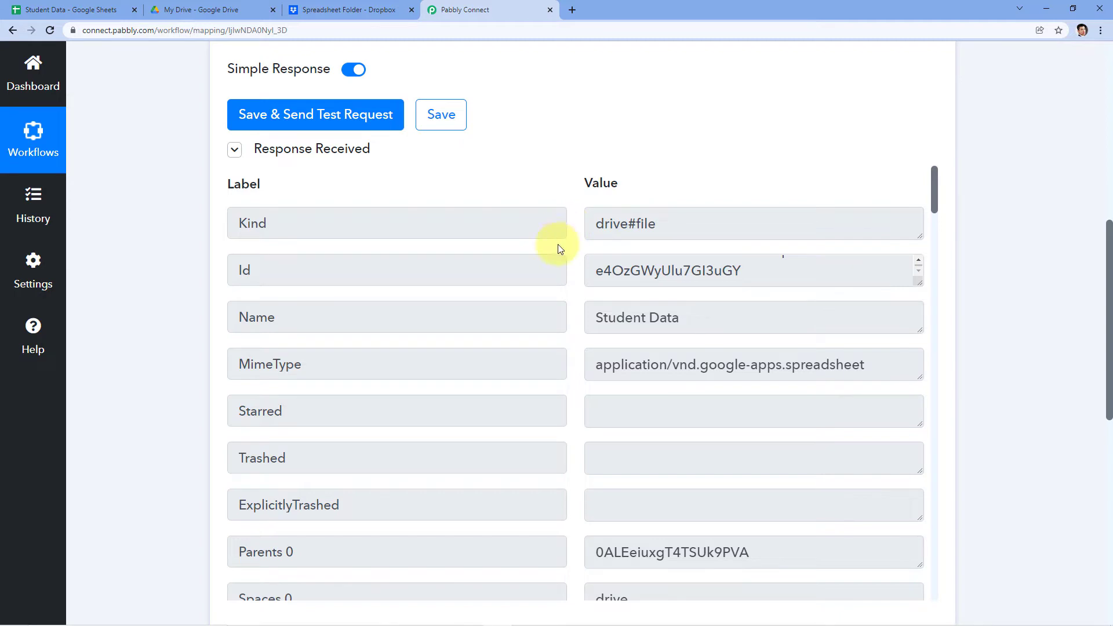
pyautogui.scroll(6, 540, 226)
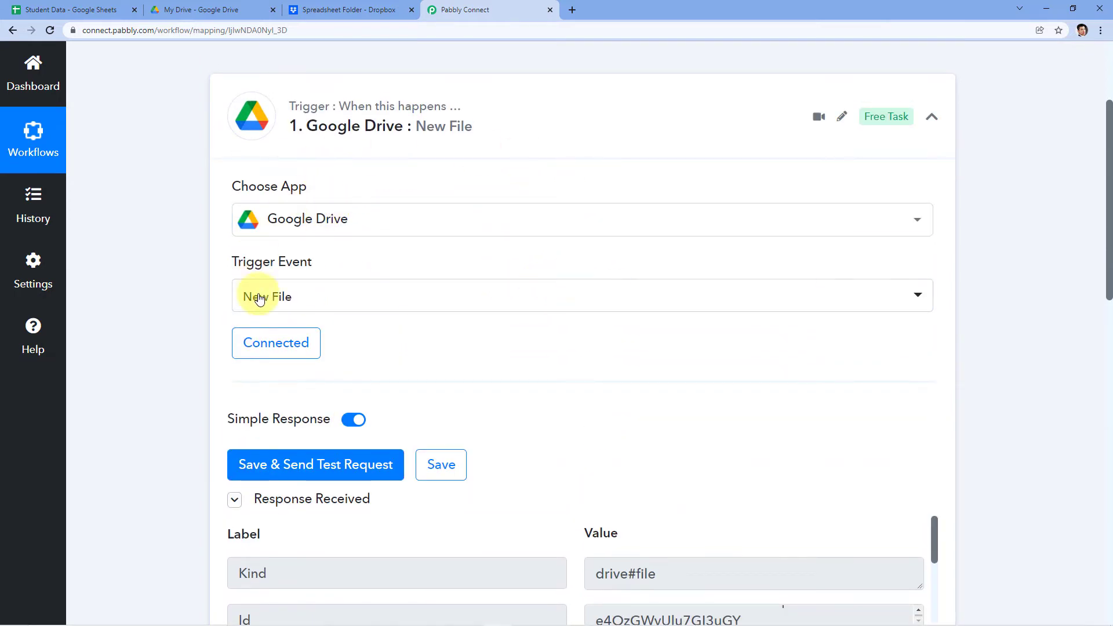
pyautogui.scroll(-2, 666, 311)
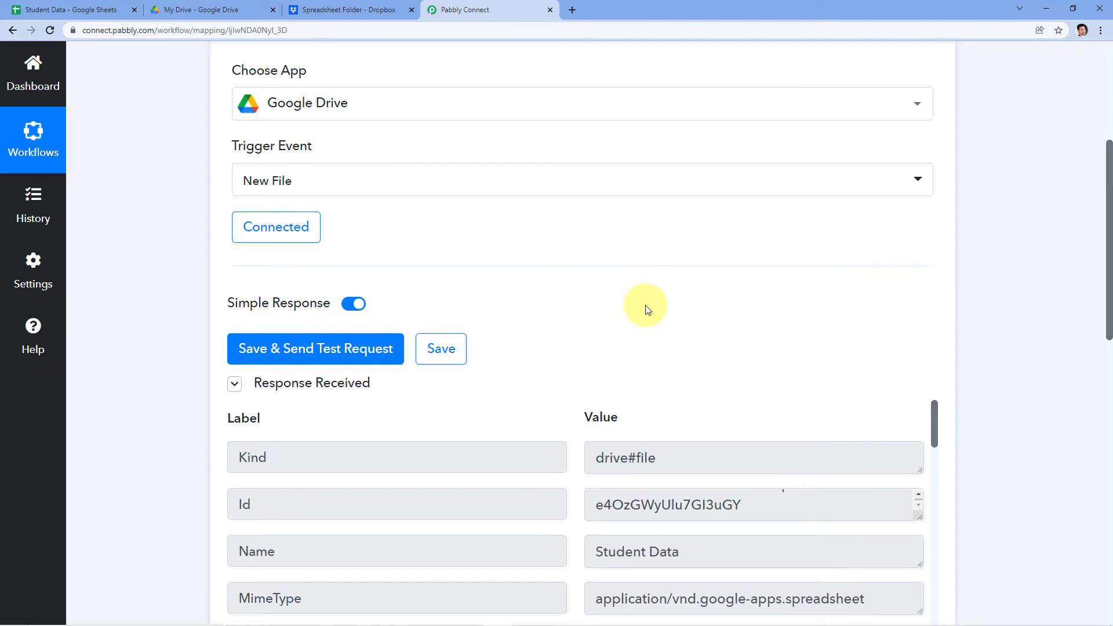
pyautogui.scroll(-3, 648, 310)
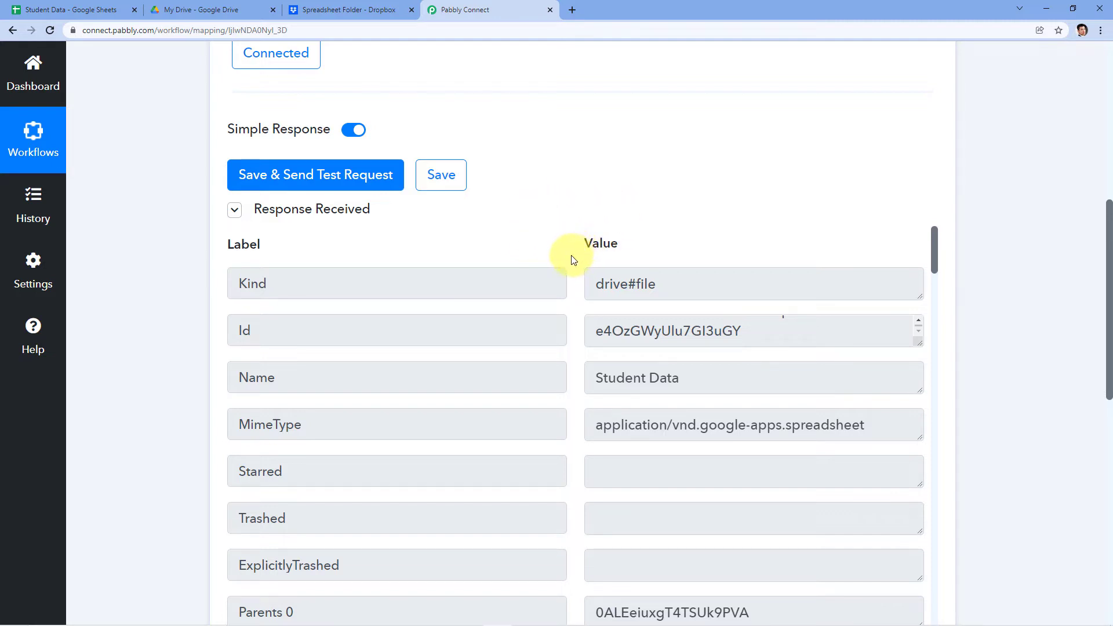
pyautogui.scroll(-1, 986, 206)
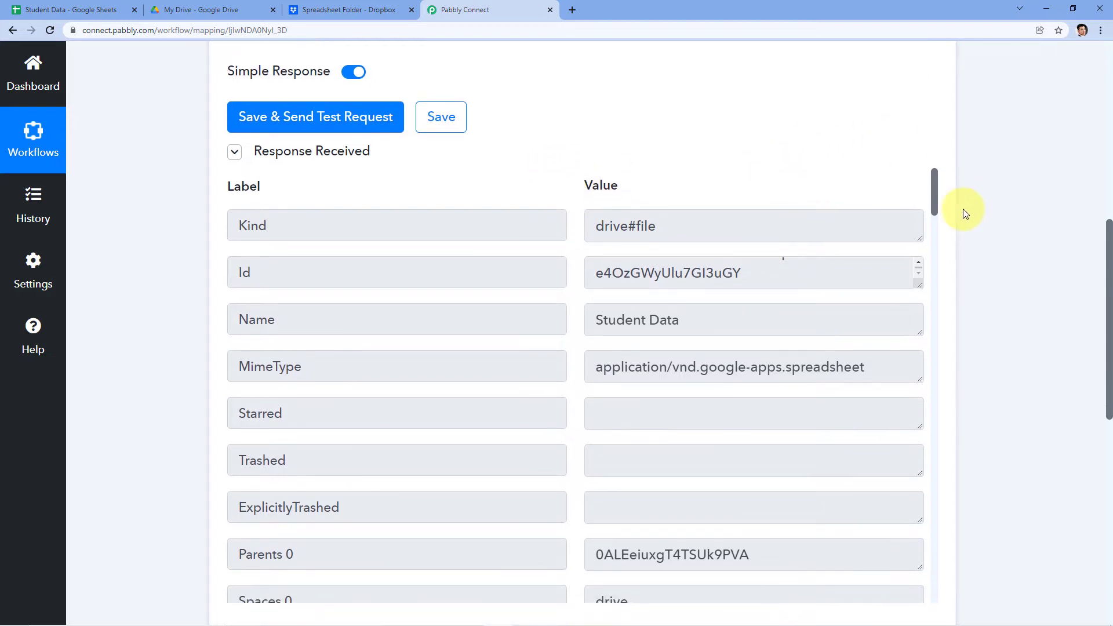
# Set the app of the workflow's second step to Filter by Pabbly
pyautogui.scroll(-4, 964, 214)
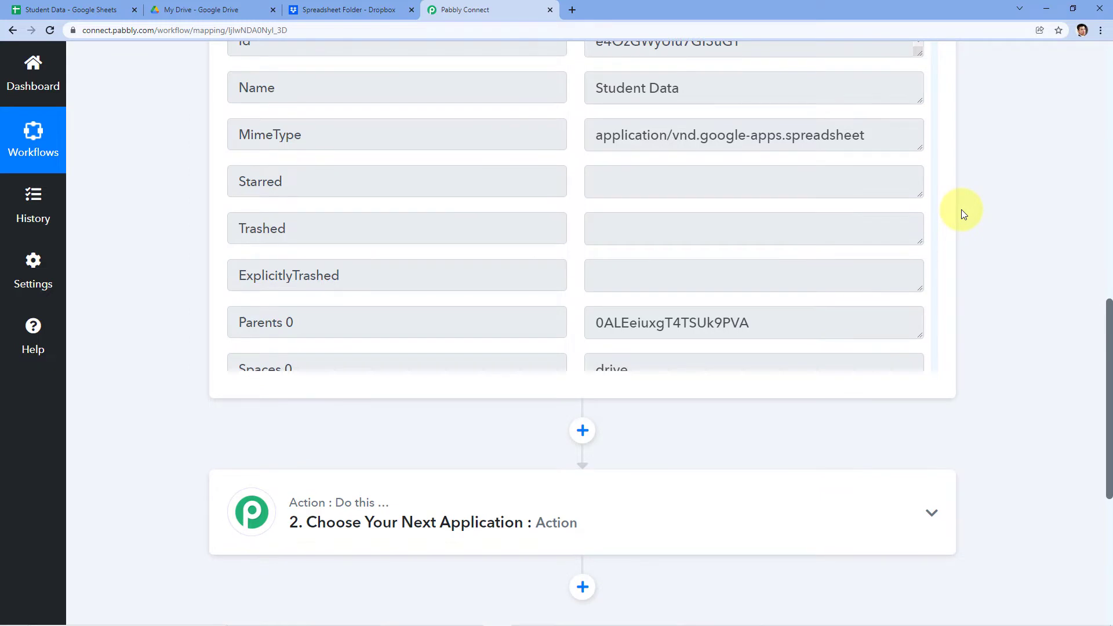
pyautogui.scroll(-4, 962, 213)
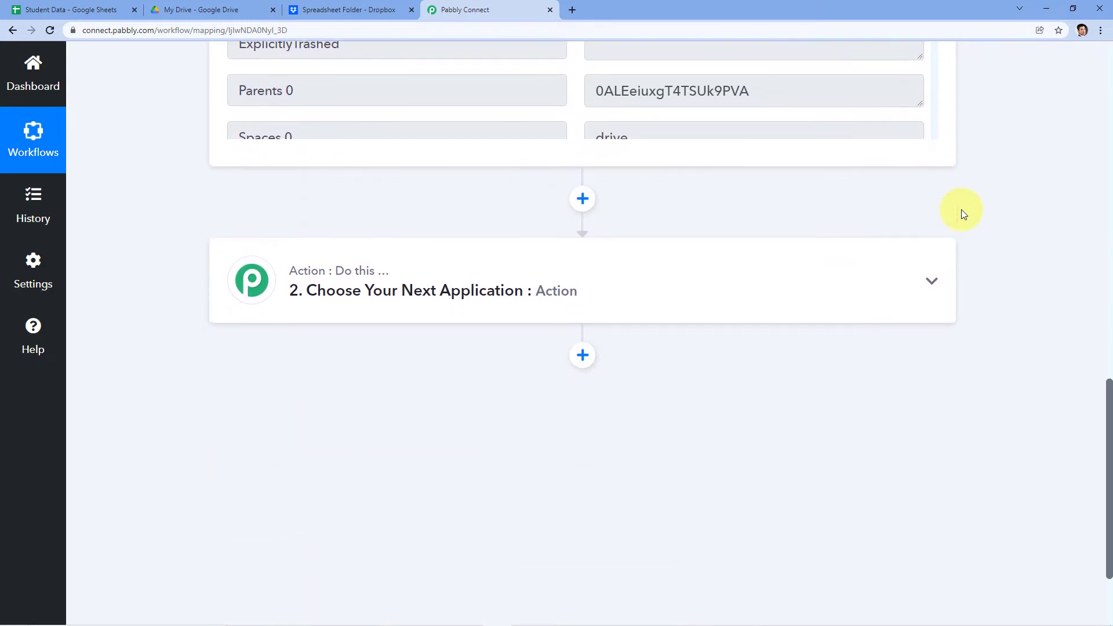
pyautogui.click(415, 290)
pyautogui.click(307, 326)
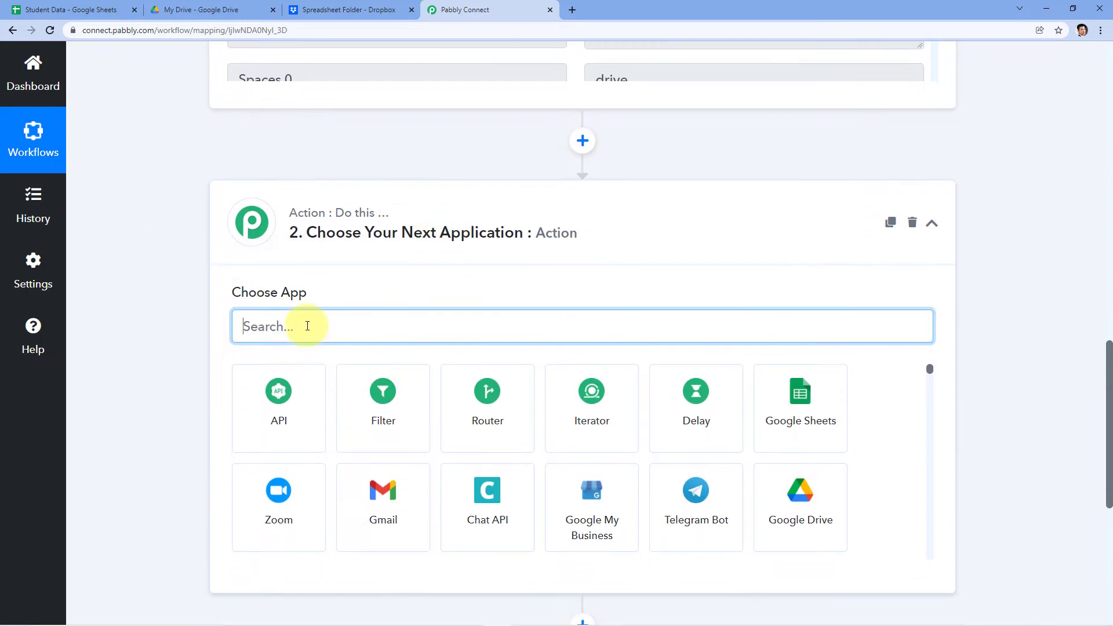
pyautogui.write('Filter')
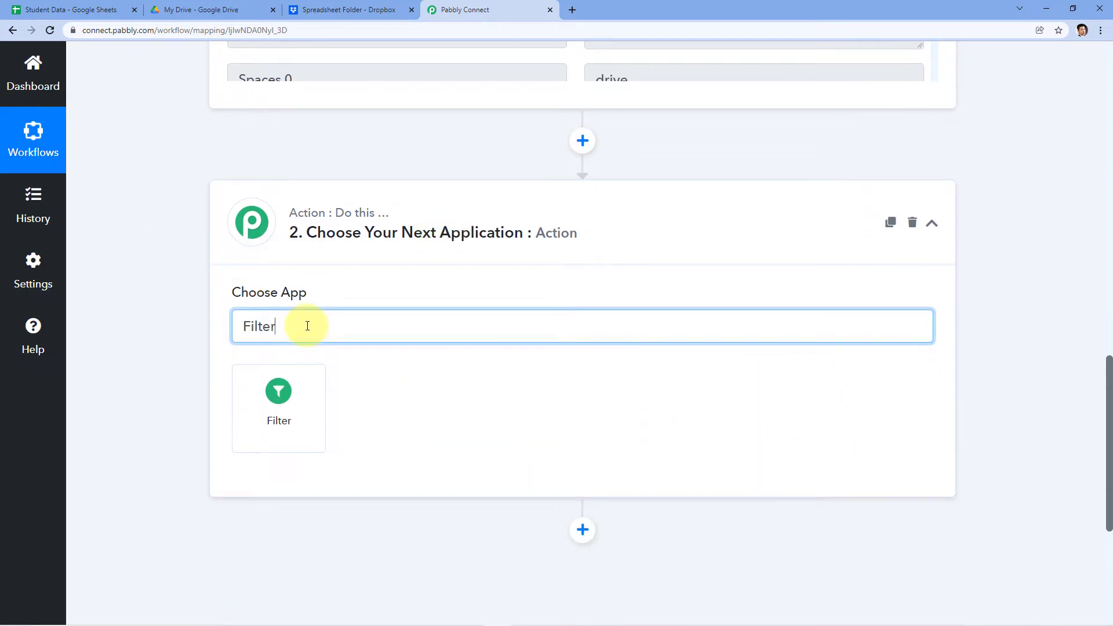
pyautogui.click(296, 393)
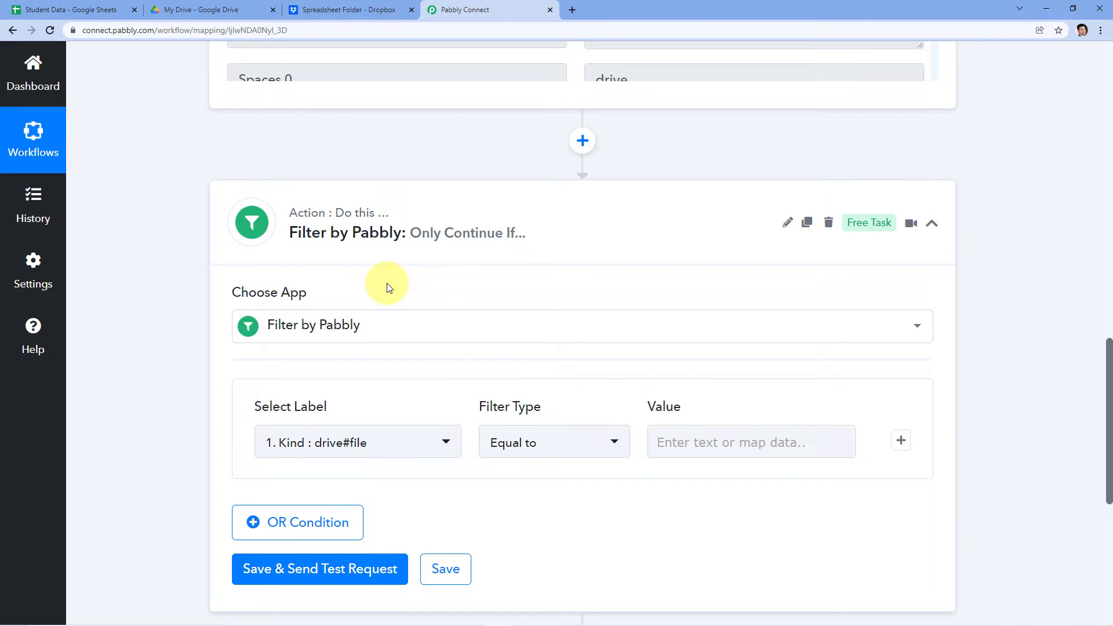
# Copy the MimeType value "application/vnd.google-apps.spreadsheet" from the trigger response and return to the filter condition
pyautogui.scroll(4, 712, 332)
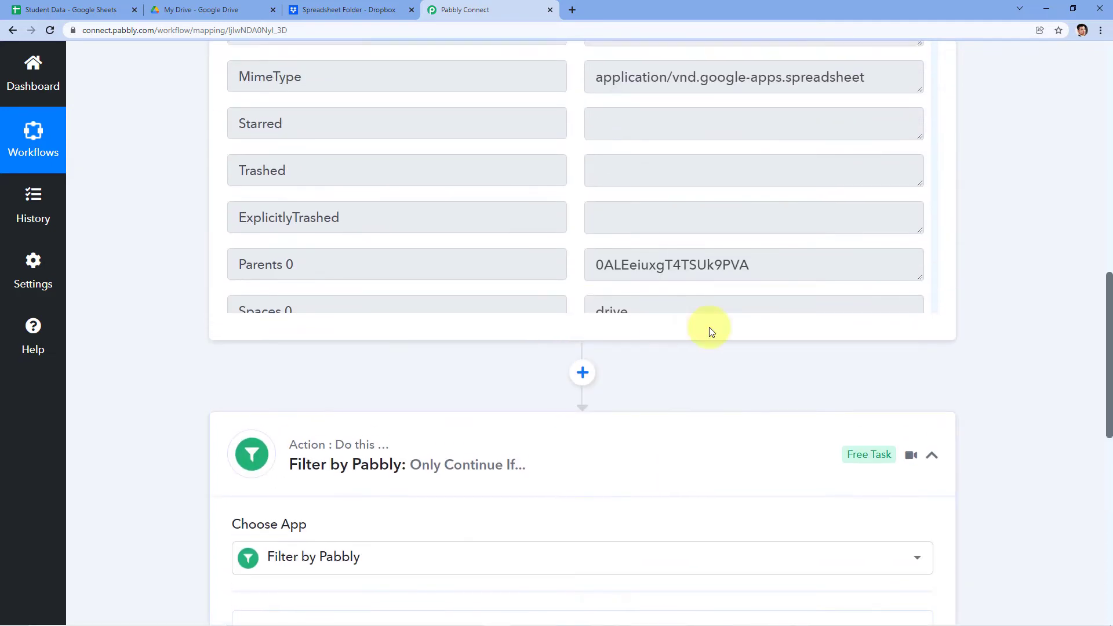
pyautogui.scroll(5, 711, 332)
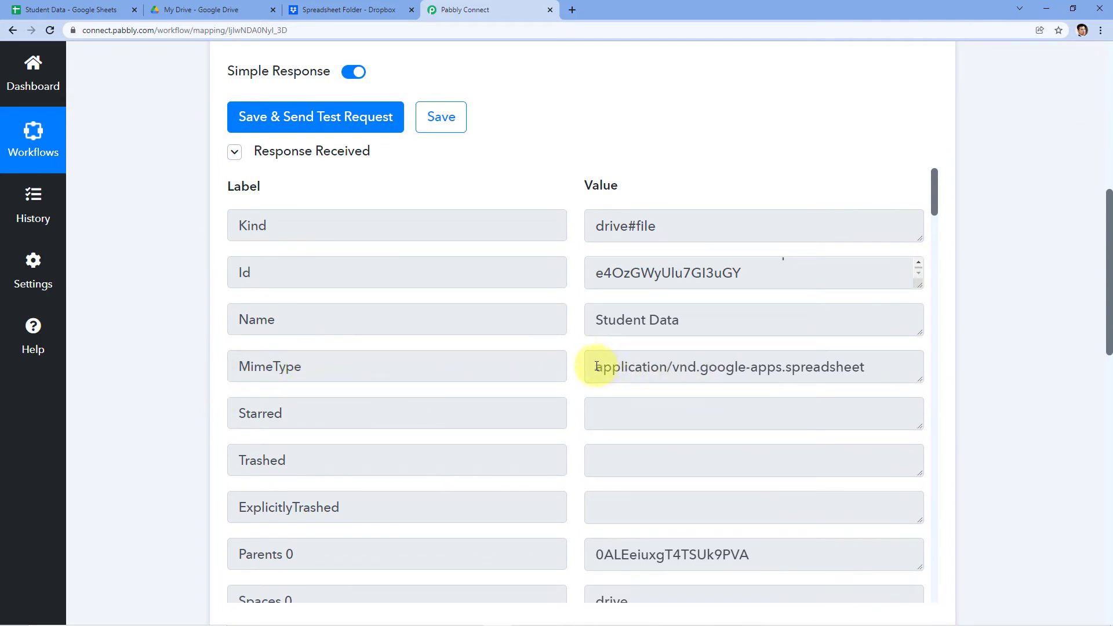
pyautogui.moveTo(597, 366); pyautogui.dragTo(910, 365)
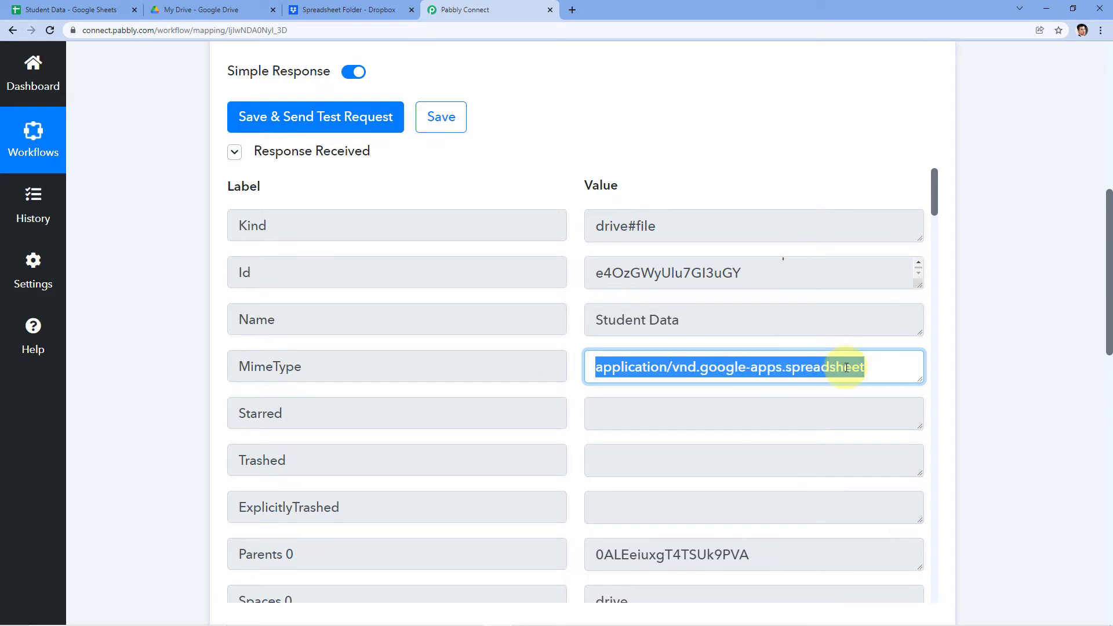
pyautogui.rightClick(735, 368)
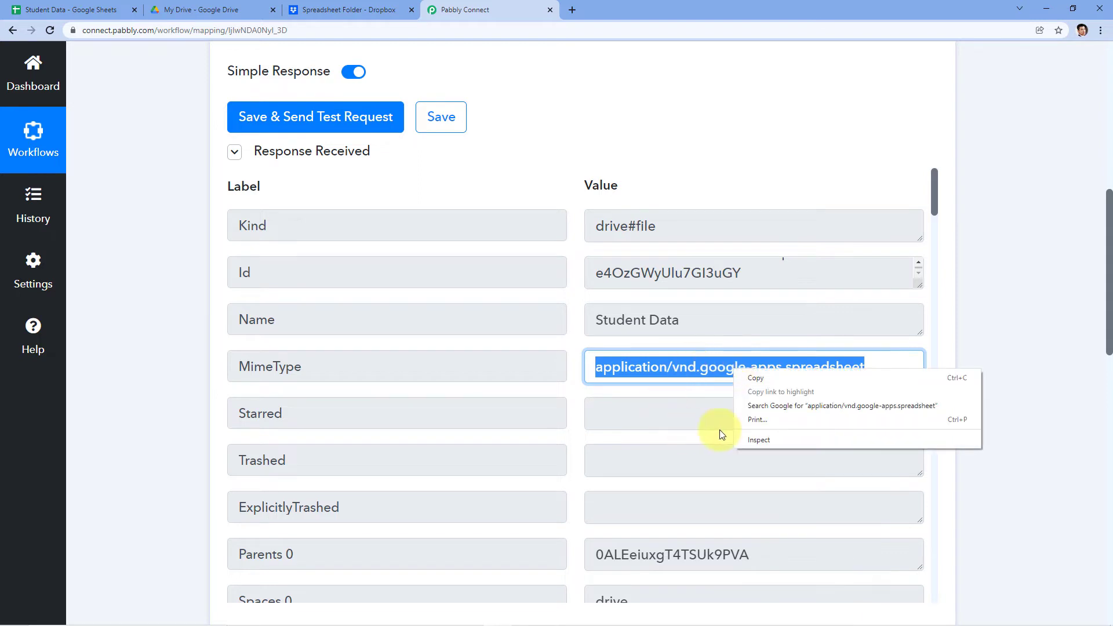
pyautogui.click(756, 377)
pyautogui.click(887, 366)
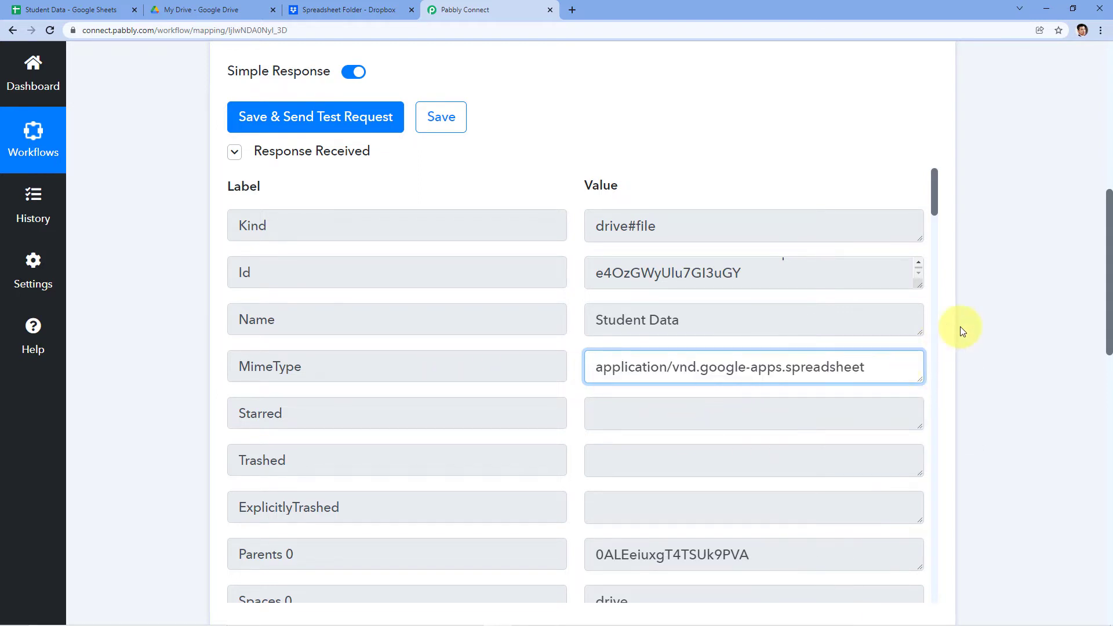
pyautogui.scroll(-5, 959, 328)
pyautogui.scroll(-7, 960, 326)
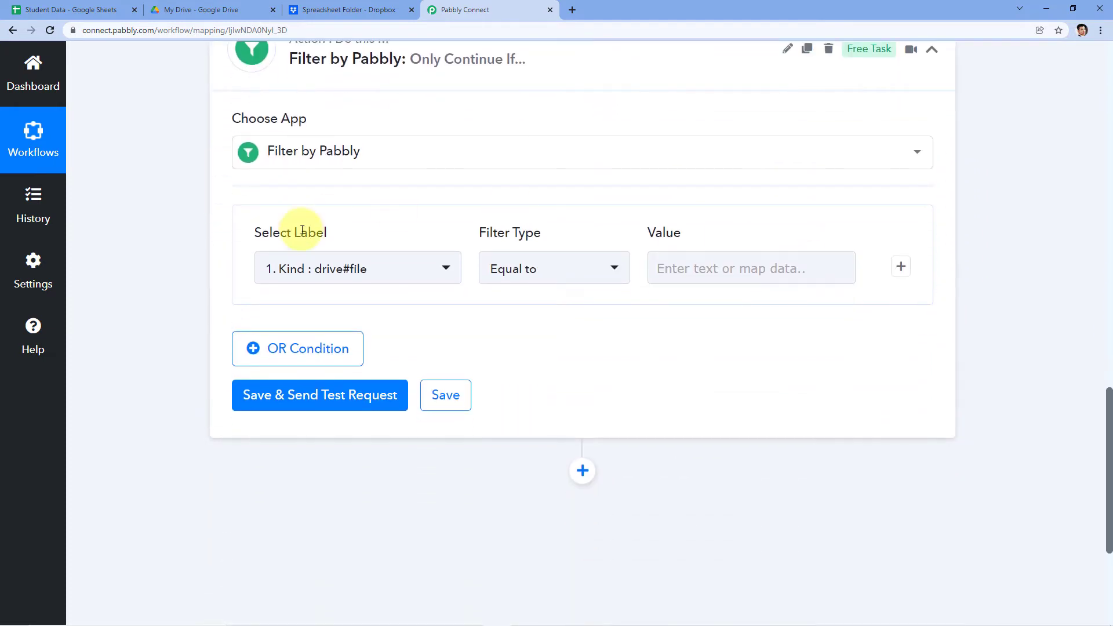
# Set the filter condition's label to MimeType from the Google Drive New File trigger, keeping the filter type Equal to
pyautogui.scroll(9, 418, 243)
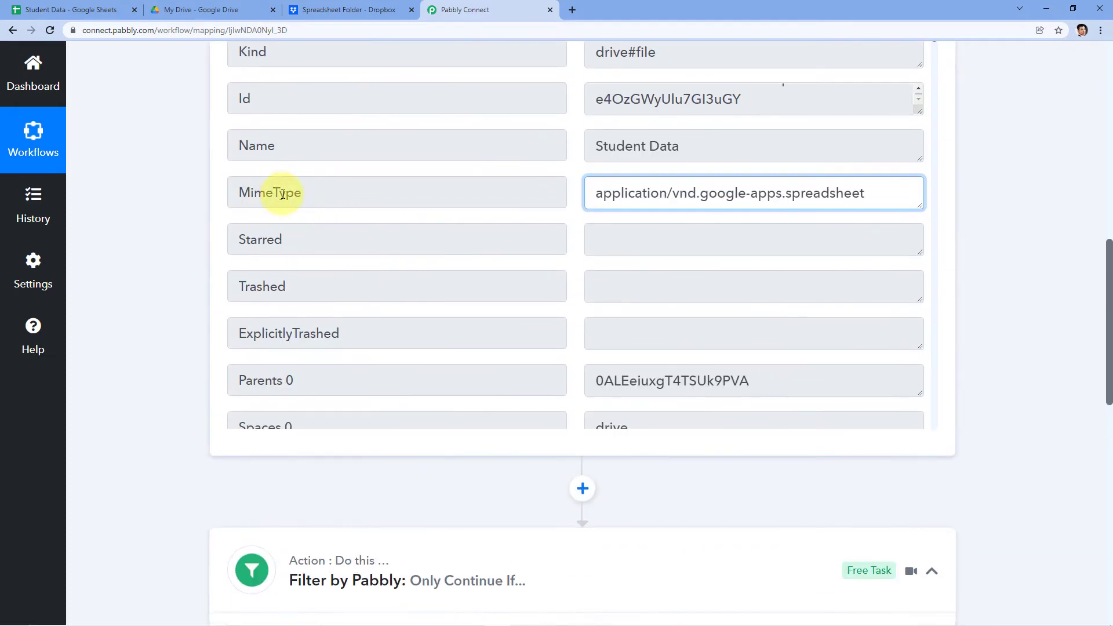
pyautogui.moveTo(301, 194); pyautogui.dragTo(219, 194)
pyautogui.click(200, 226)
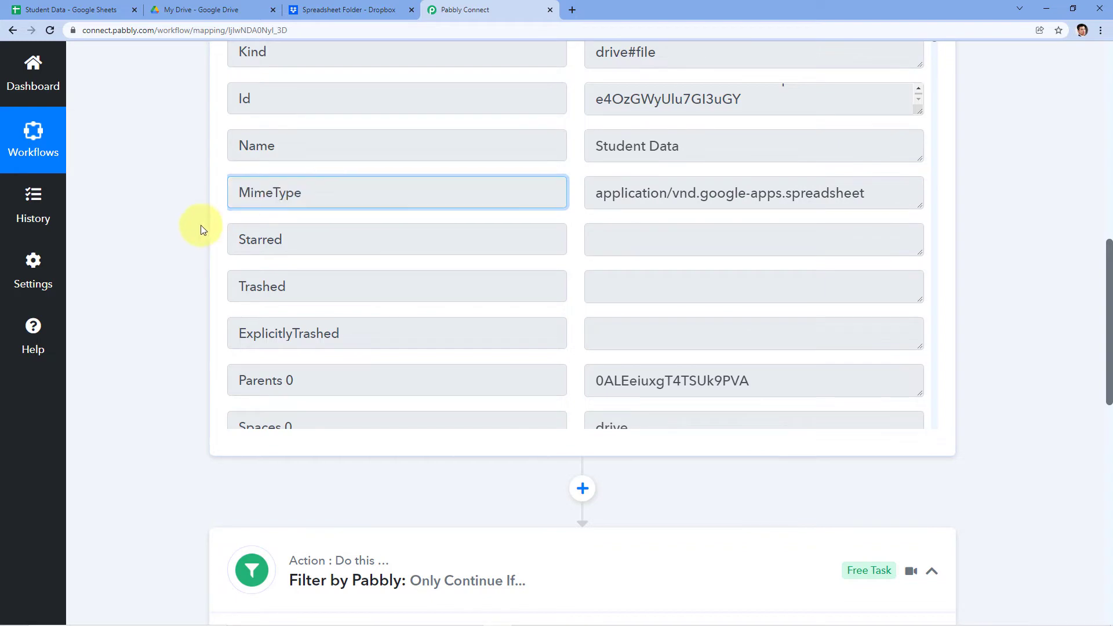
pyautogui.scroll(-3, 200, 226)
pyautogui.scroll(-5, 199, 226)
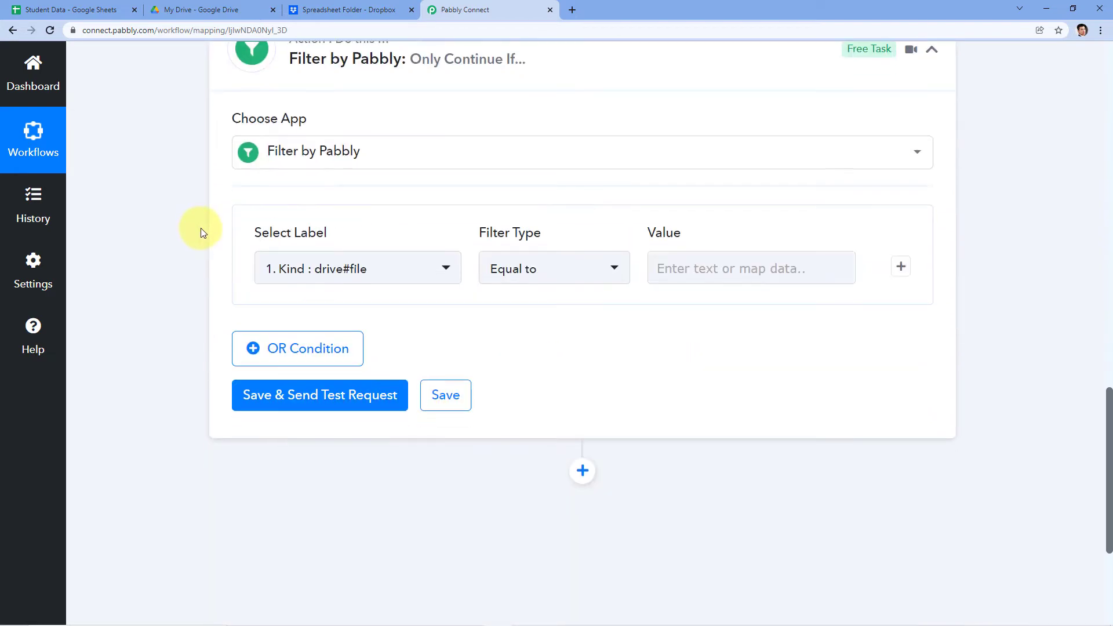
pyautogui.click(446, 270)
pyautogui.click(429, 364)
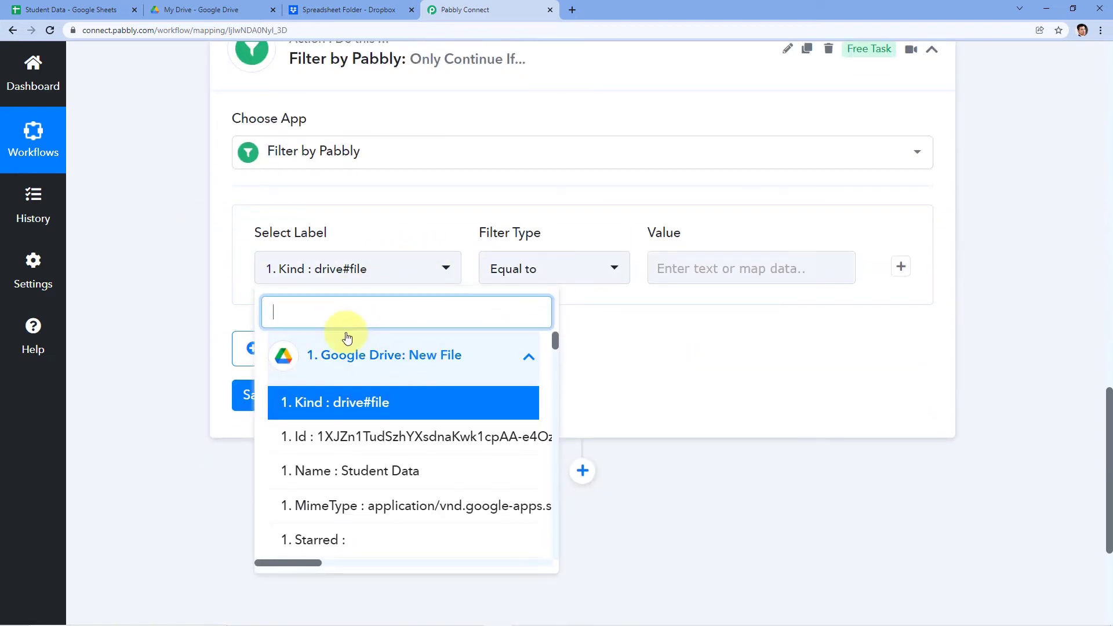
pyautogui.scroll(-3, 398, 371)
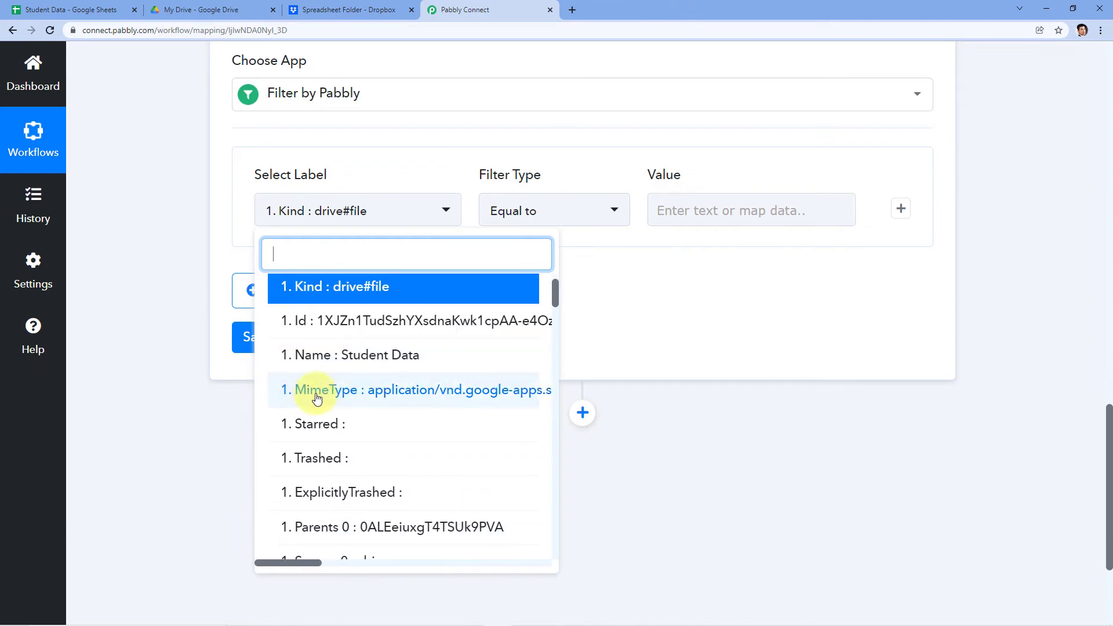
pyautogui.click(327, 392)
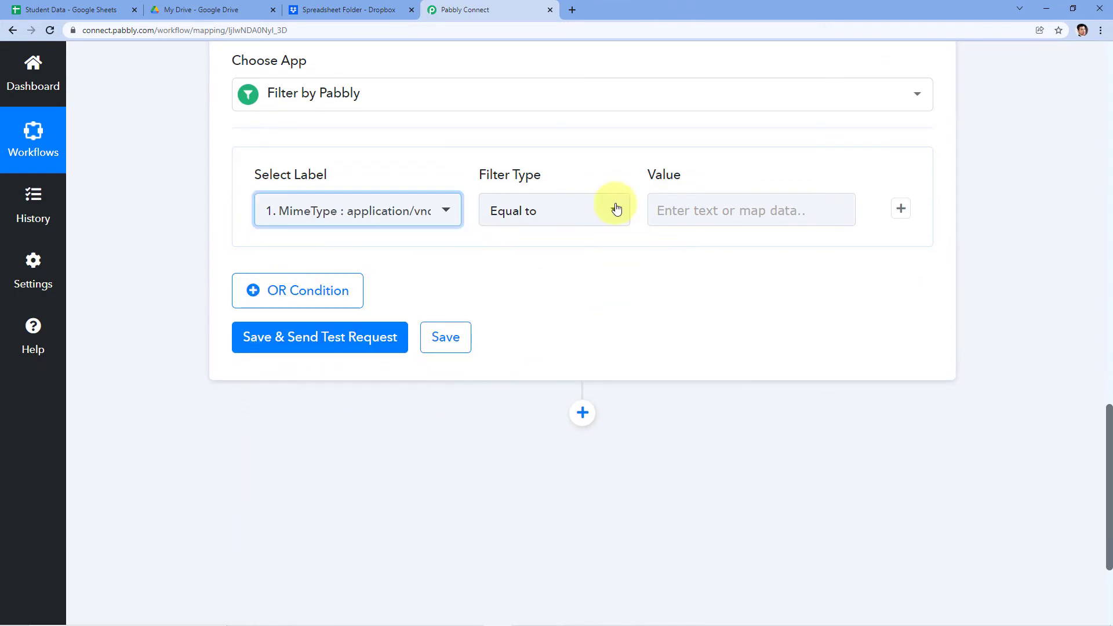
pyautogui.click(549, 173)
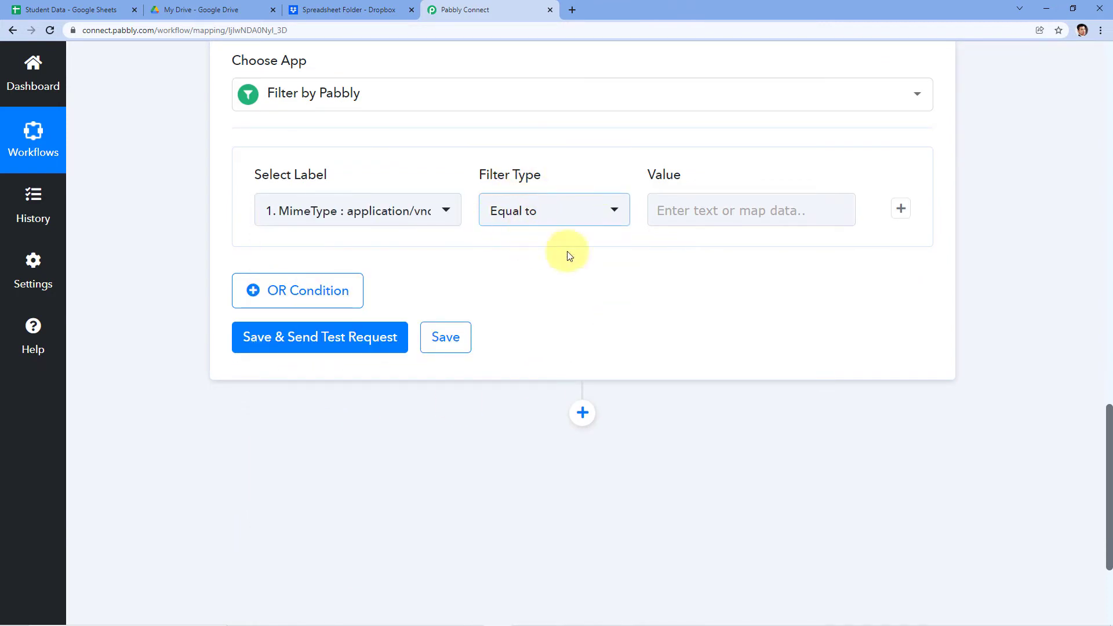
# Paste "application/vnd.google-apps.spreadsheet" as the value of the MimeType filter condition
pyautogui.click(666, 210)
pyautogui.rightClick(667, 212)
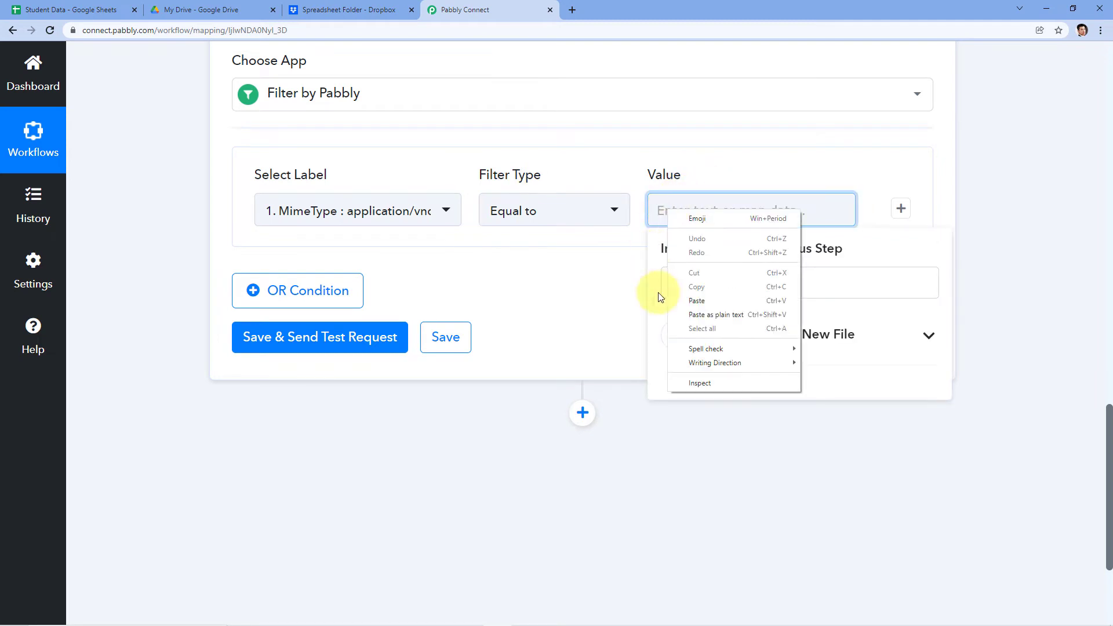
pyautogui.click(694, 301)
pyautogui.click(611, 285)
pyautogui.scroll(1, 621, 301)
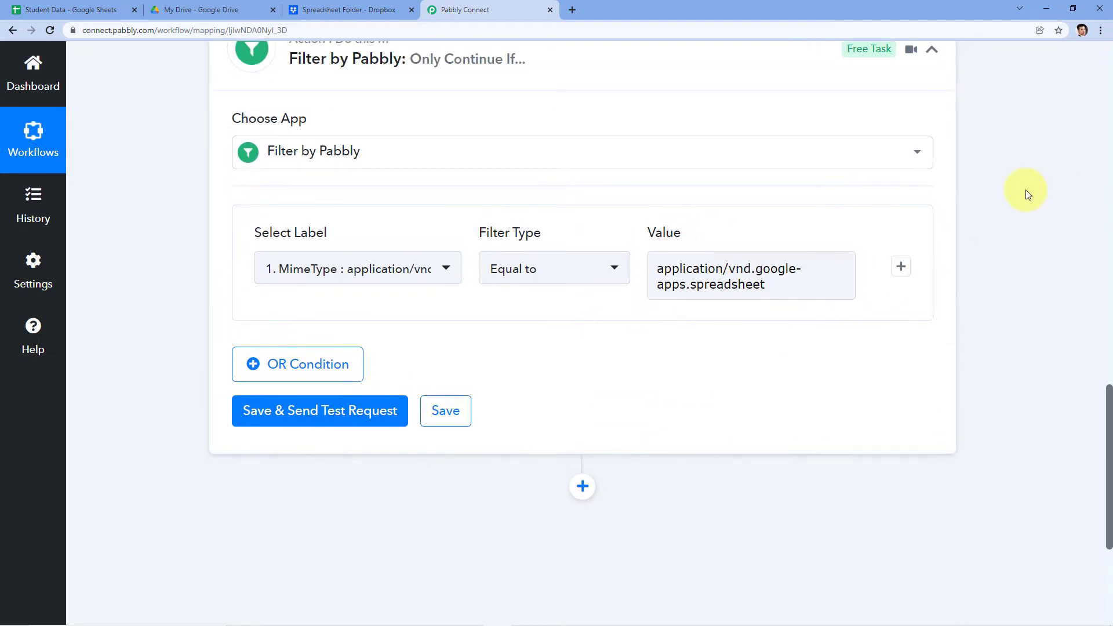
# Review the filter condition's value against the MimeType in the trigger response and the Student Data spreadsheet
pyautogui.scroll(1, 1029, 194)
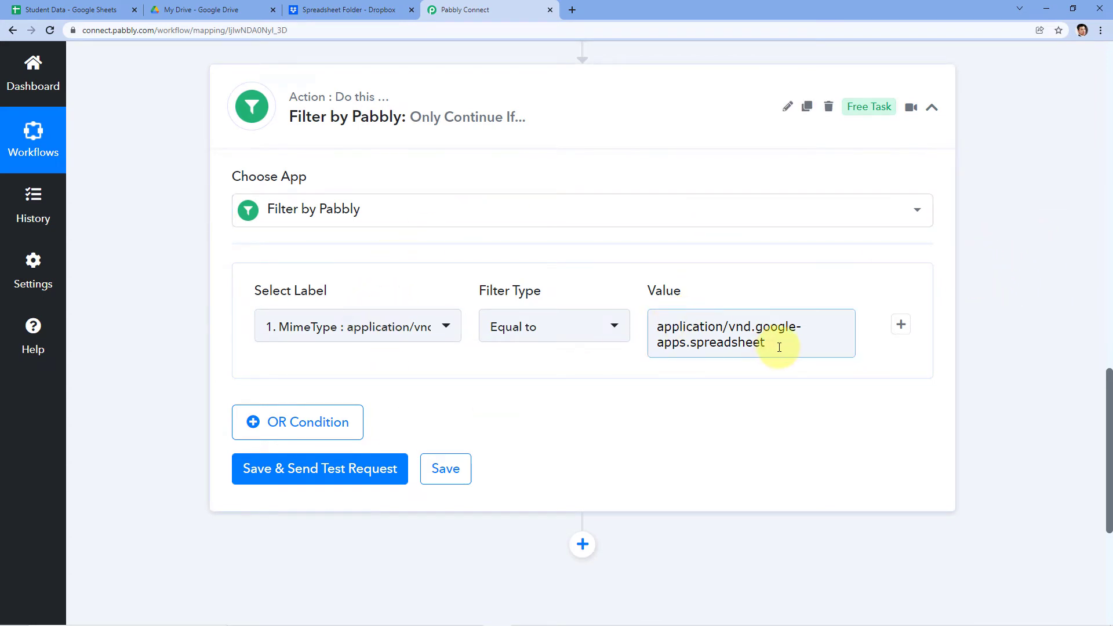
pyautogui.moveTo(779, 347); pyautogui.dragTo(657, 325)
pyautogui.click(613, 251)
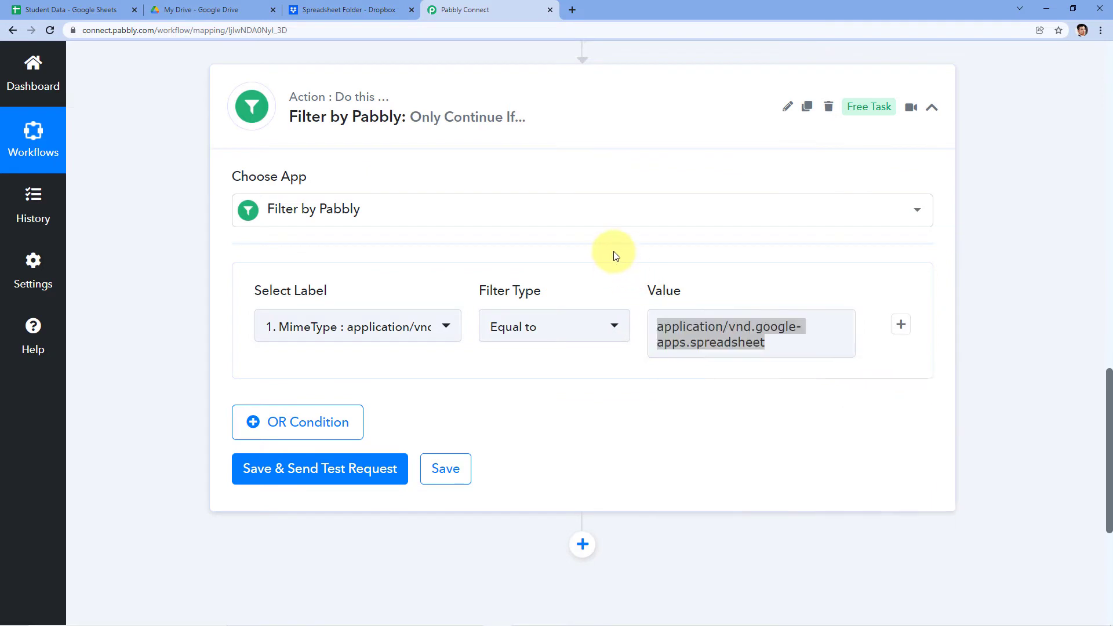
pyautogui.click(785, 342)
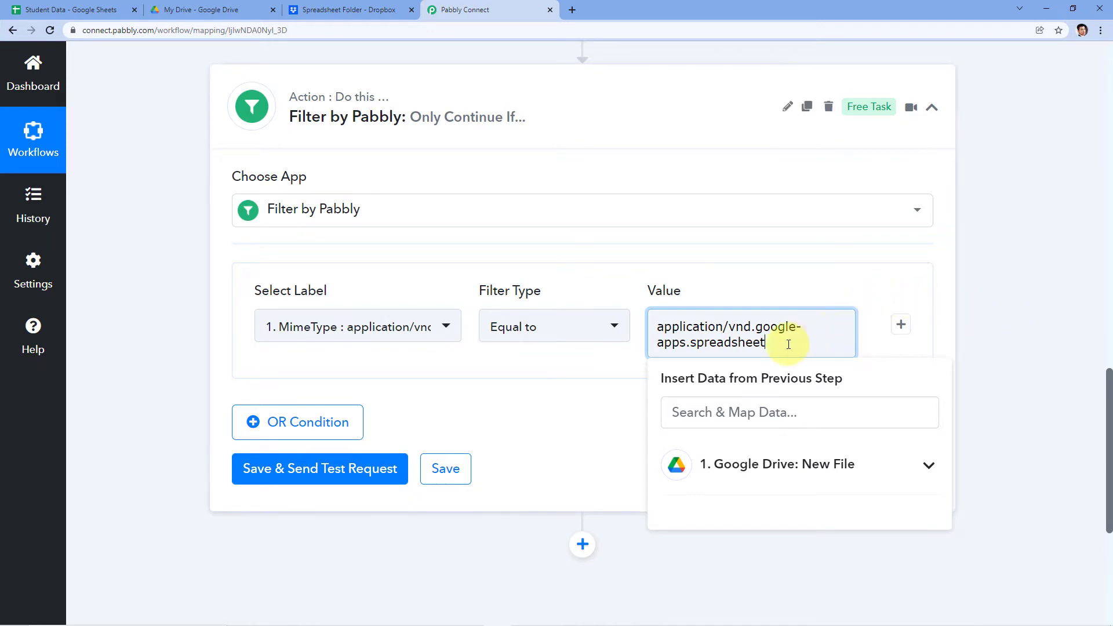
pyautogui.click(904, 250)
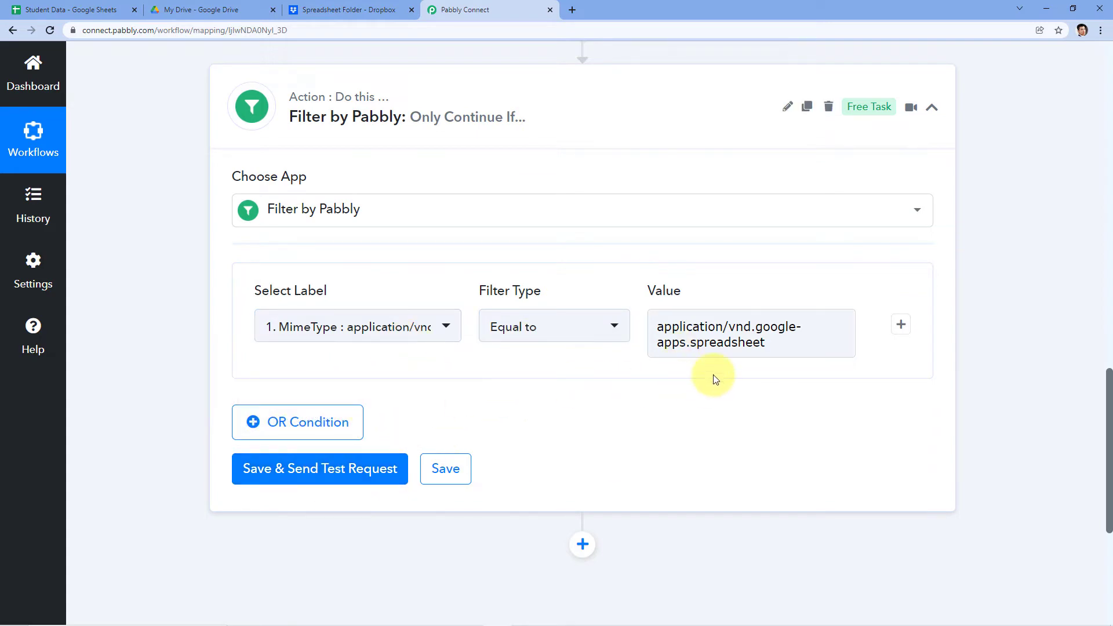
pyautogui.scroll(5, 515, 303)
pyautogui.scroll(1, 726, 240)
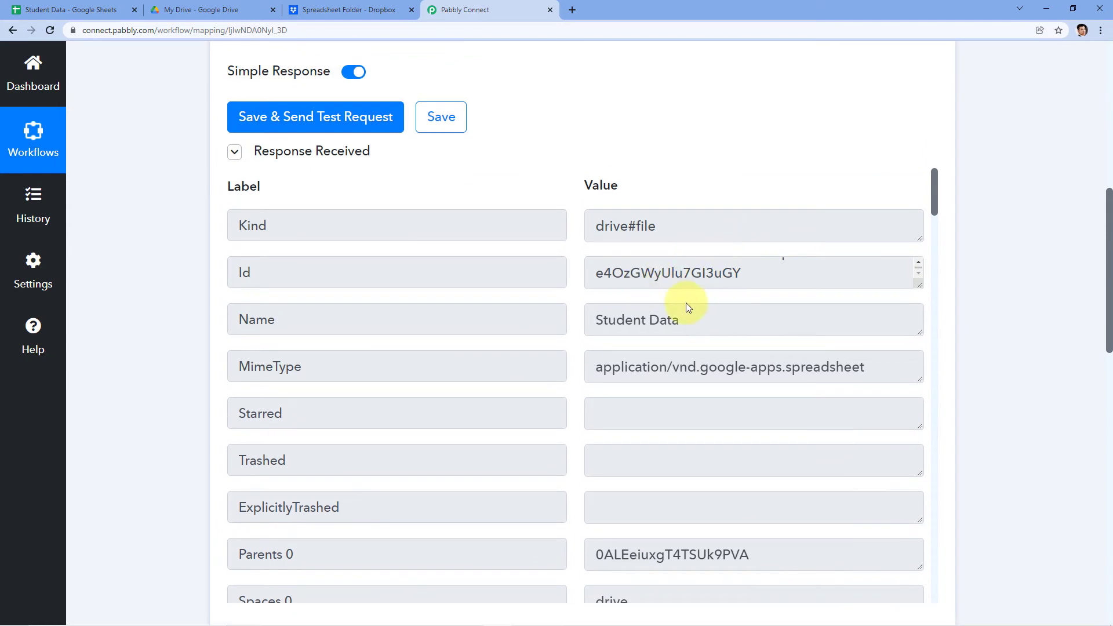
pyautogui.click(47, 10)
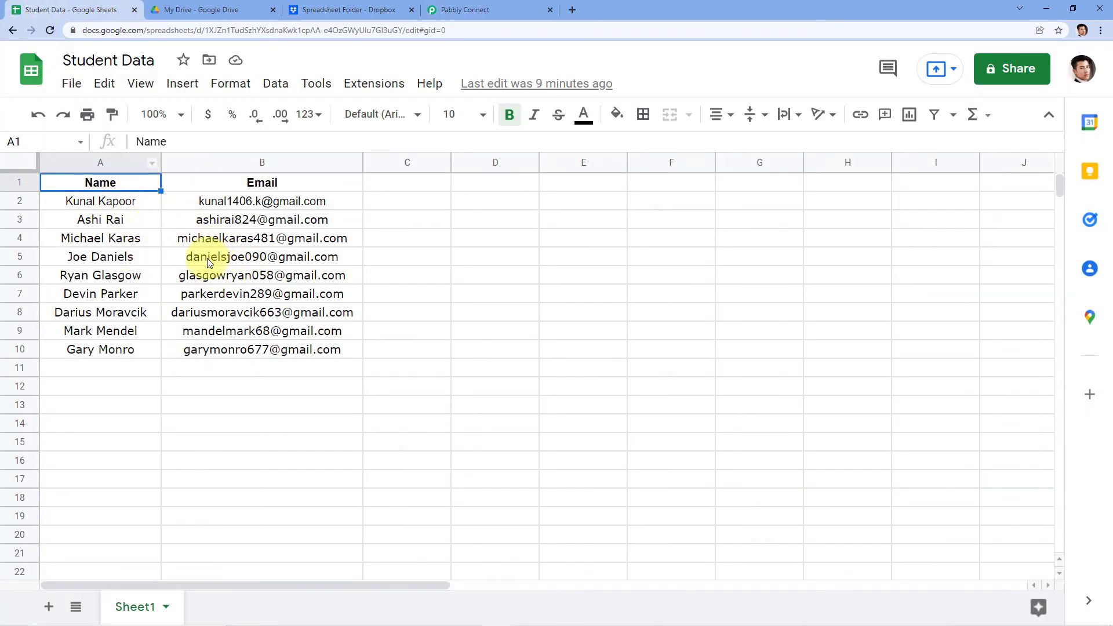
pyautogui.click(510, 5)
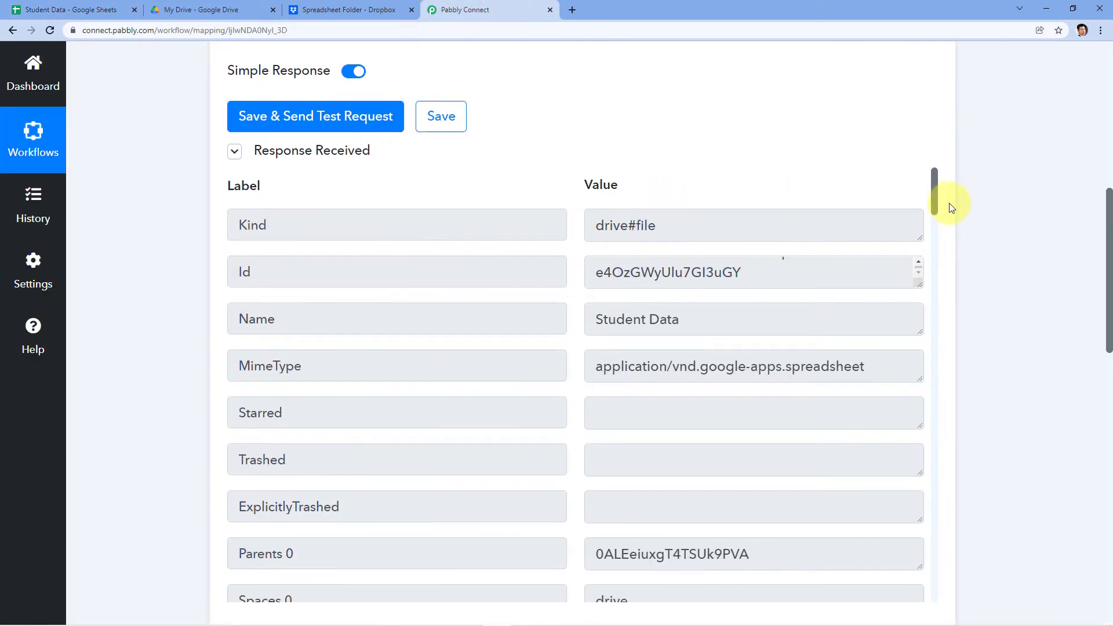
# Save and send a test request for the filter, and check its response against the trigger data and the Student Data spreadsheet
pyautogui.scroll(-12, 947, 211)
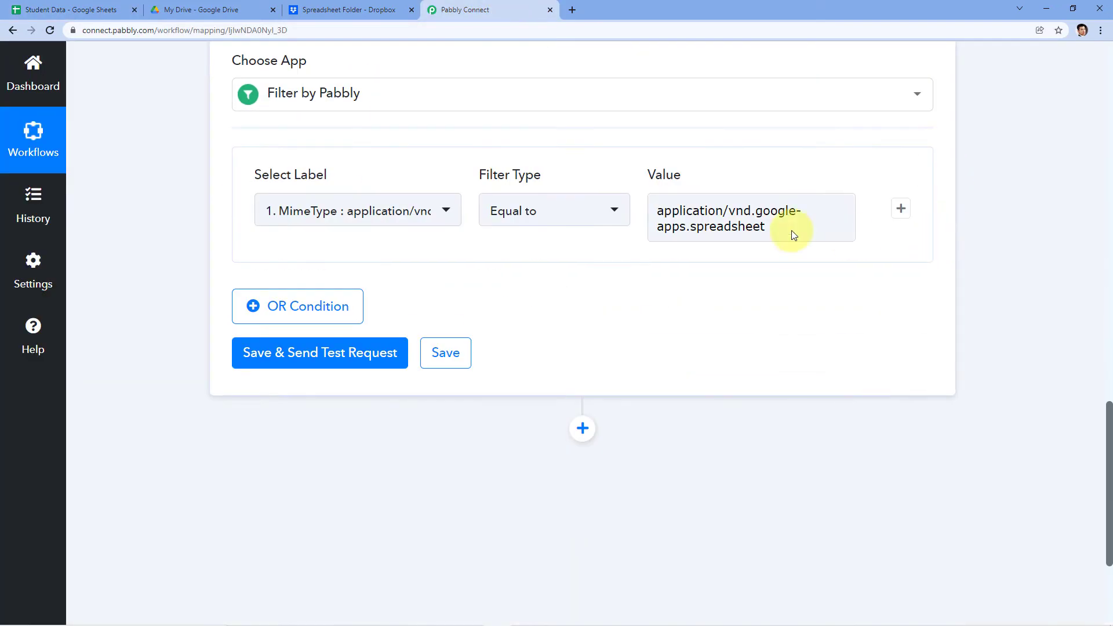
pyautogui.click(318, 343)
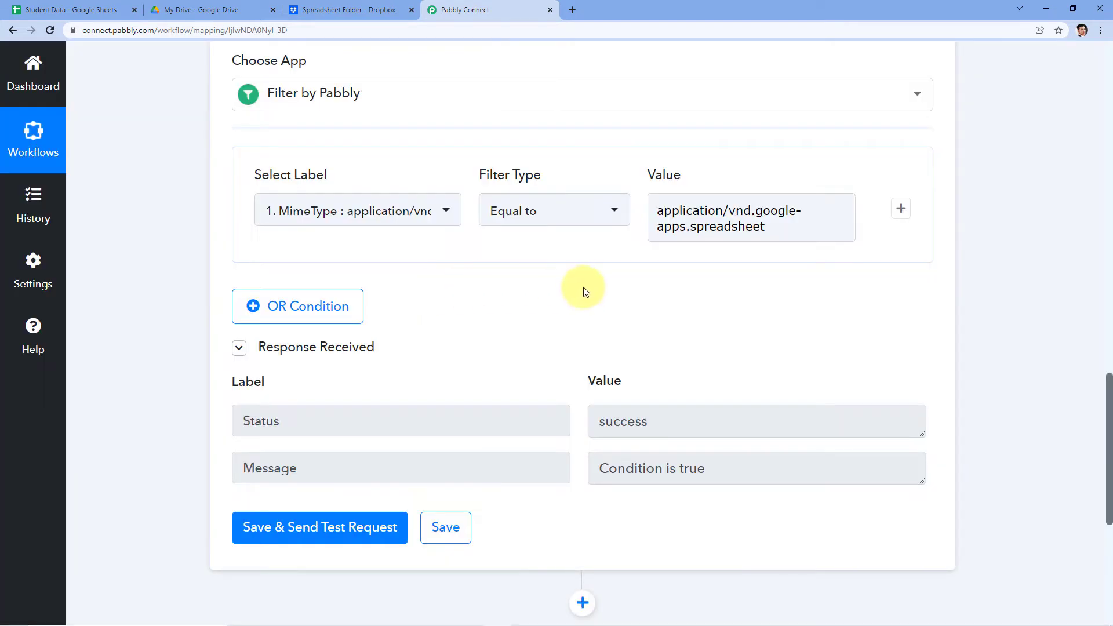
pyautogui.scroll(-1, 670, 324)
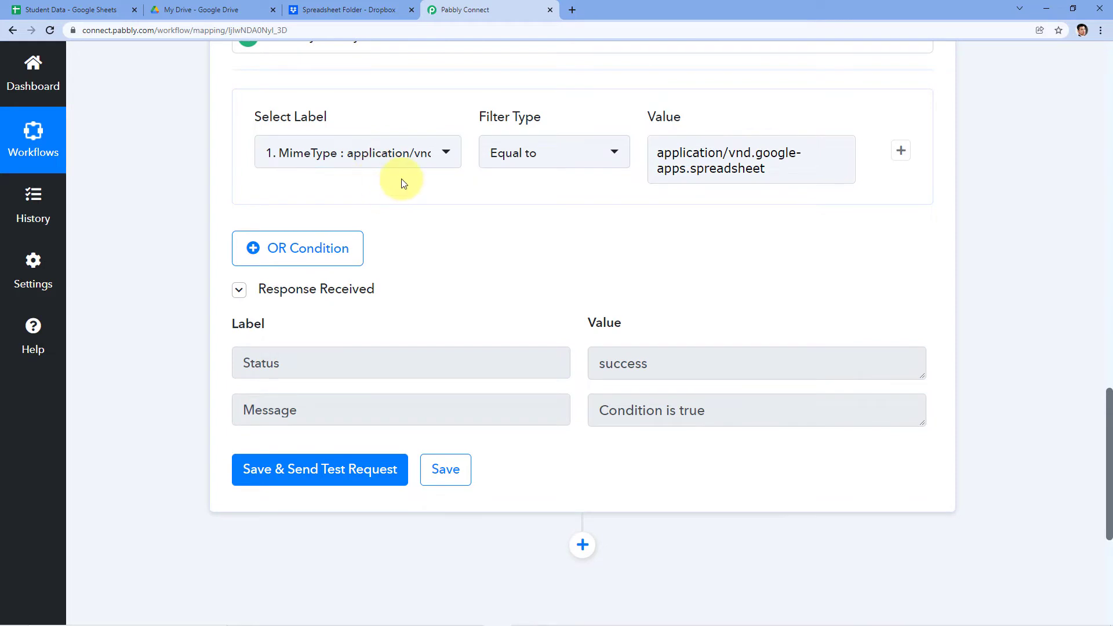
pyautogui.moveTo(596, 412); pyautogui.dragTo(722, 415)
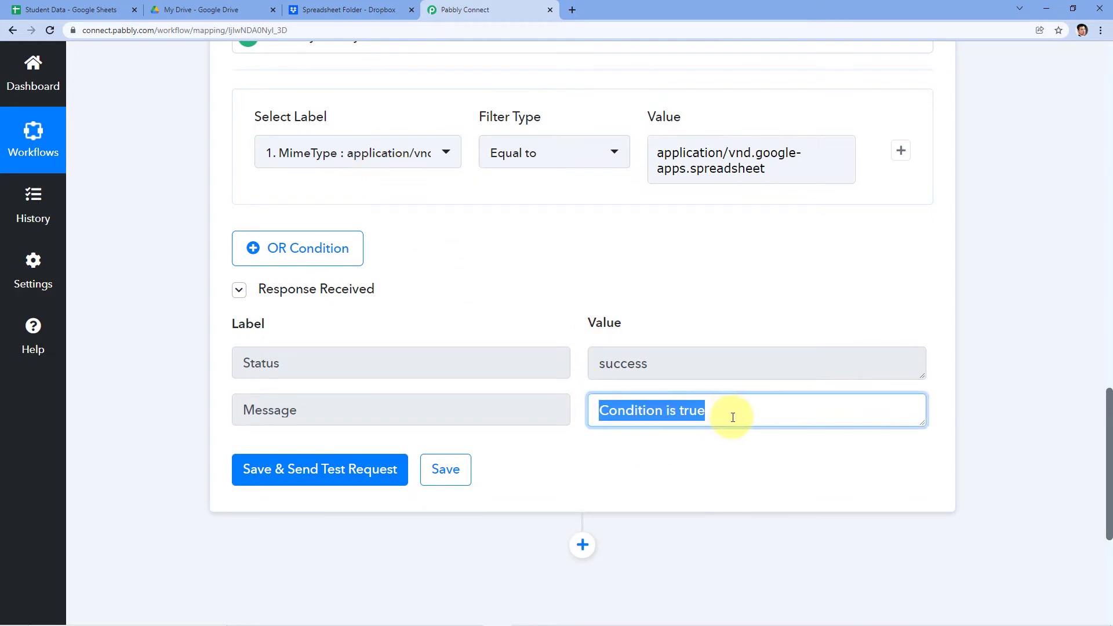
pyautogui.click(732, 417)
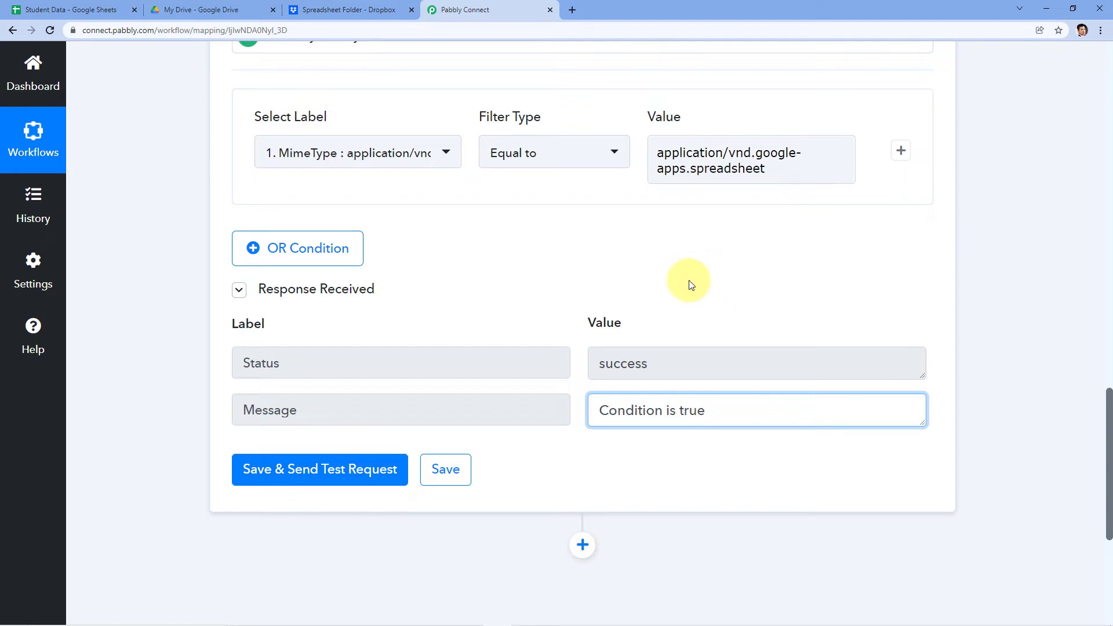
pyautogui.scroll(5, 708, 261)
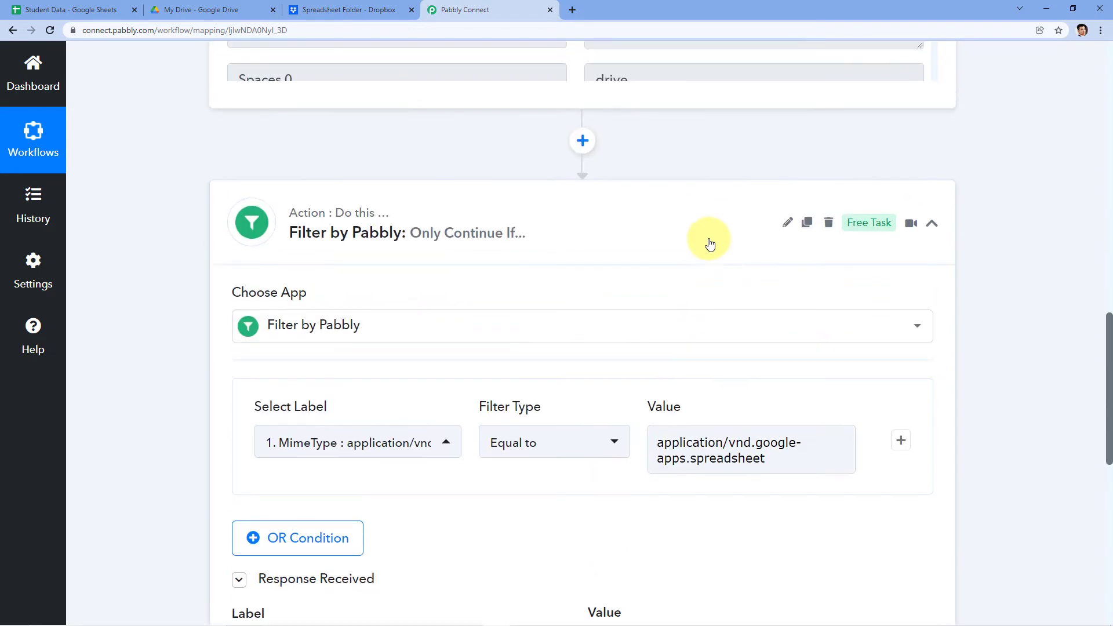
pyautogui.scroll(7, 710, 243)
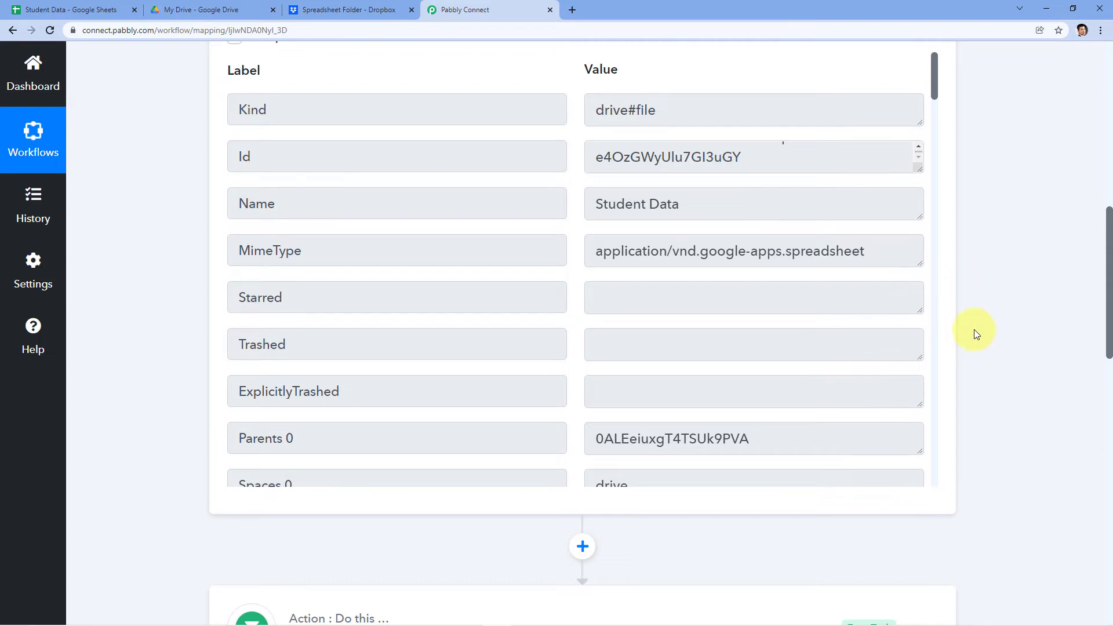
pyautogui.click(71, 10)
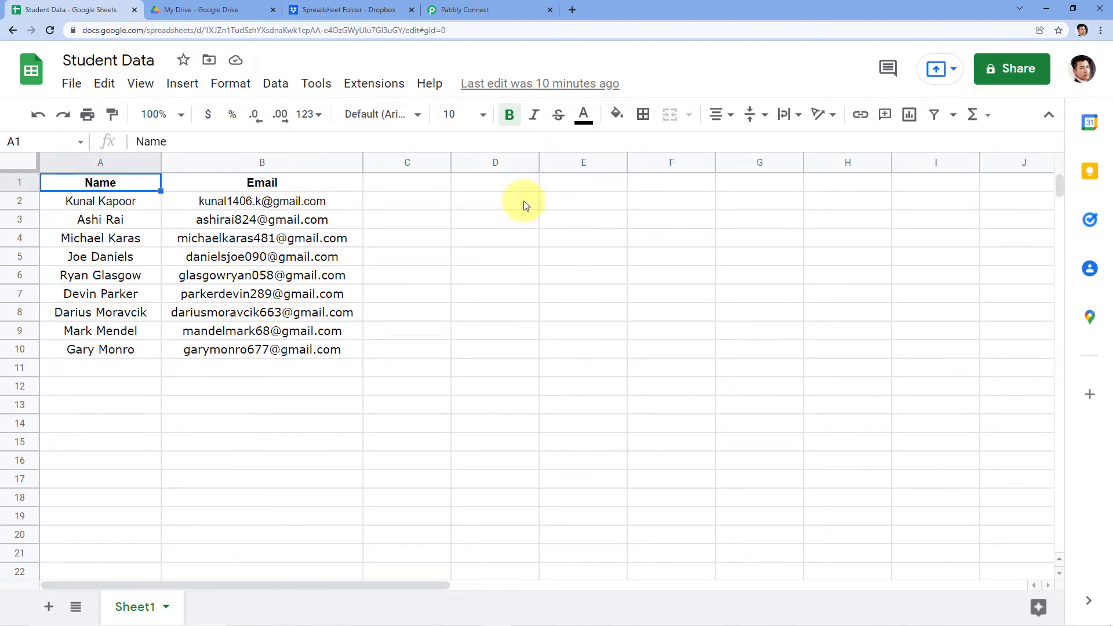
pyautogui.click(493, 7)
pyautogui.click(539, 235)
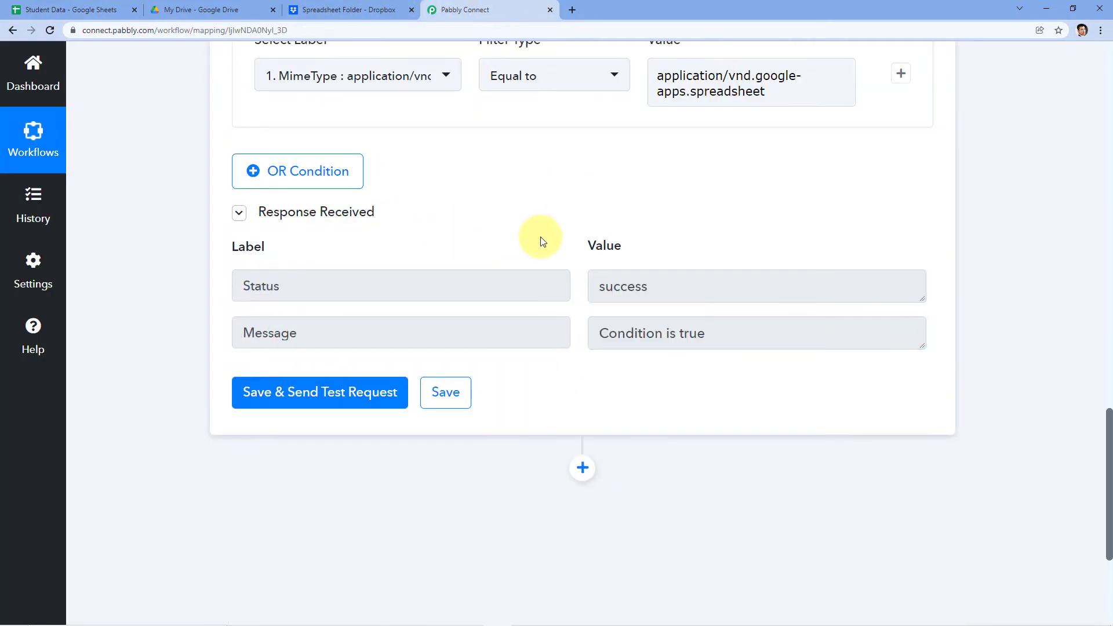
# Add an action step after the filter and set its app to Google Drive
pyautogui.scroll(-3, 671, 199)
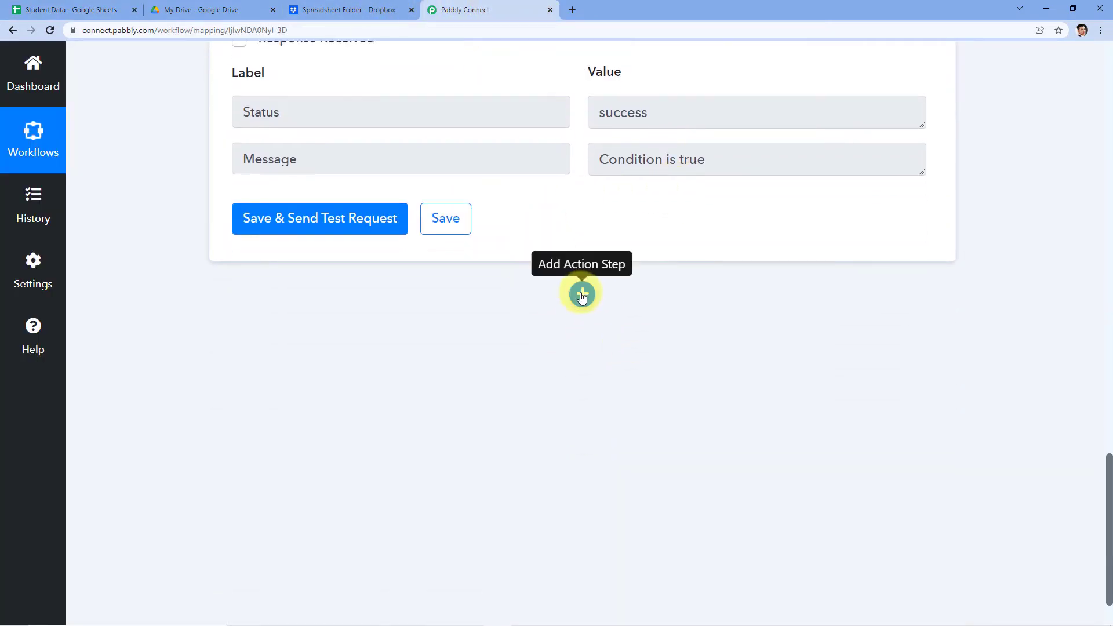
pyautogui.click(582, 294)
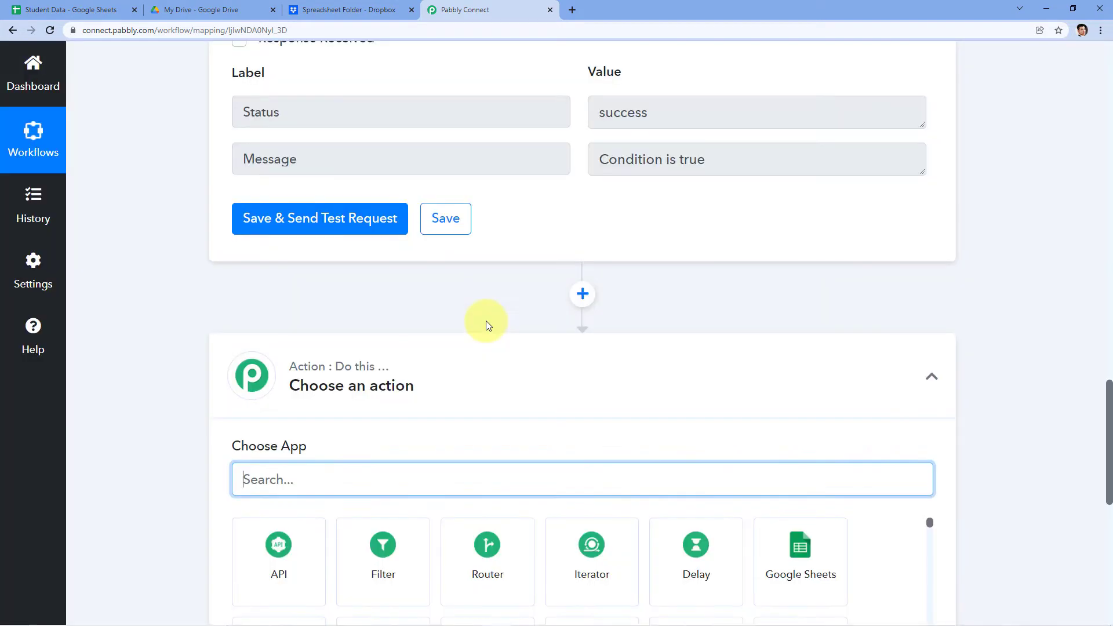
pyautogui.write('Google Drive')
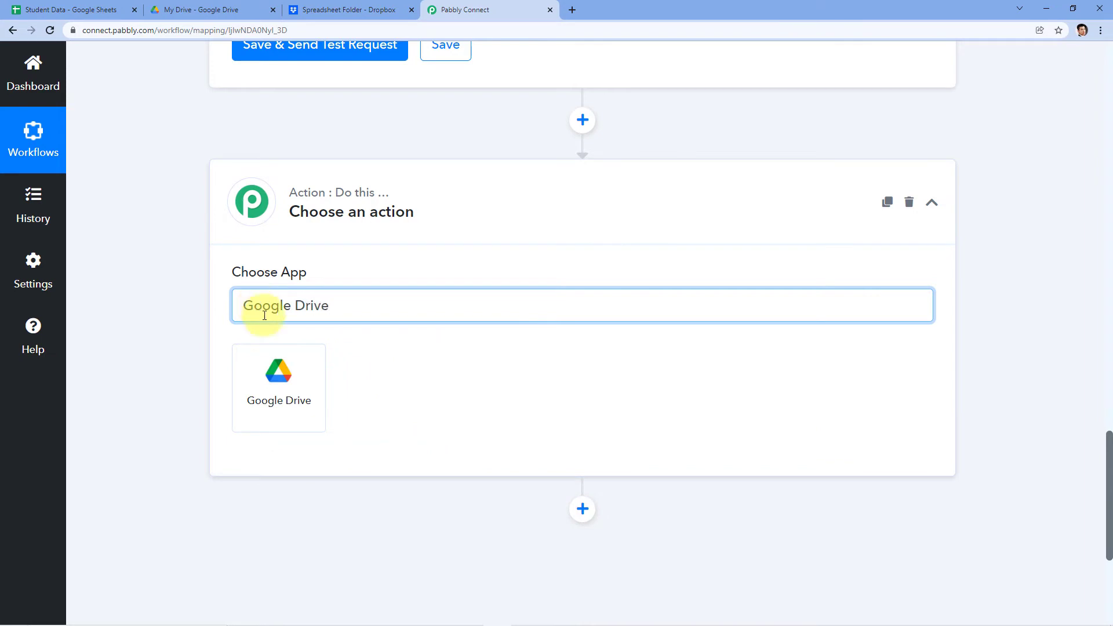
pyautogui.click(274, 369)
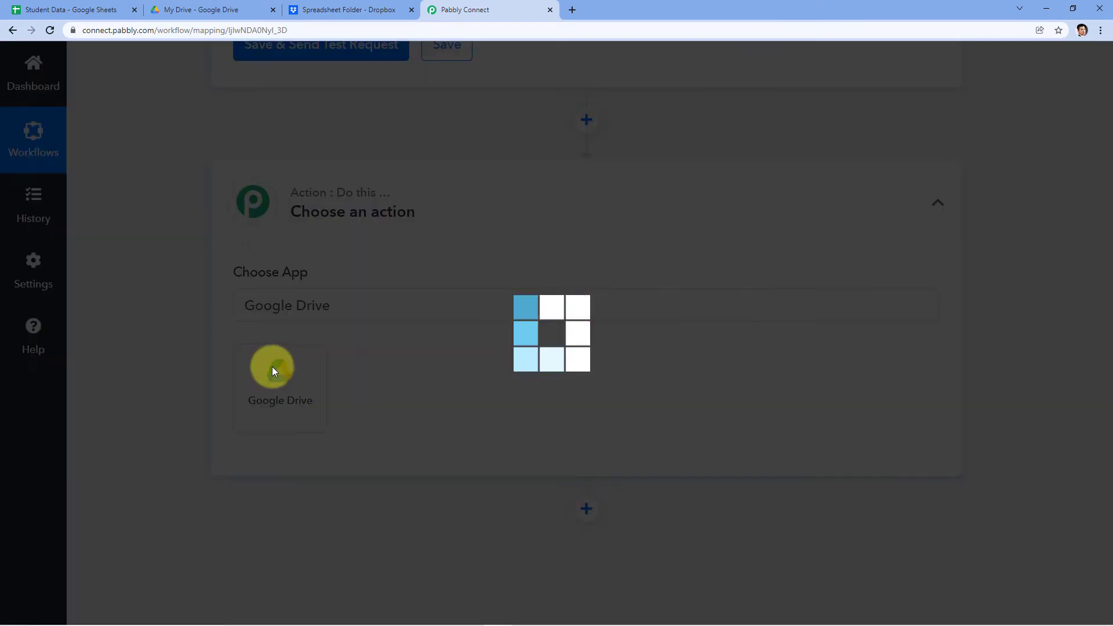
# Set the Google Drive action event to Share a File With Anyone and open its account connection settings
pyautogui.scroll(-1, 348, 328)
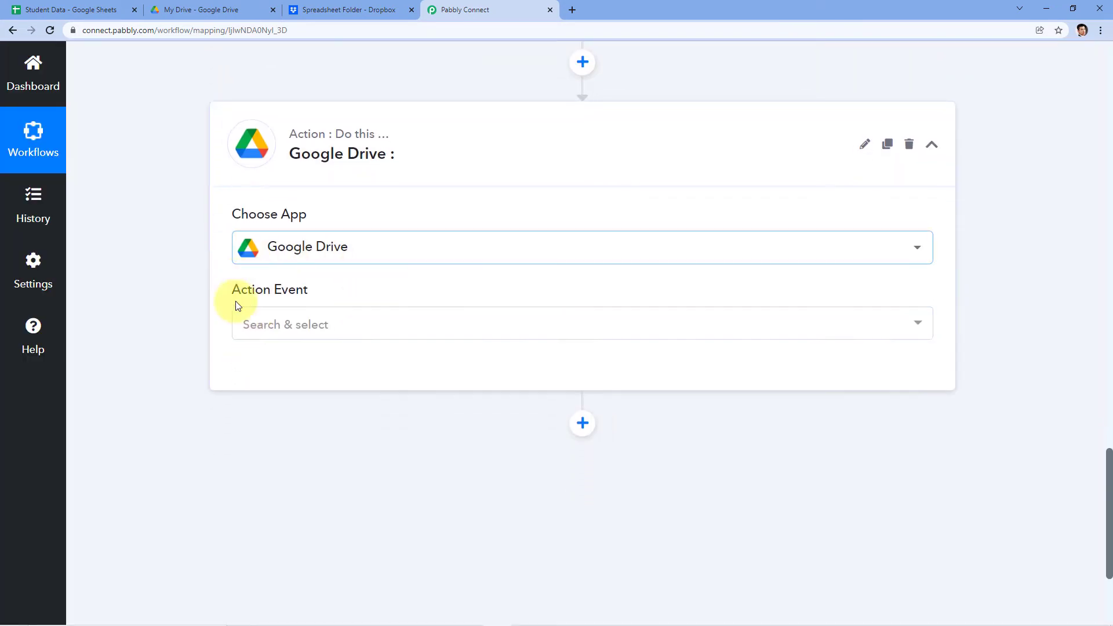
pyautogui.click(361, 324)
pyautogui.scroll(-3, 406, 266)
pyautogui.scroll(-2, 395, 287)
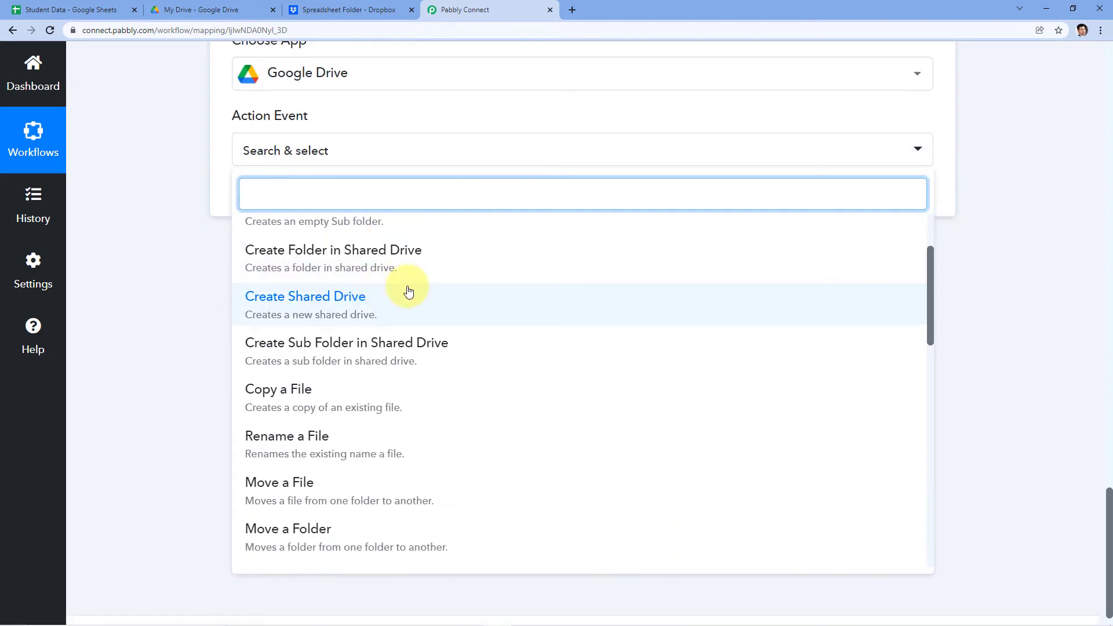
pyautogui.scroll(-7, 408, 291)
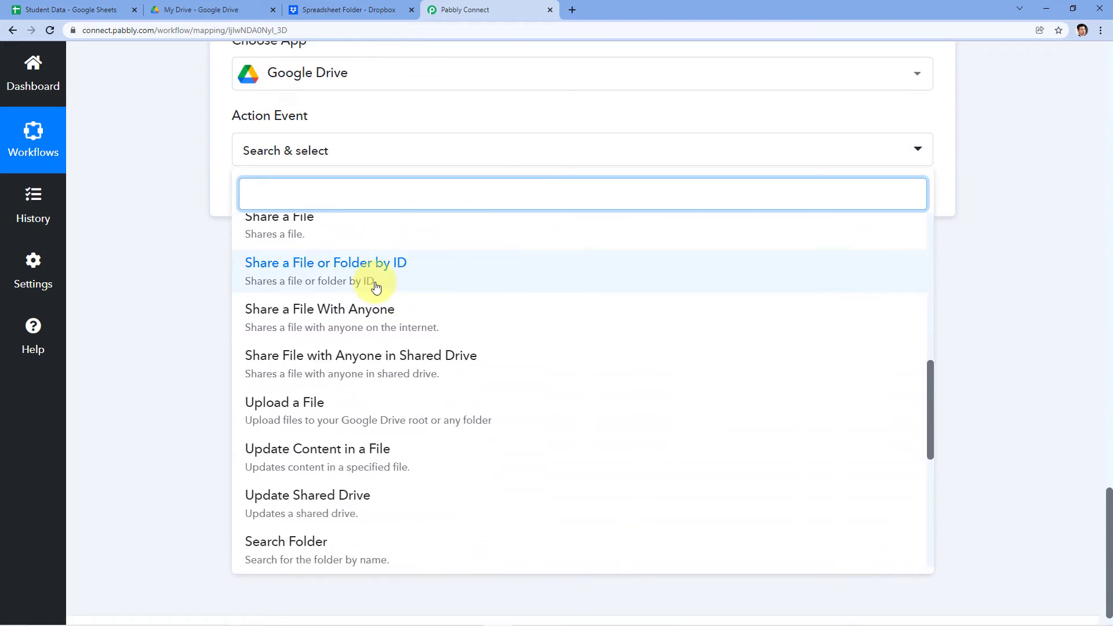
pyautogui.click(372, 321)
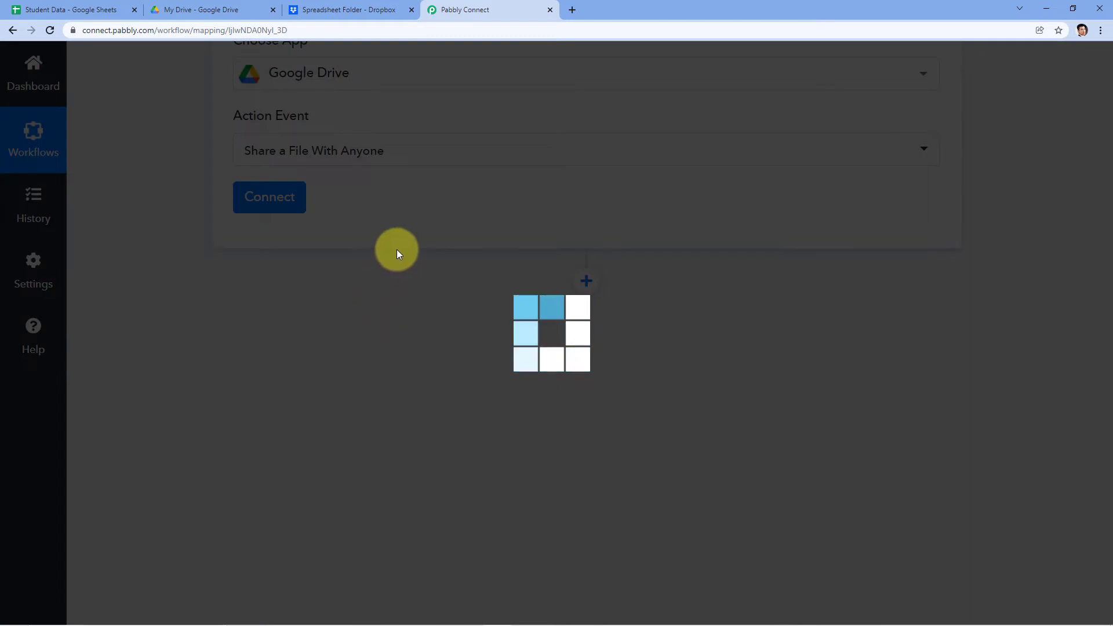
pyautogui.scroll(2, 442, 277)
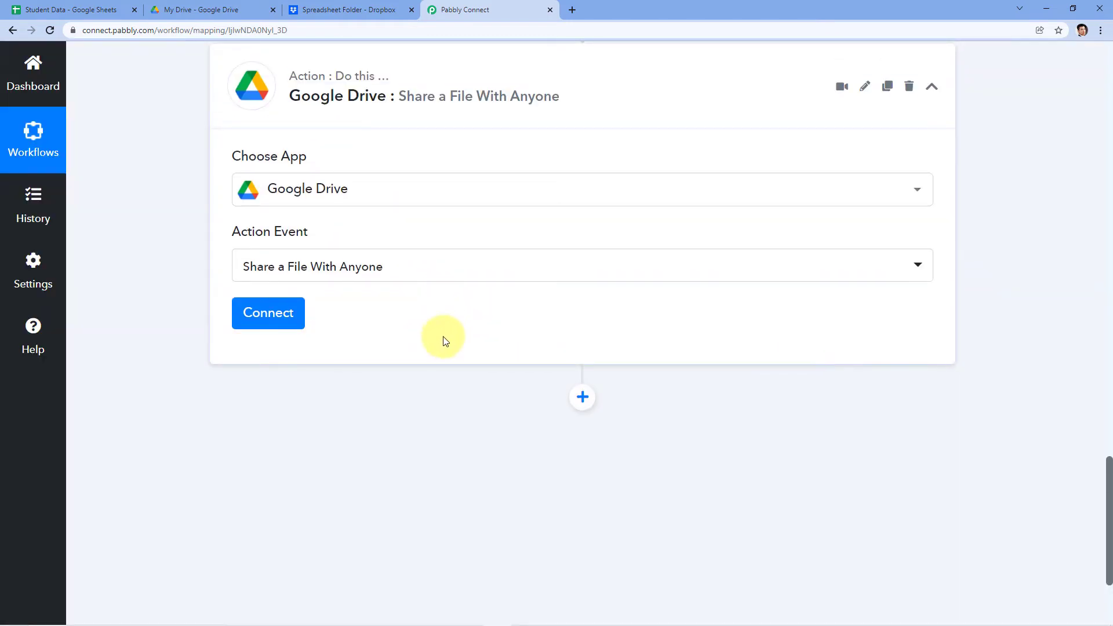
pyautogui.click(253, 317)
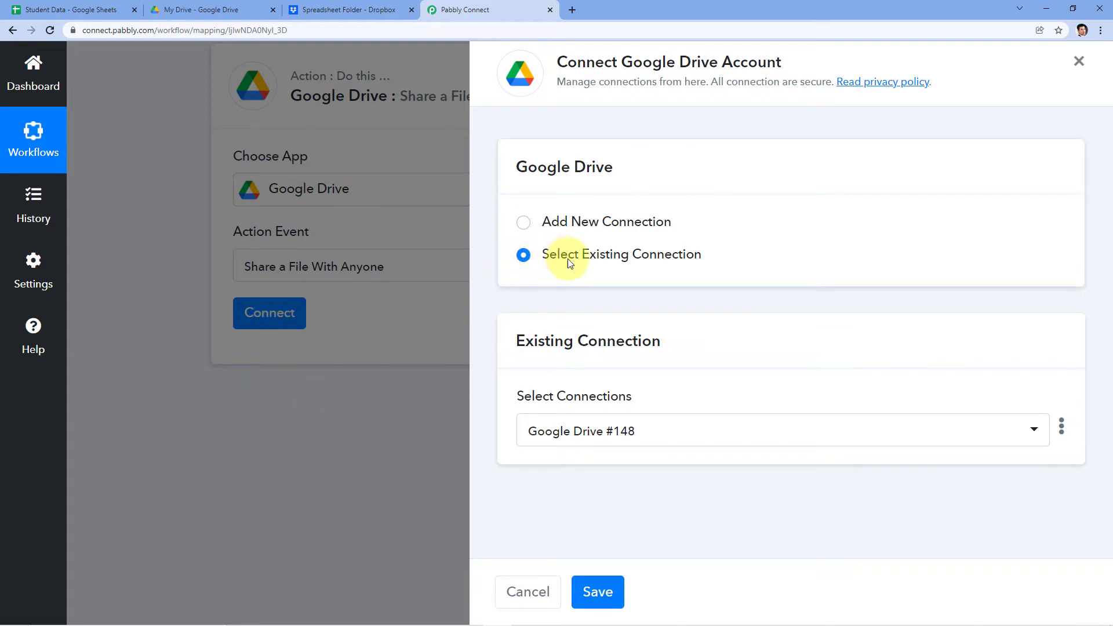
# Save the existing Google Drive #148 connection for the share action and browse the files offered for File ID
pyautogui.click(596, 584)
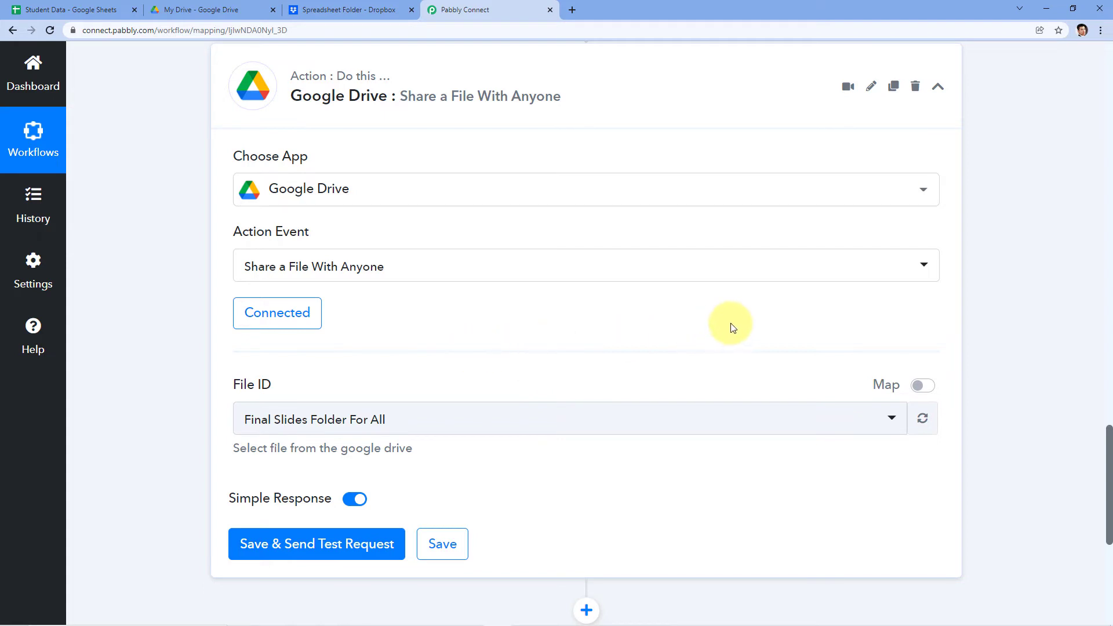
pyautogui.scroll(-1, 513, 324)
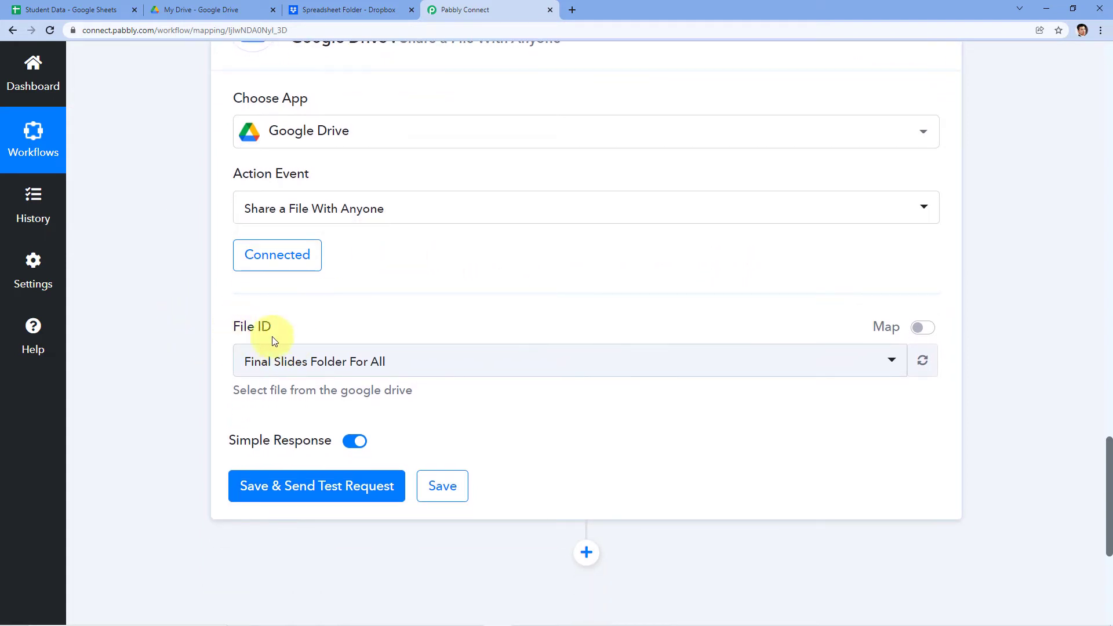
pyautogui.click(594, 367)
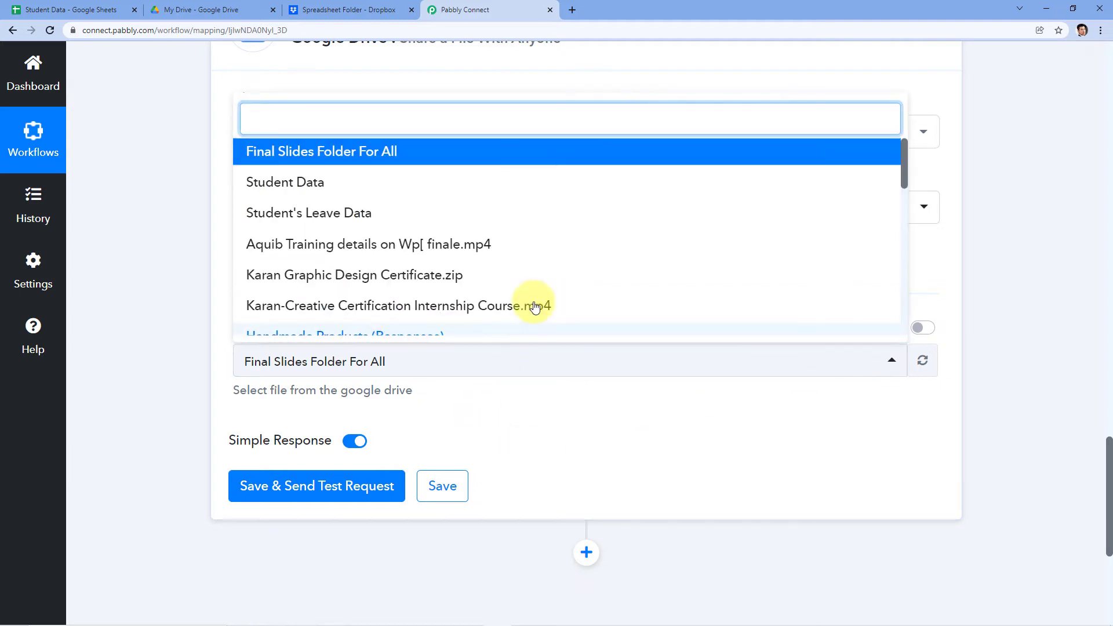
pyautogui.scroll(-6, 535, 308)
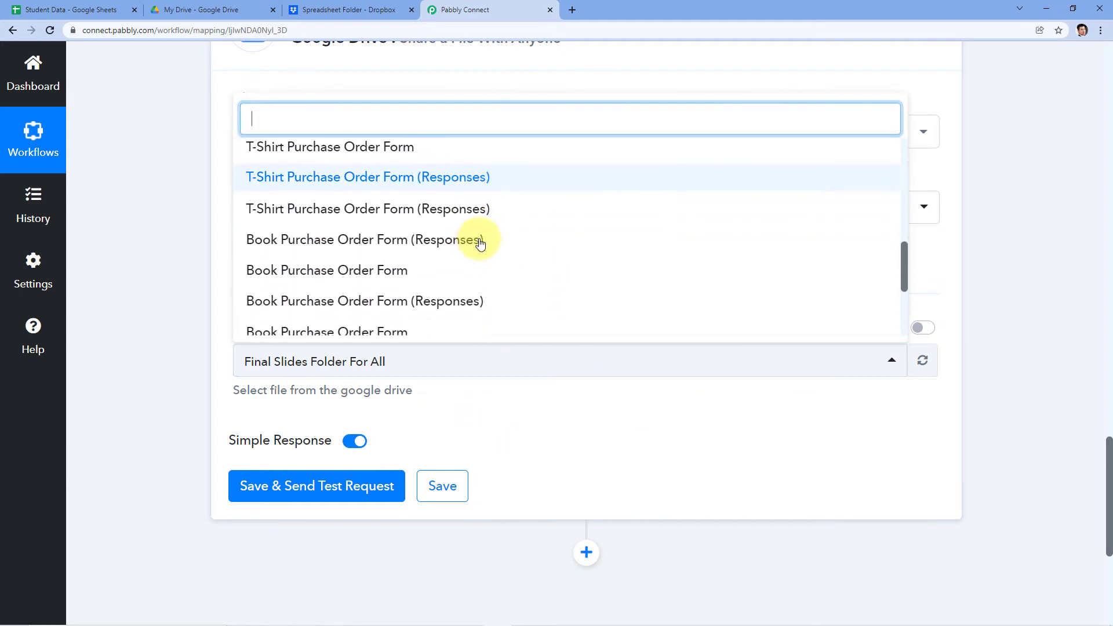
pyautogui.scroll(-3, 521, 261)
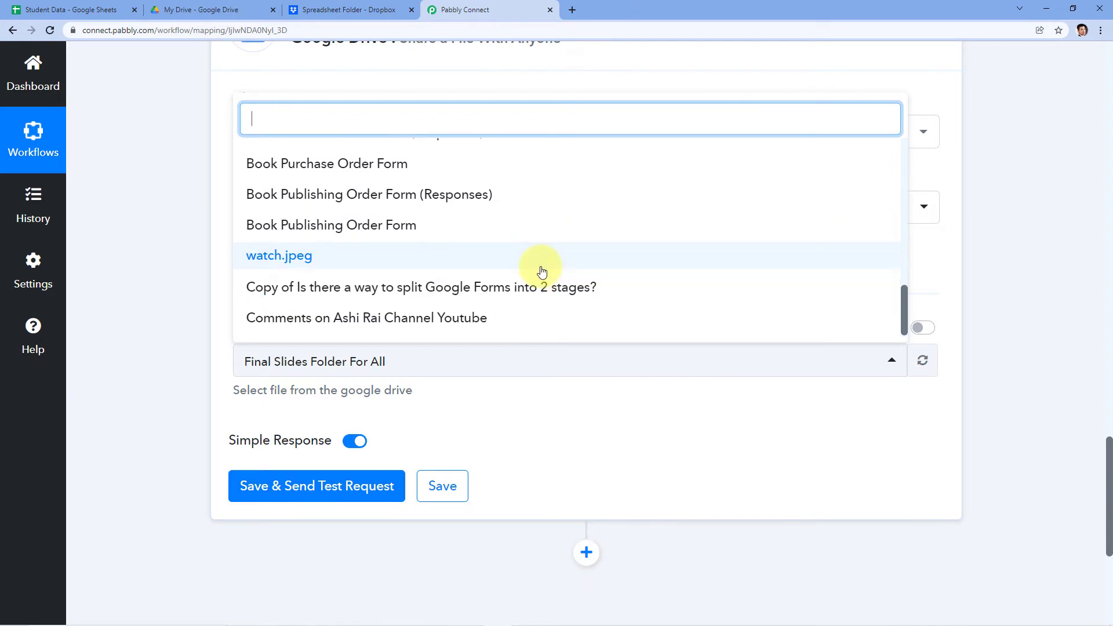
pyautogui.scroll(10, 542, 273)
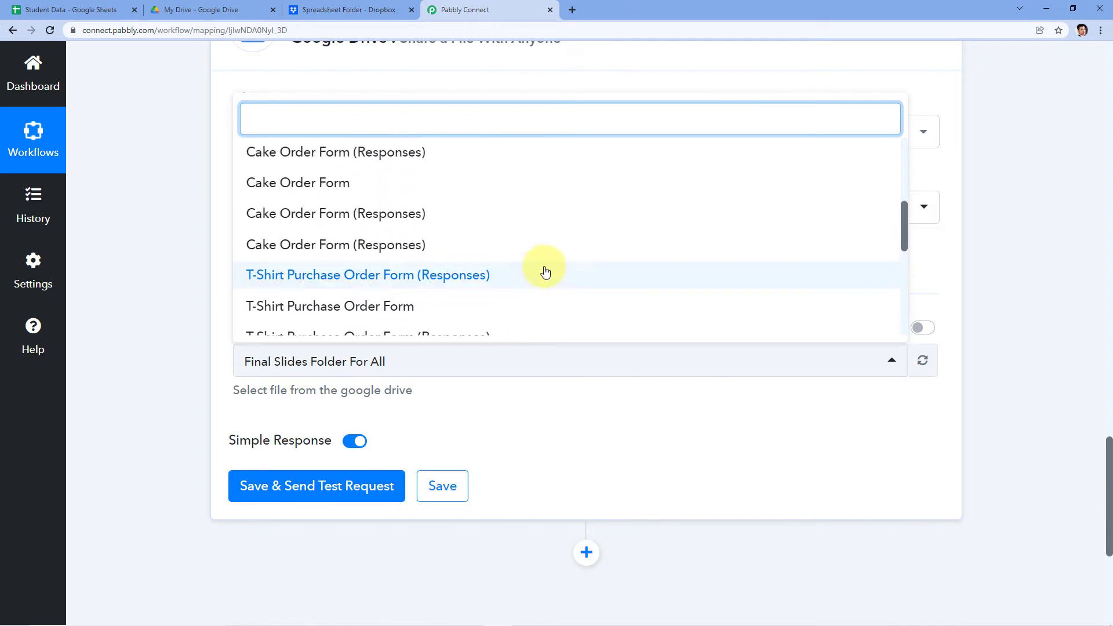
pyautogui.click(920, 278)
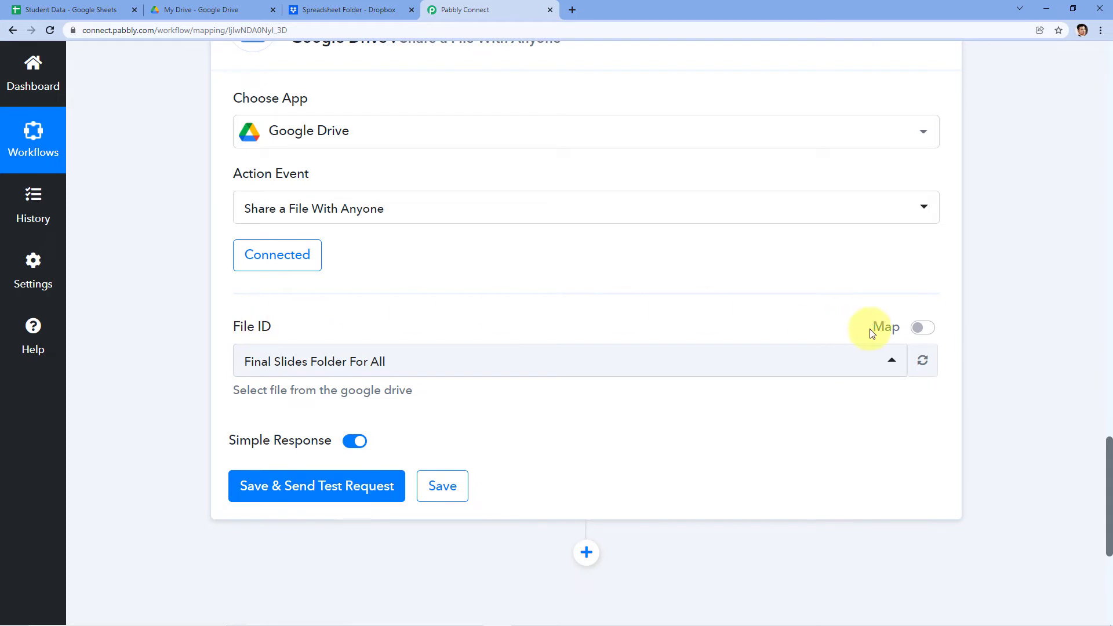
# Enable mapping for the File ID of the share action and clear its preset value
pyautogui.click(921, 328)
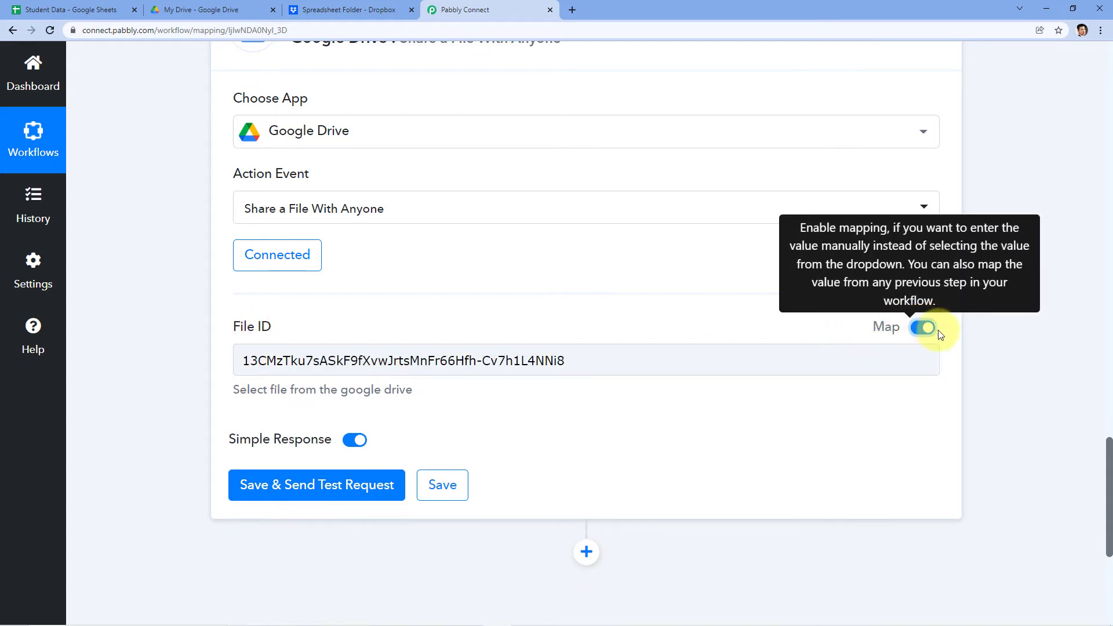
pyautogui.moveTo(684, 360); pyautogui.dragTo(233, 375)
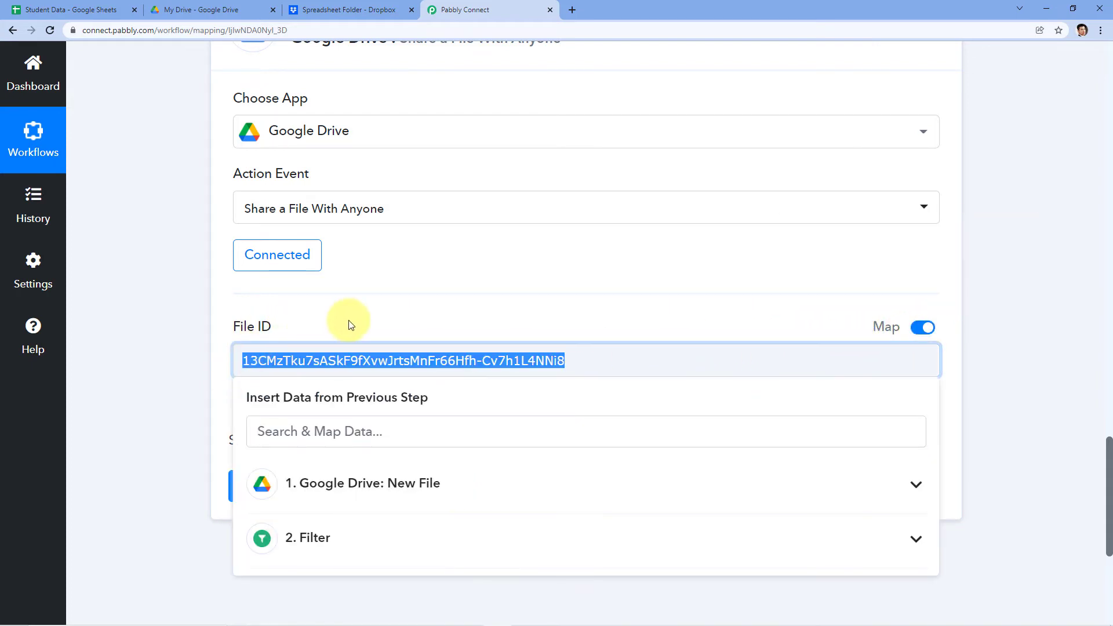
pyautogui.press('BackSpace')
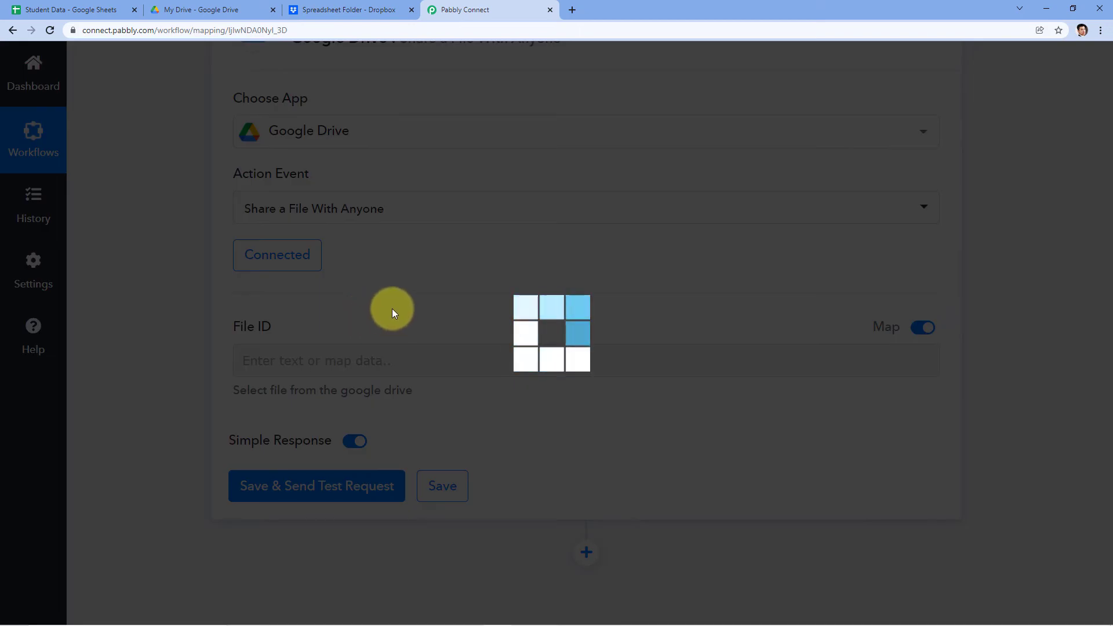
# Examine the full file Id of the Student Data spreadsheet in the trigger response
pyautogui.scroll(15, 397, 316)
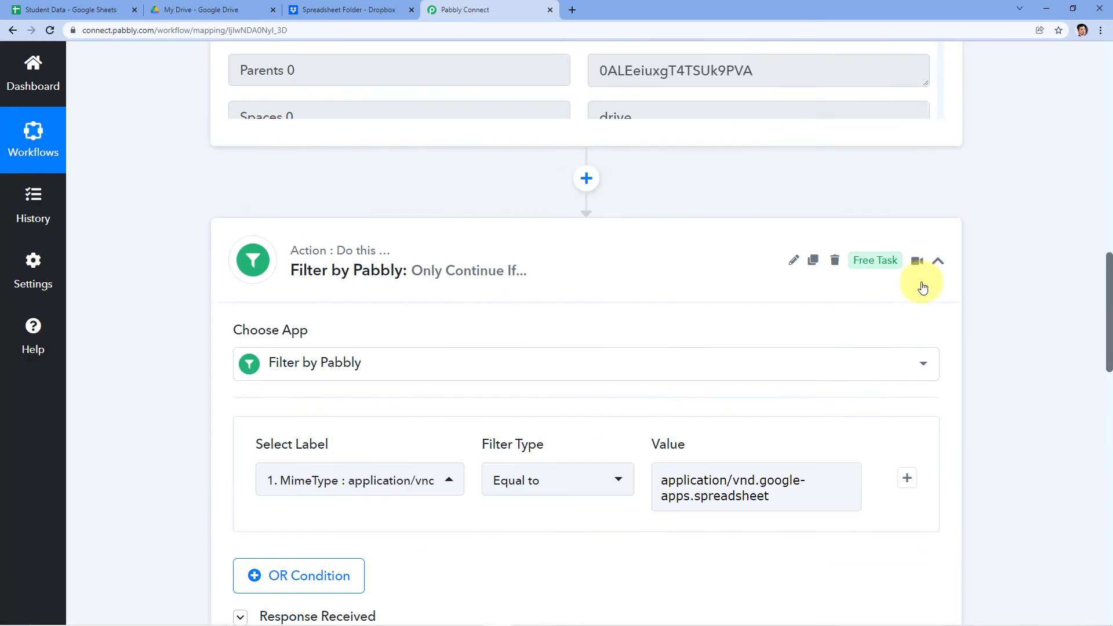
pyautogui.scroll(-2, 736, 226)
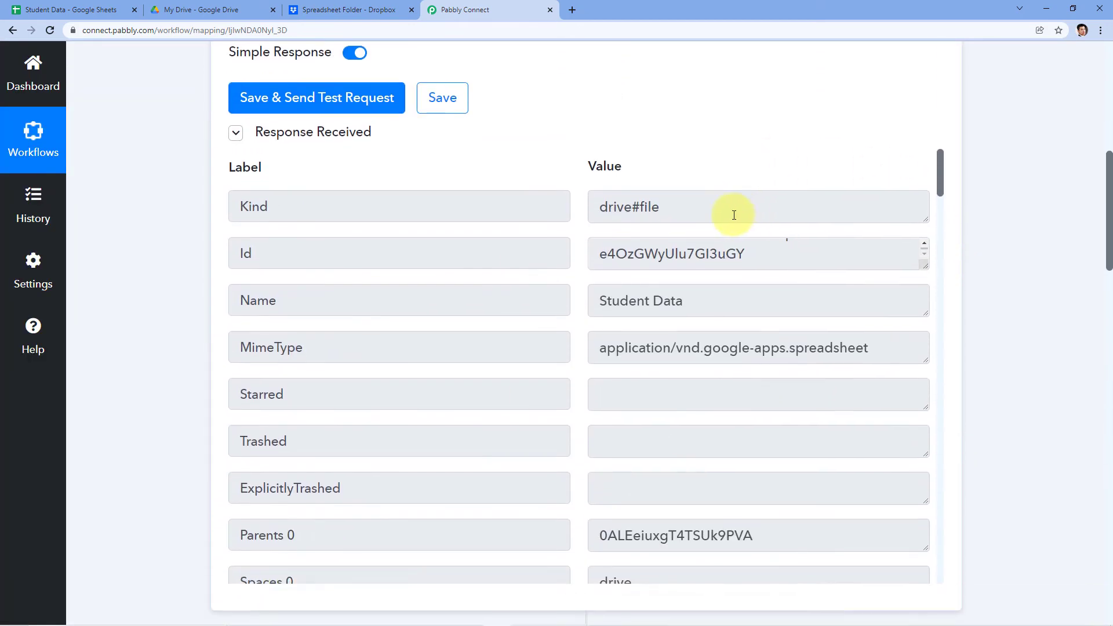
pyautogui.scroll(1, 777, 260)
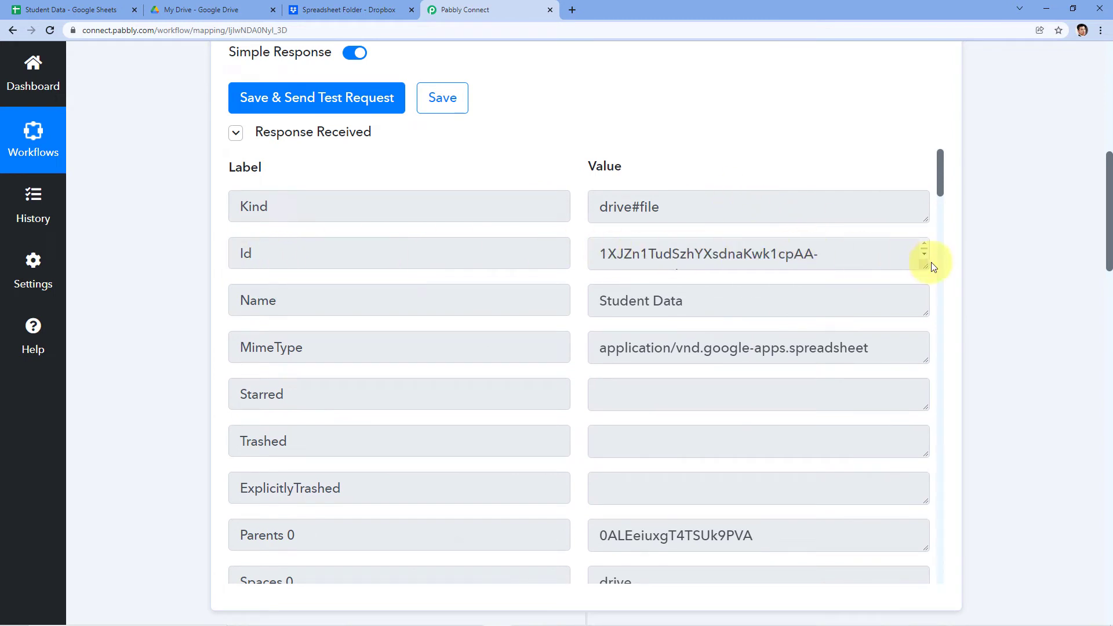
pyautogui.moveTo(925, 267); pyautogui.dragTo(926, 288)
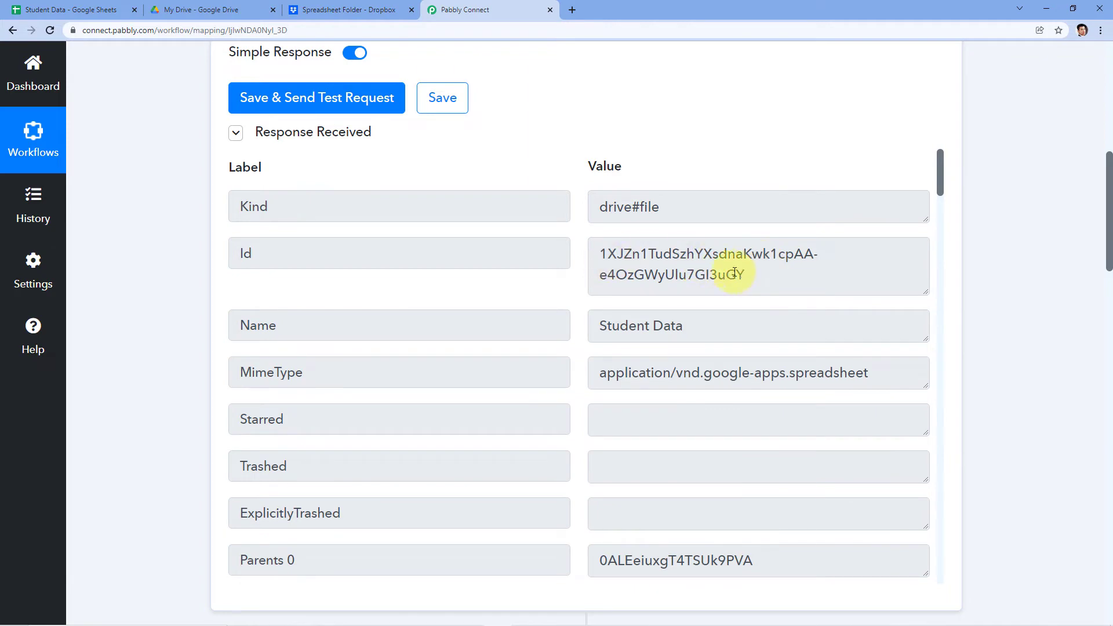
pyautogui.moveTo(735, 273); pyautogui.dragTo(571, 226)
pyautogui.click(571, 226)
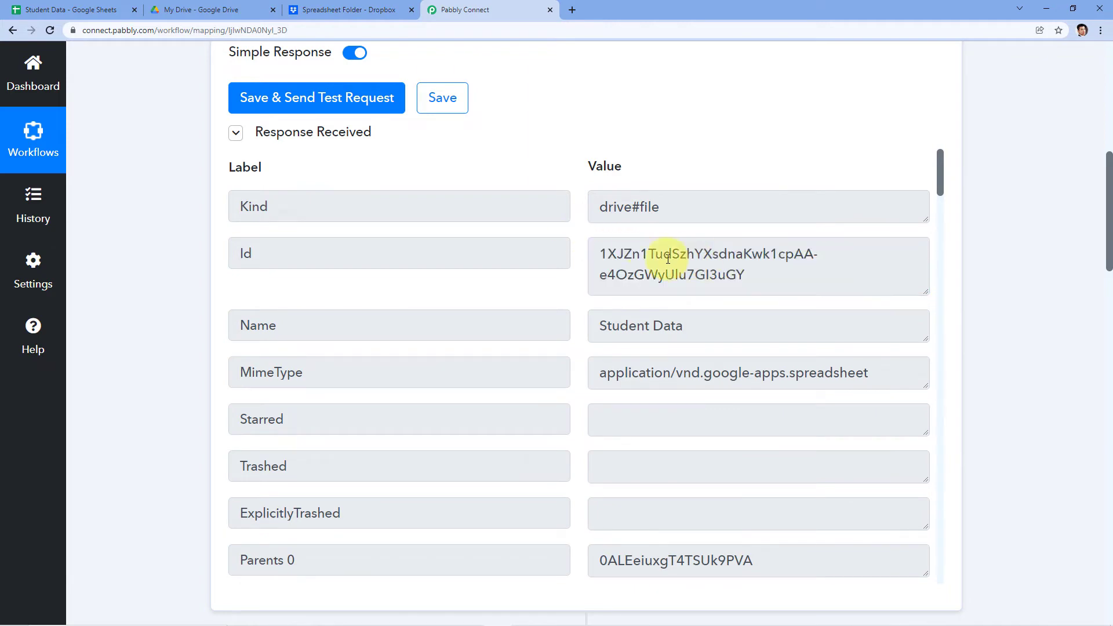
# Map the share action's File ID to the Id from the Google Drive: New File step
pyautogui.scroll(-20, 980, 266)
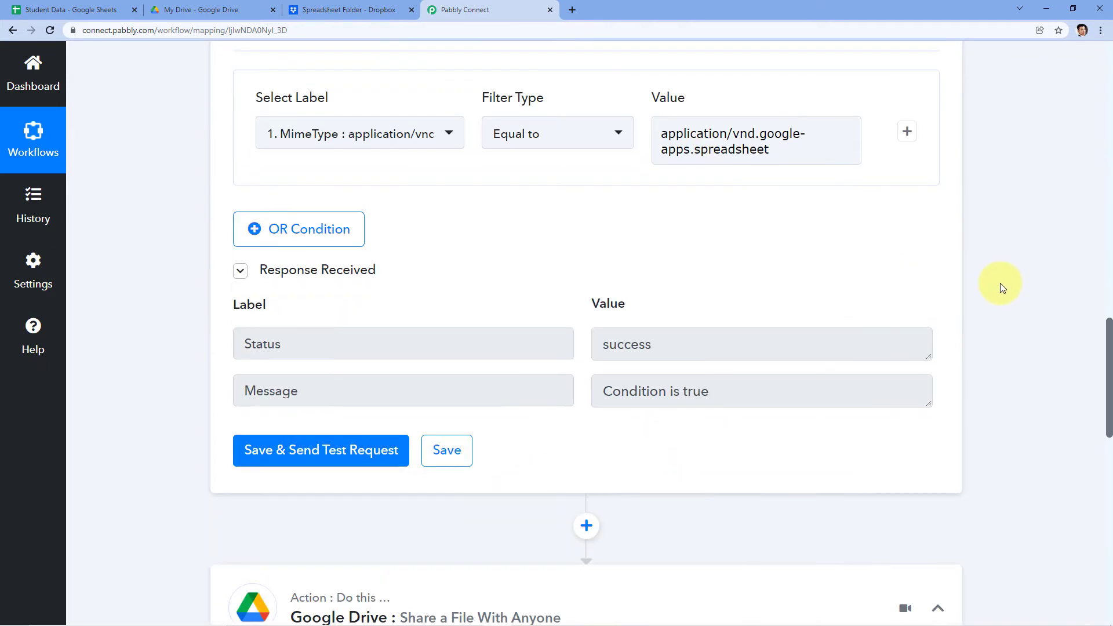
pyautogui.scroll(-3, 276, 333)
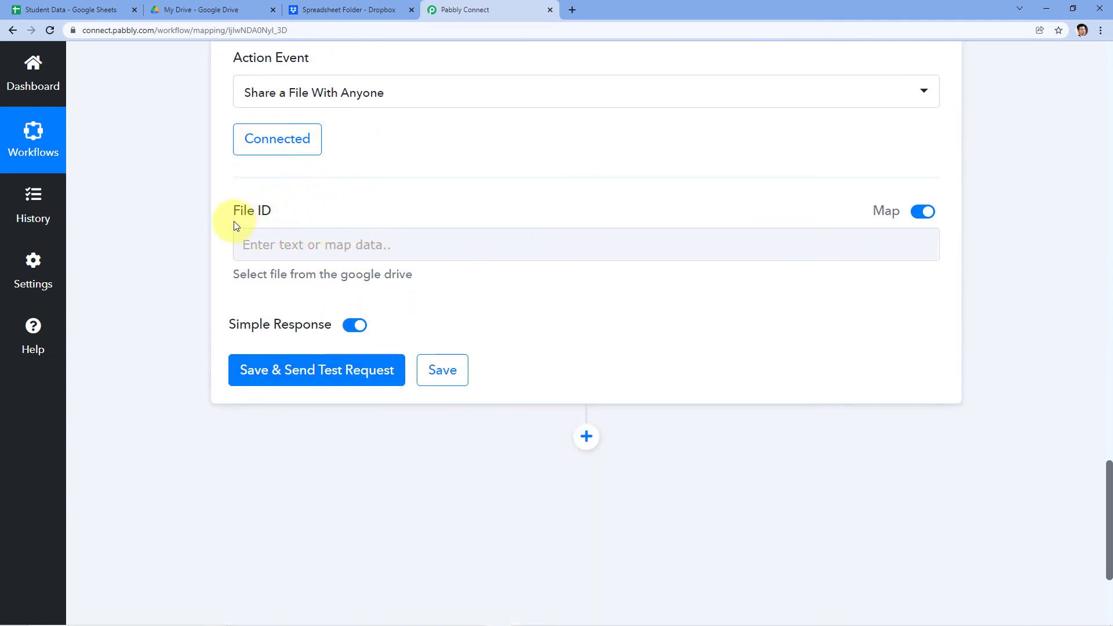
pyautogui.click(296, 244)
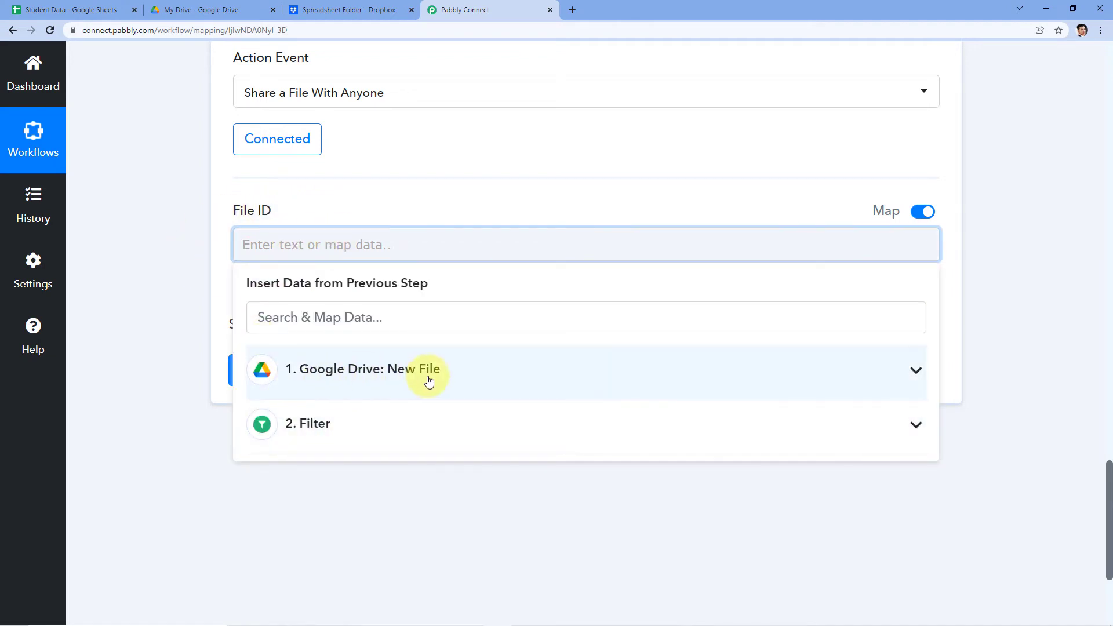
pyautogui.click(429, 381)
pyautogui.scroll(-2, 273, 293)
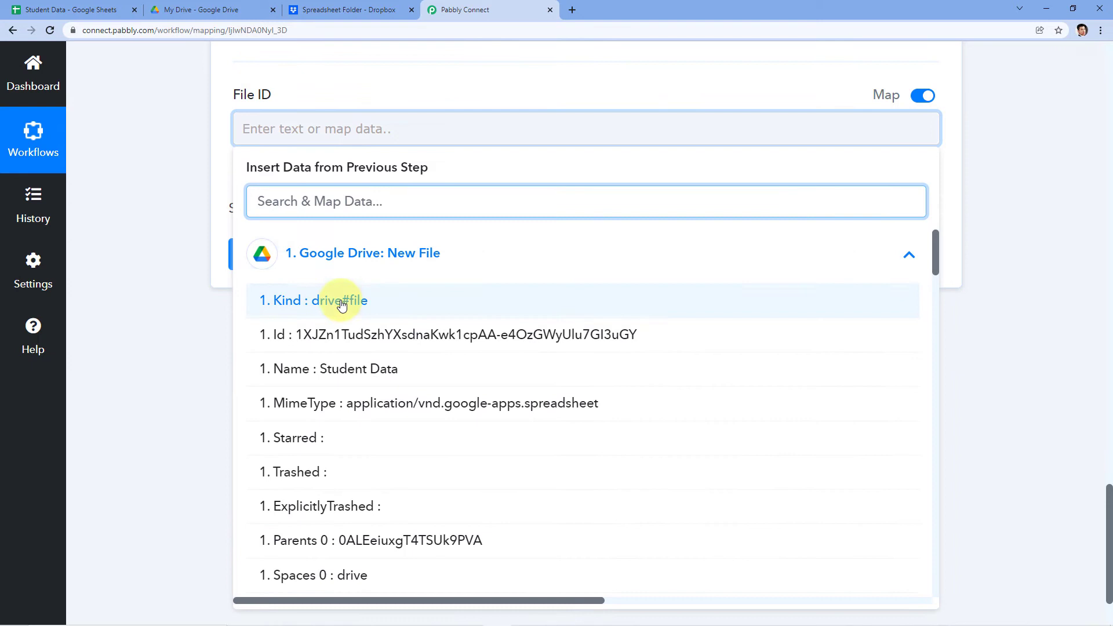
pyautogui.click(322, 336)
pyautogui.click(212, 175)
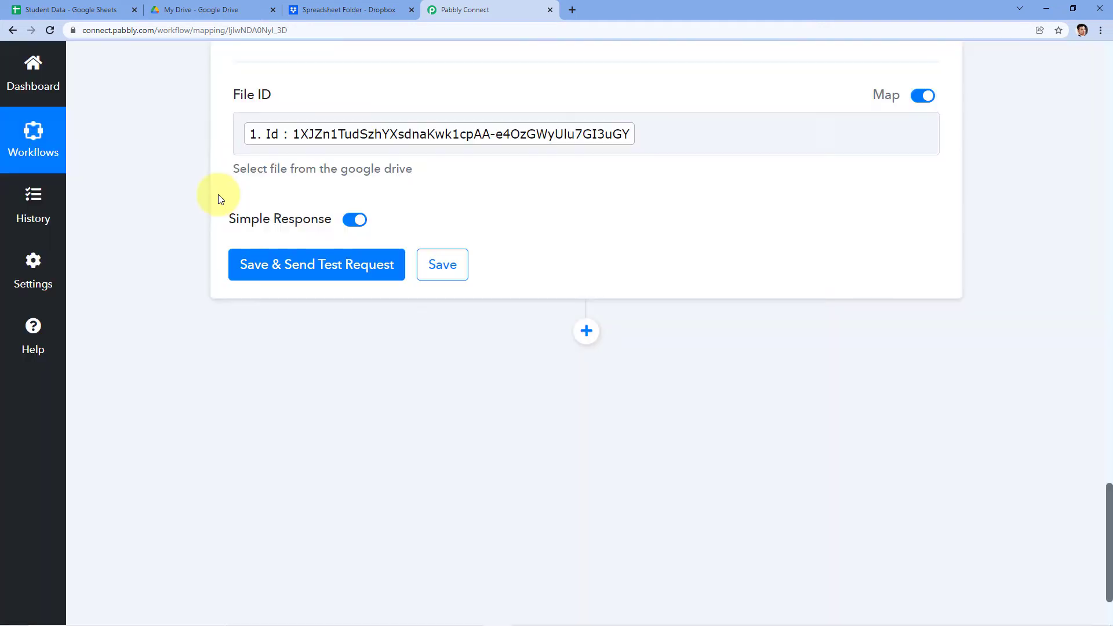
# Save and send a test request for the share action and review the response received
pyautogui.scroll(2, 220, 192)
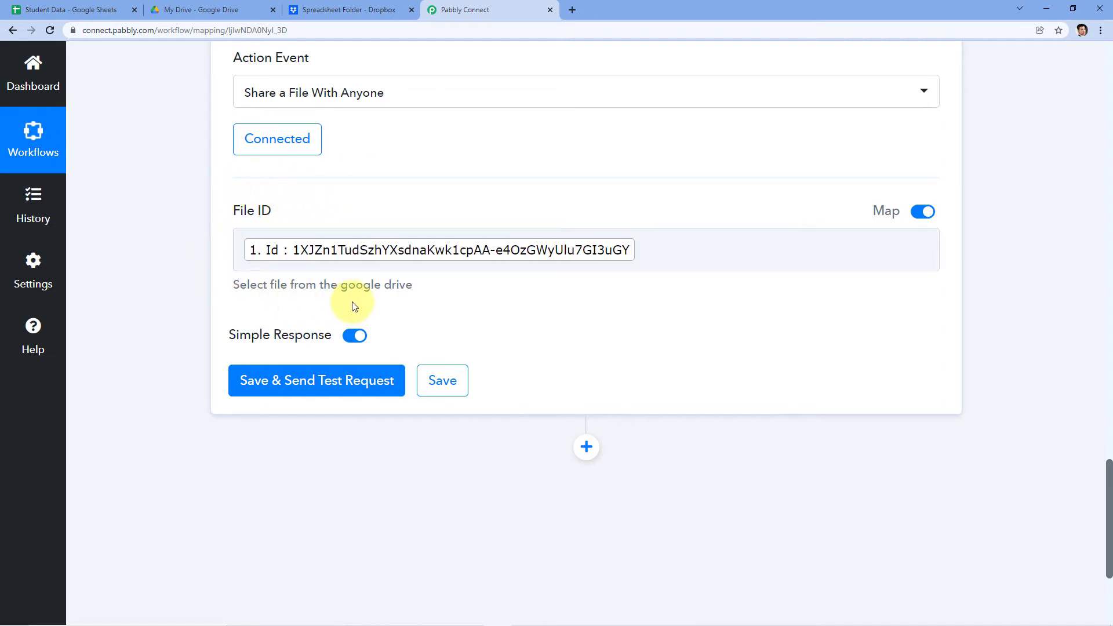
pyautogui.click(321, 381)
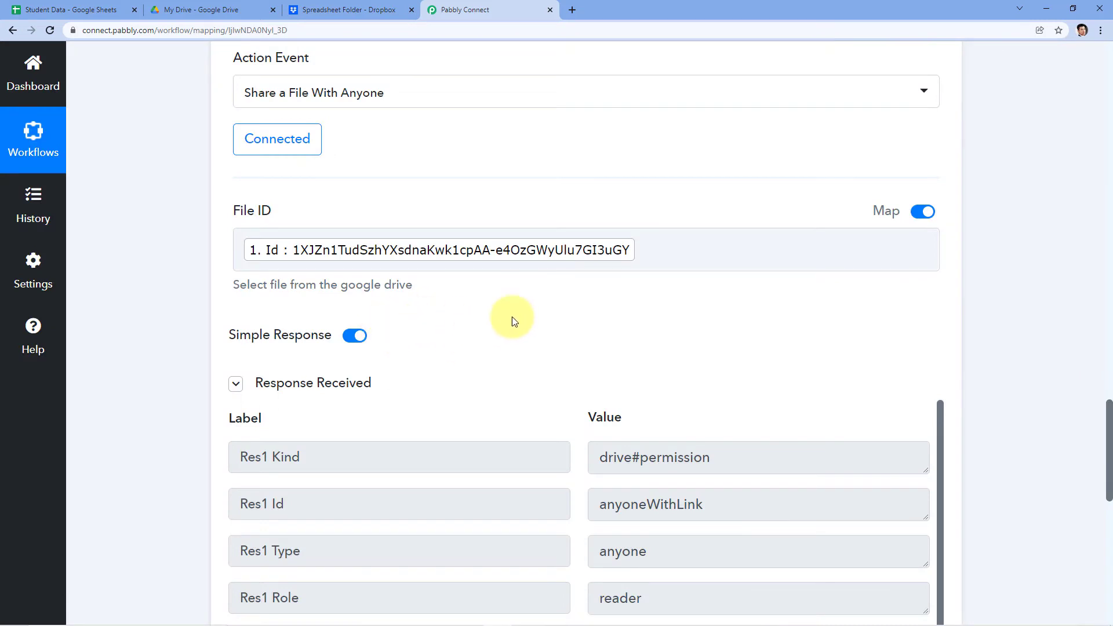
pyautogui.scroll(-2, 603, 302)
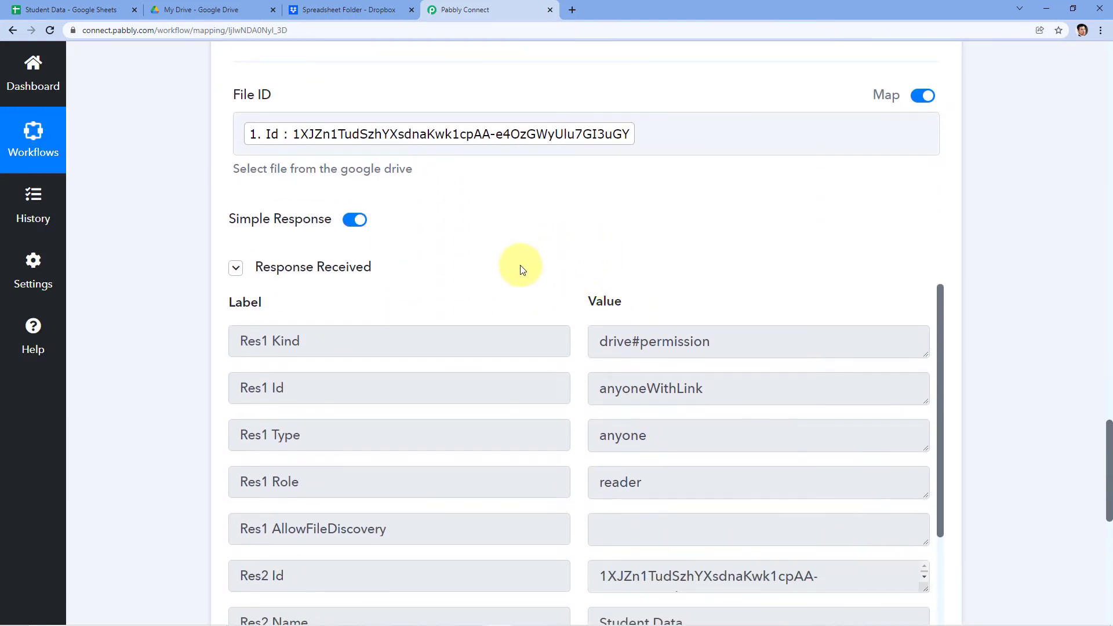
pyautogui.scroll(1, 519, 284)
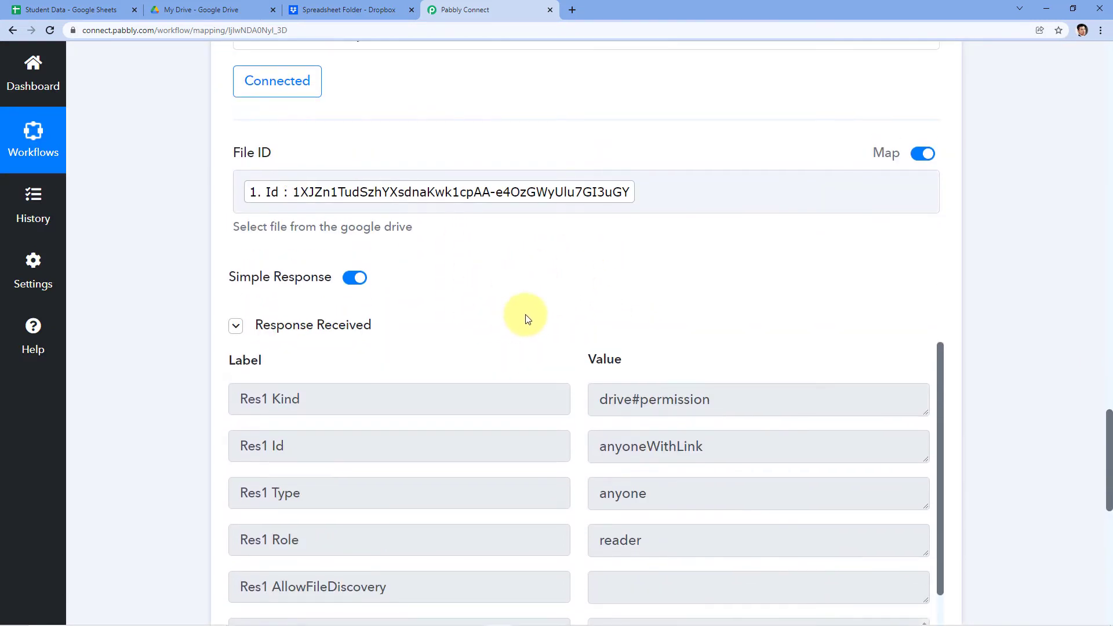
pyautogui.scroll(-1, 562, 293)
pyautogui.scroll(-1, 561, 290)
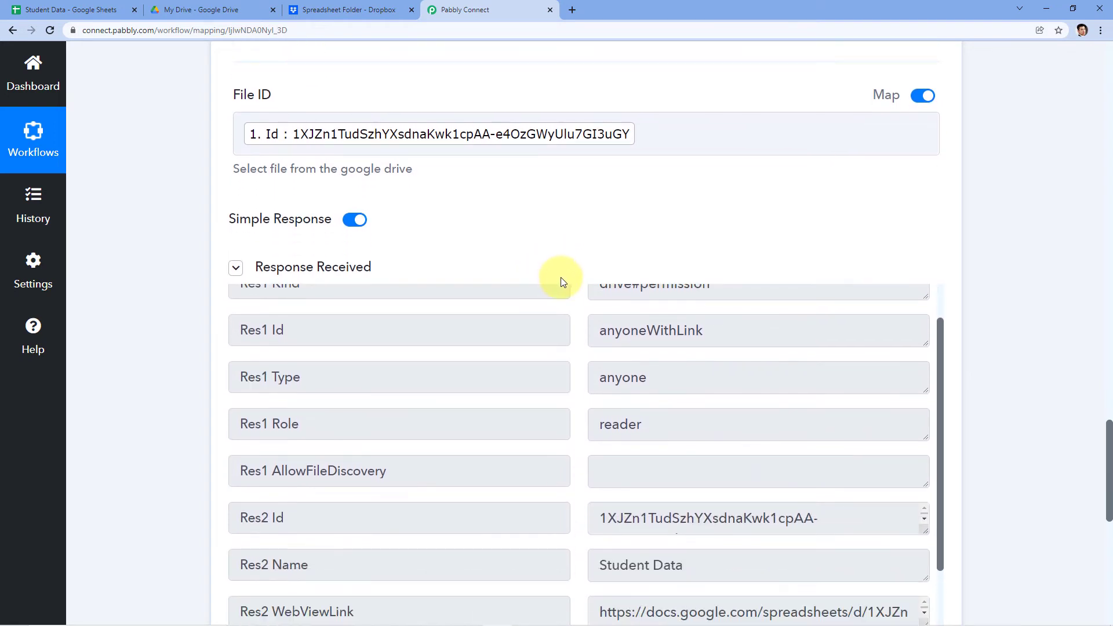
# Check the response's Res1 Id permission against the sharing status of the Student Data spreadsheet in Google Sheets, and return to Pabbly Connect
pyautogui.moveTo(599, 331); pyautogui.dragTo(731, 330)
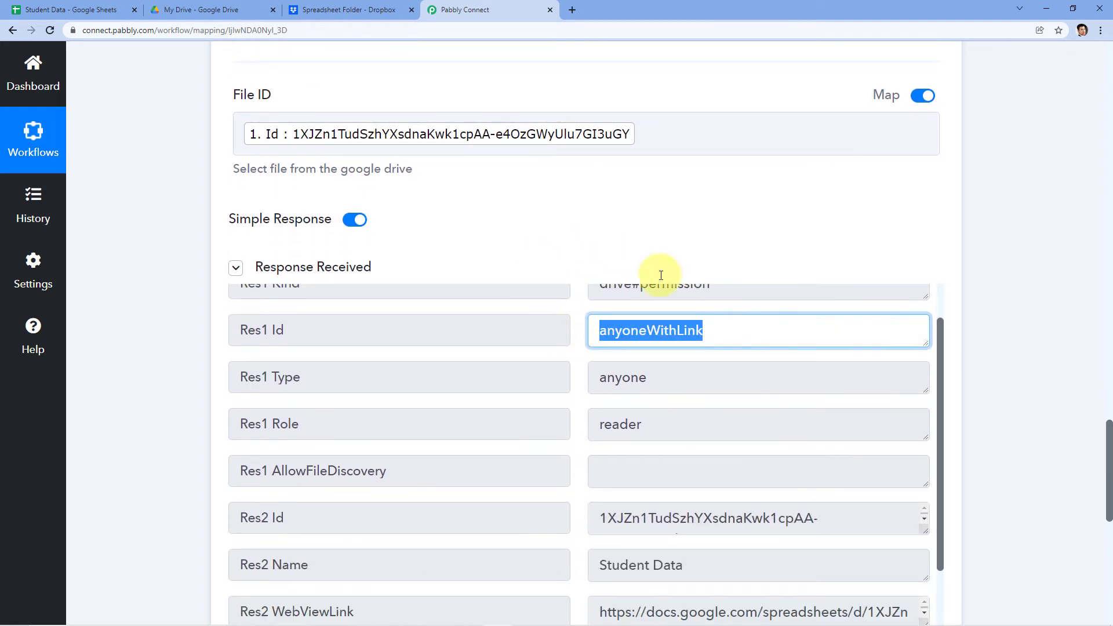
pyautogui.click(618, 243)
pyautogui.click(60, 6)
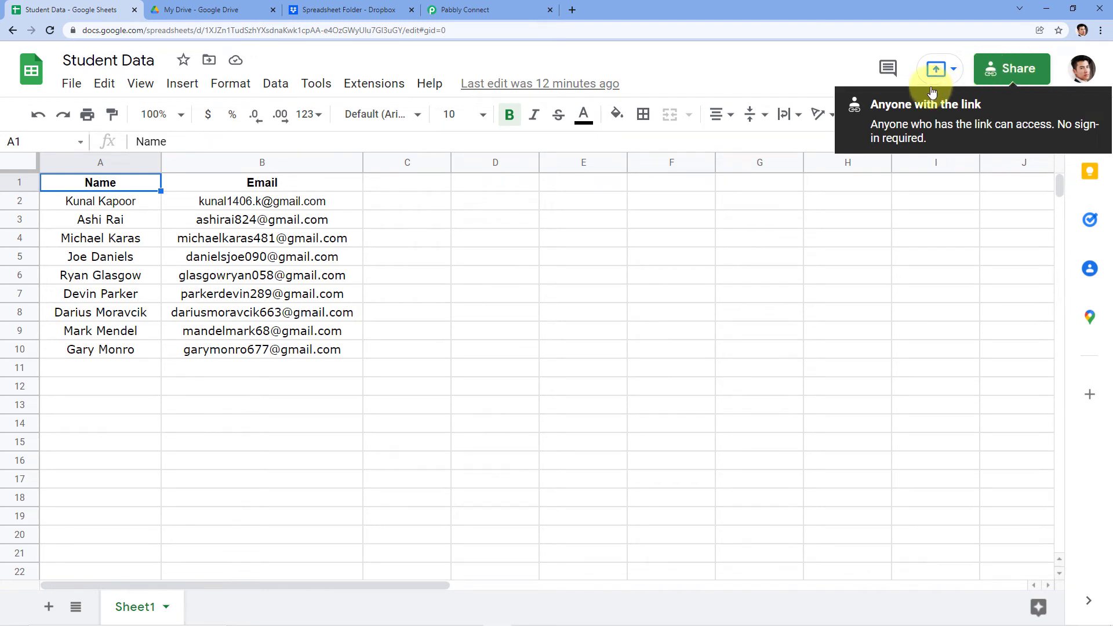
pyautogui.click(489, 10)
# Expand the xlsx export link (Application/vnd.openxmlformats) in the share action's response and copy its full URL
pyautogui.scroll(-8, 574, 243)
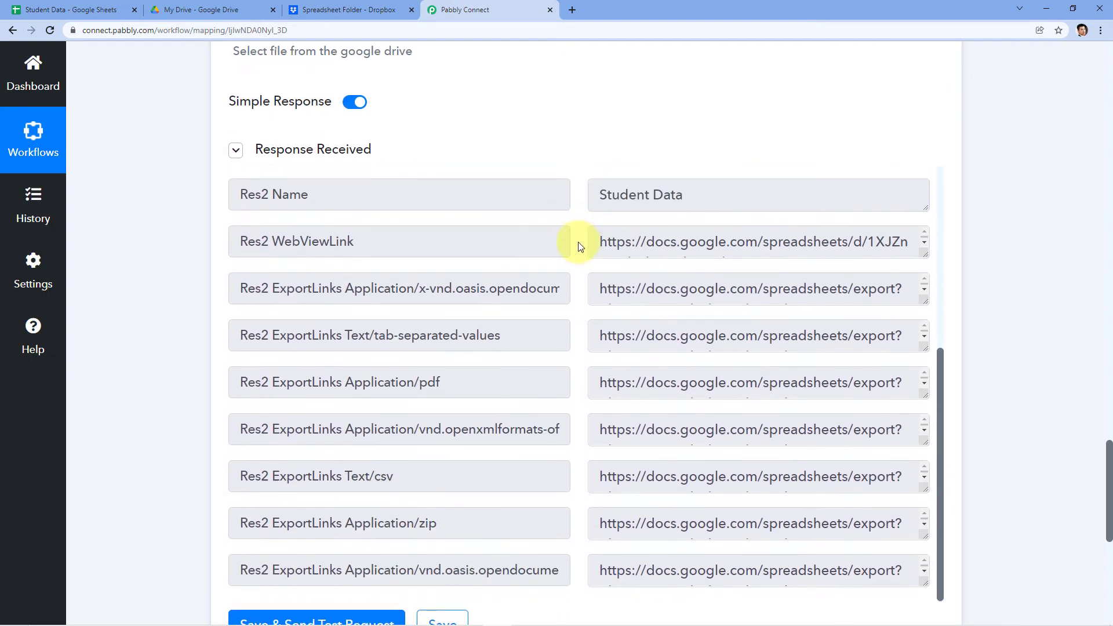
pyautogui.scroll(-3, 576, 241)
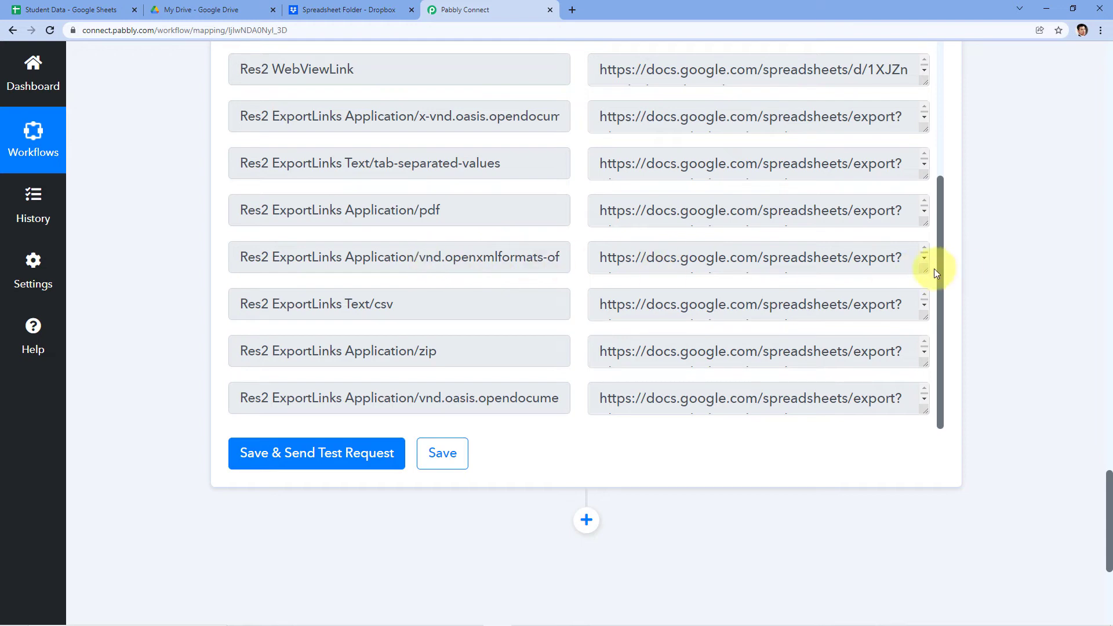
pyautogui.moveTo(925, 271); pyautogui.dragTo(938, 329)
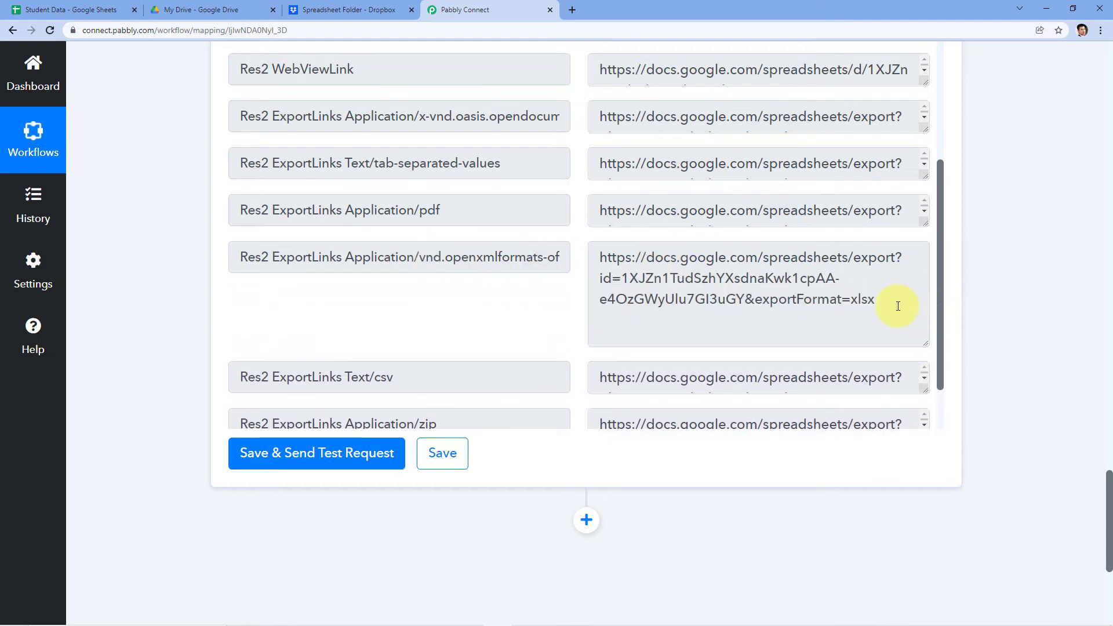
pyautogui.moveTo(880, 300); pyautogui.dragTo(597, 257)
pyautogui.rightClick(712, 273)
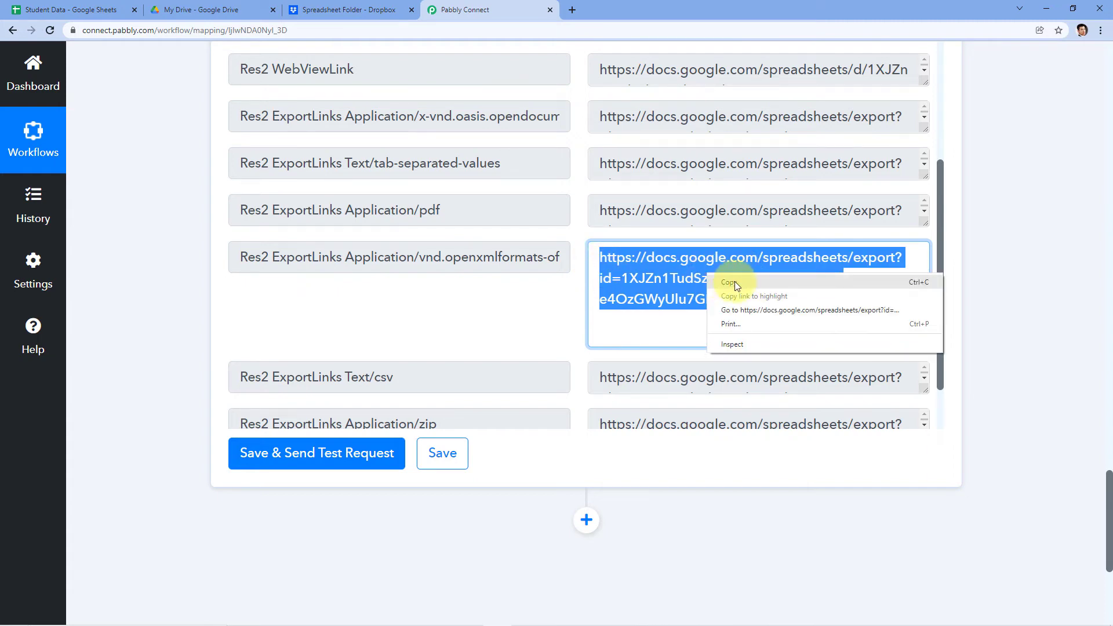
pyautogui.click(737, 281)
# Open the copied export link in a new browser tab to download the xlsx file, and look at the original Student Data spreadsheet for reference
pyautogui.click(571, 11)
pyautogui.hotkey('ctrl', 'v')
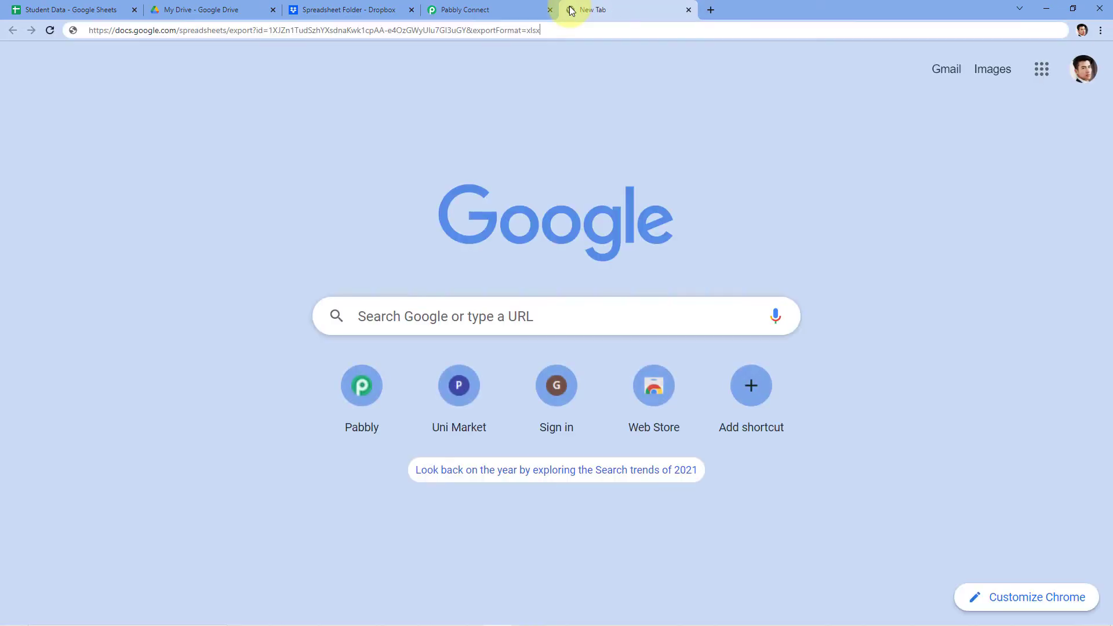
pyautogui.press('Return')
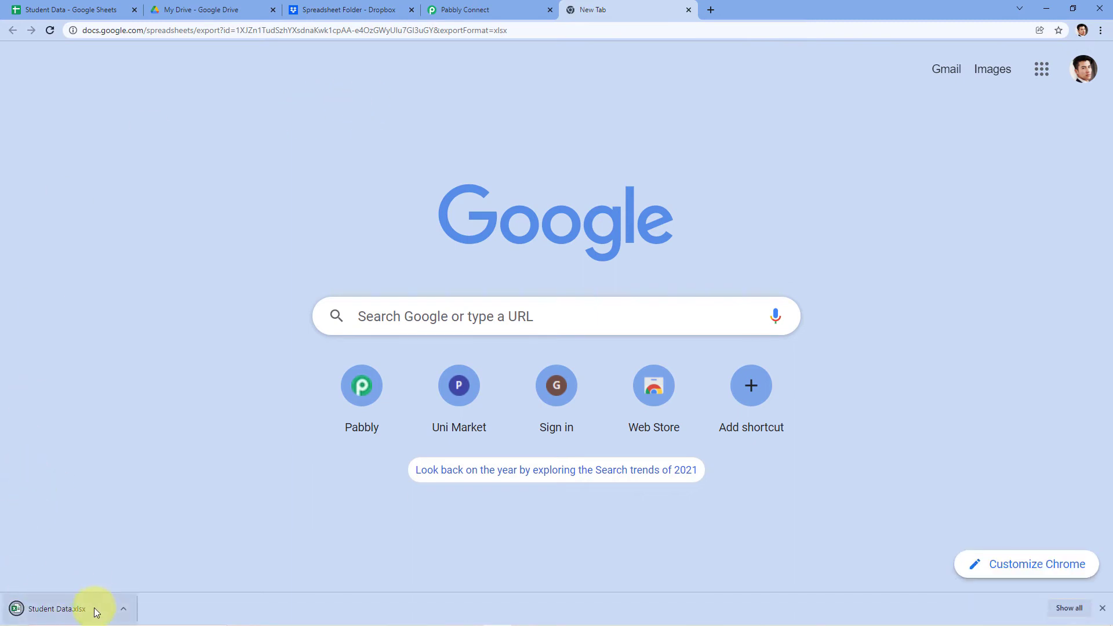
pyautogui.click(73, 9)
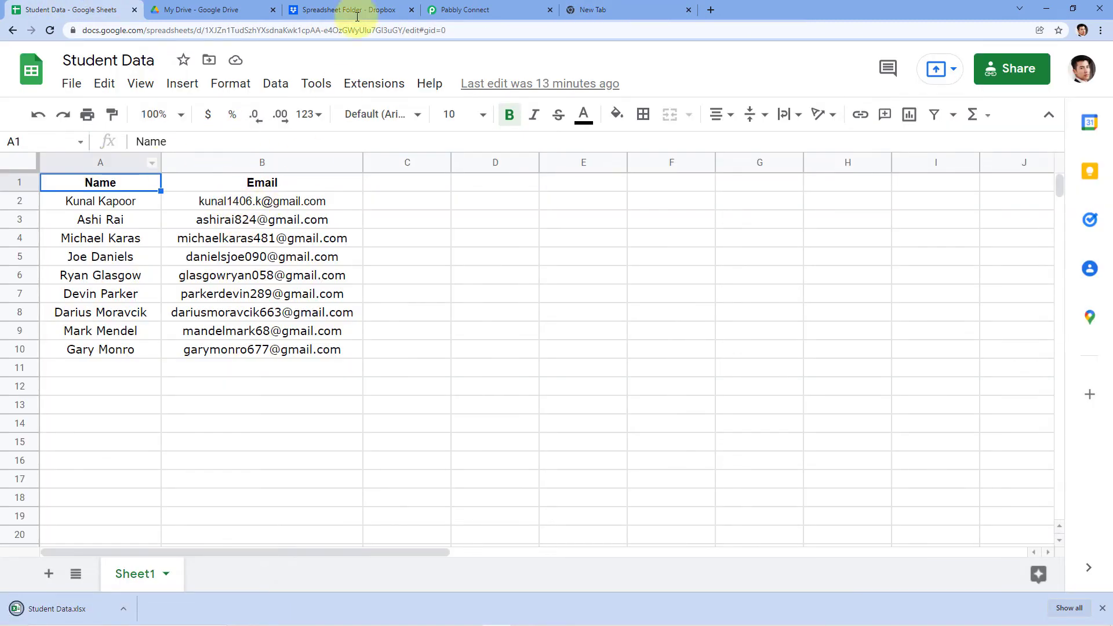
pyautogui.click(638, 10)
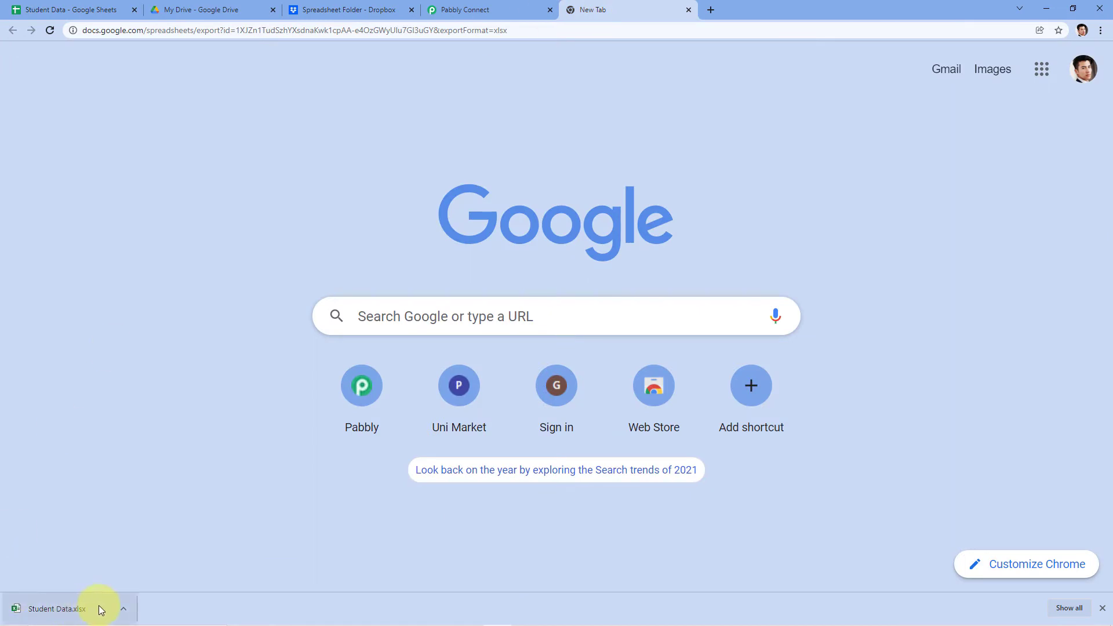
# Close the download tab and dismiss the download notice, look at the Student Data spreadsheet, and re-check the xlsx export link in Pabbly Connect
pyautogui.click(688, 10)
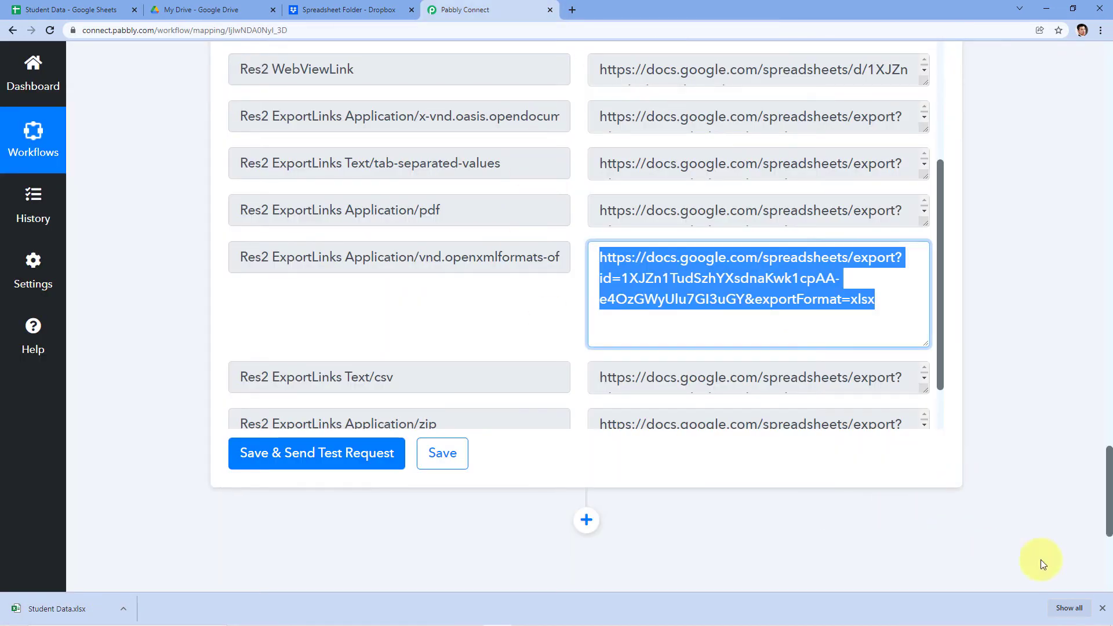
pyautogui.click(1103, 609)
pyautogui.click(276, 296)
pyautogui.click(38, 9)
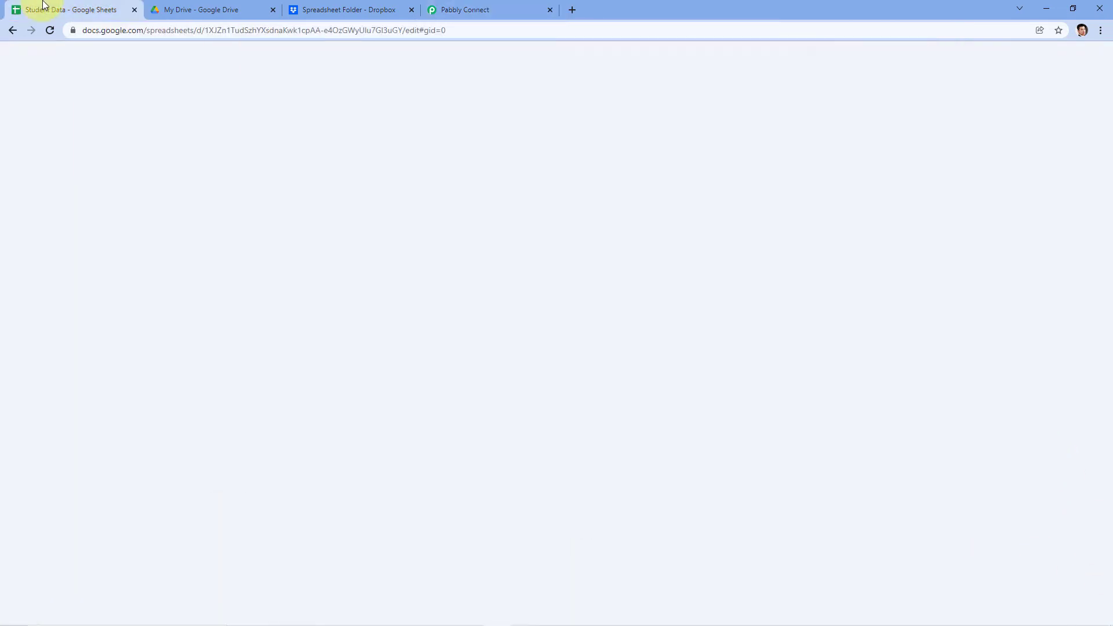
pyautogui.click(470, 9)
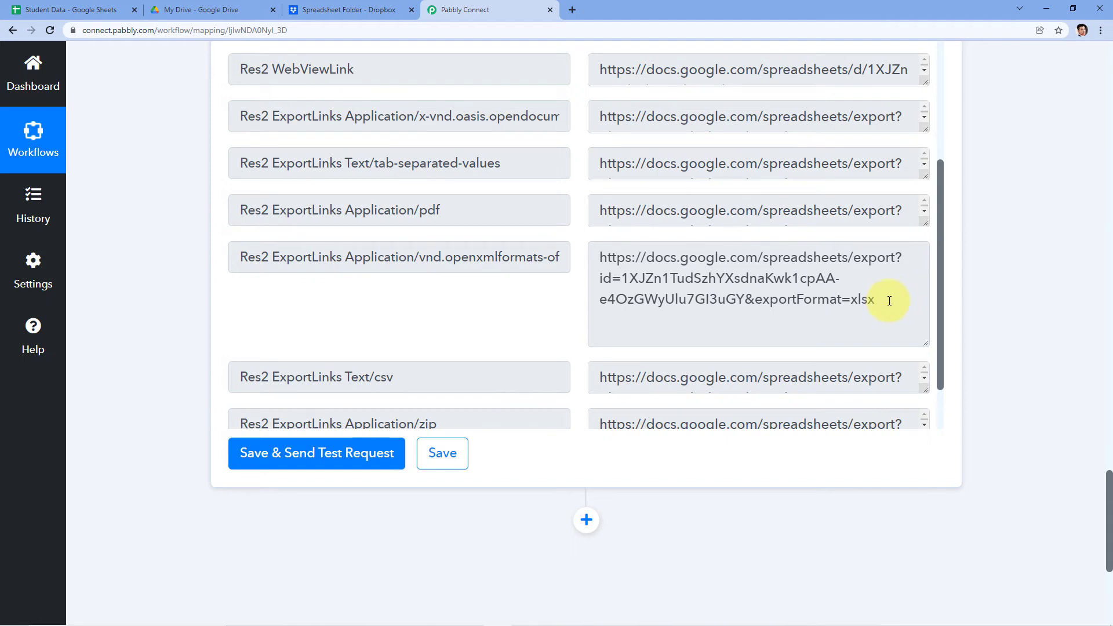
pyautogui.moveTo(889, 301); pyautogui.dragTo(591, 253)
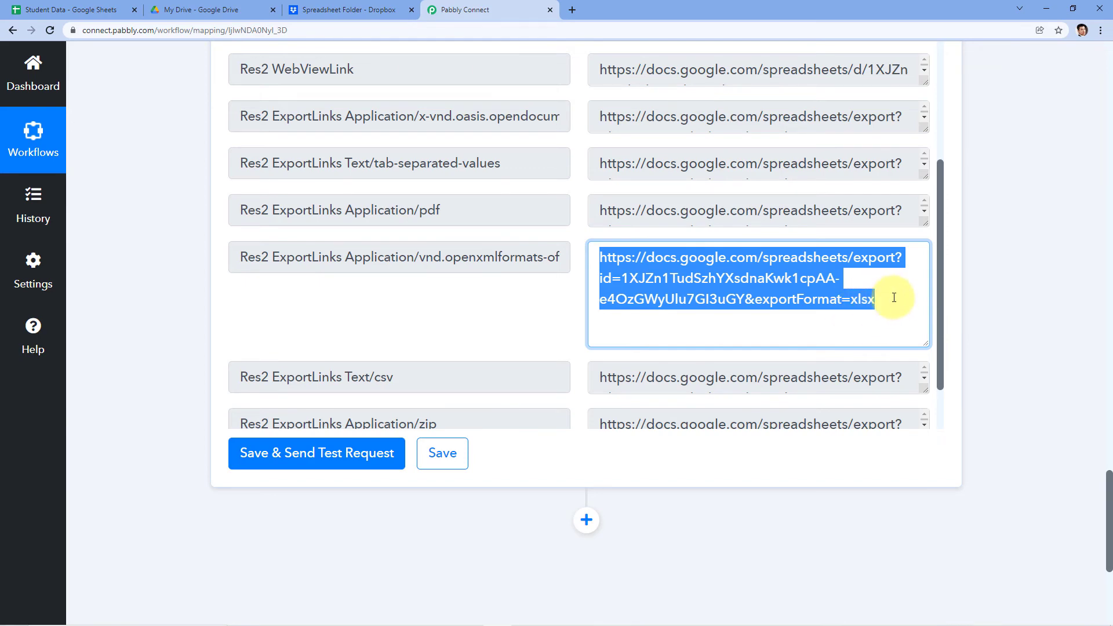
pyautogui.click(1000, 299)
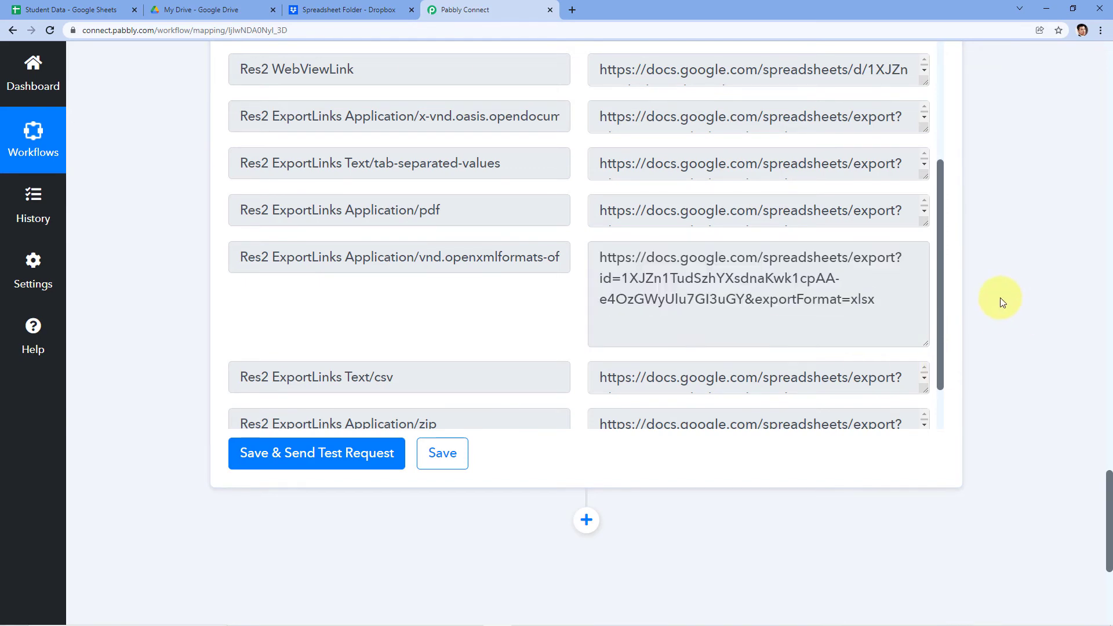
# Add an action after the share step, using Dropbox as the app and Upload File as the action event
pyautogui.scroll(-5, 1000, 298)
pyautogui.click(586, 230)
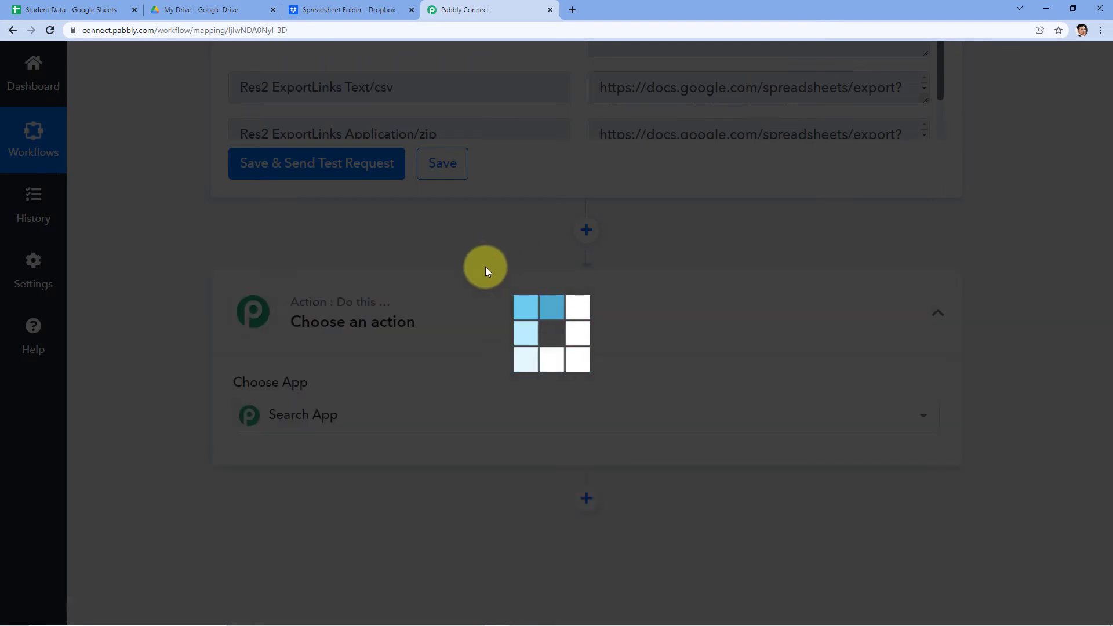
pyautogui.scroll(-3, 451, 275)
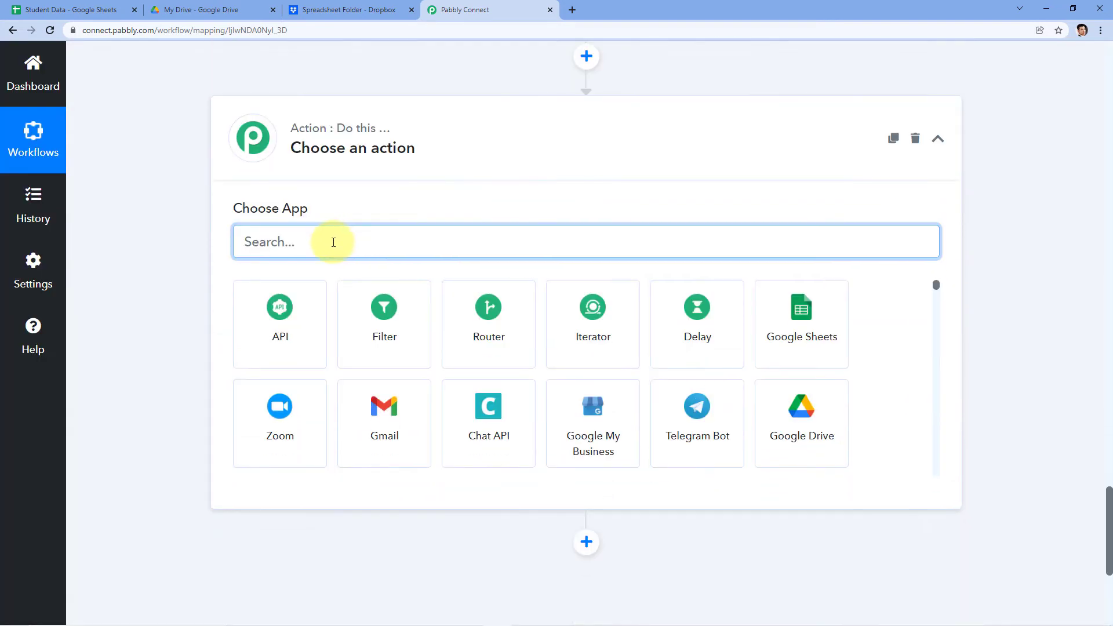
pyautogui.write('Dro[bo')
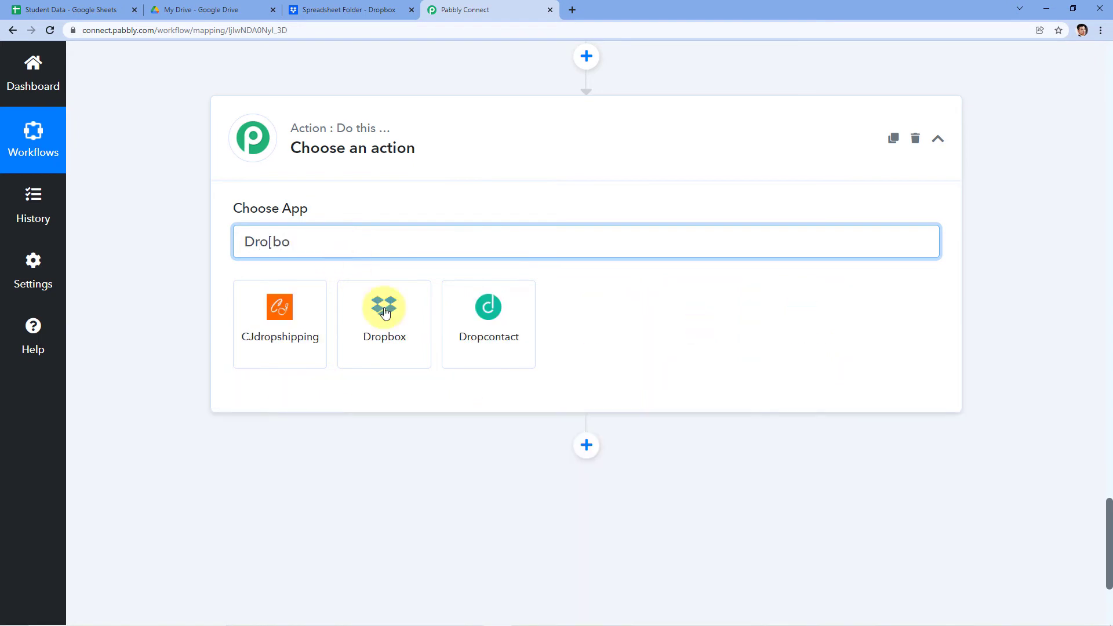
pyautogui.click(409, 337)
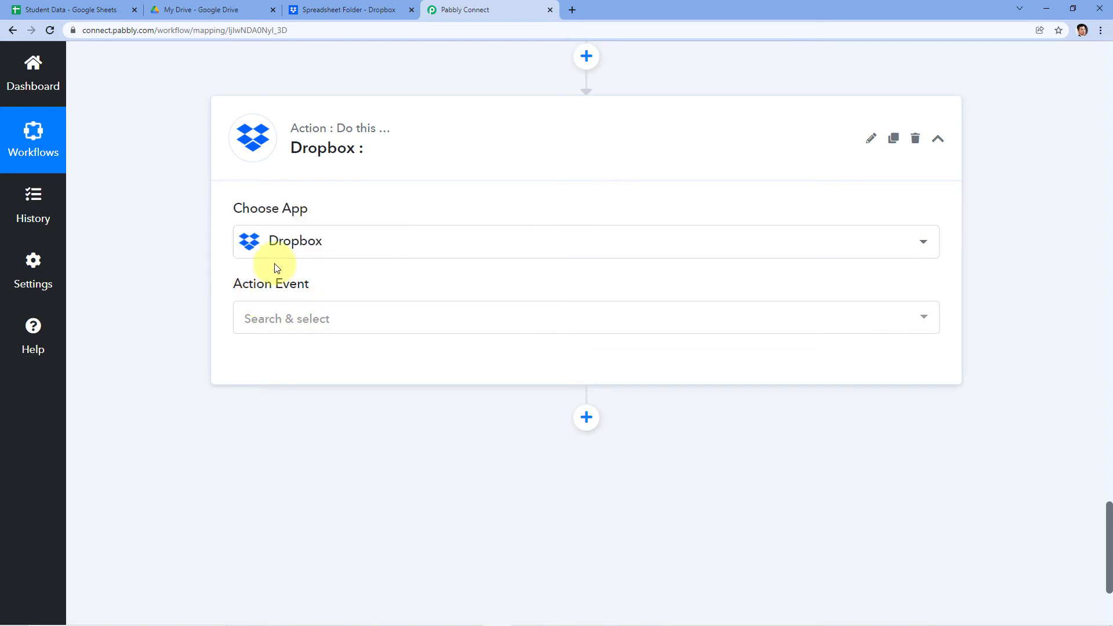
pyautogui.click(340, 320)
pyautogui.scroll(-2, 262, 339)
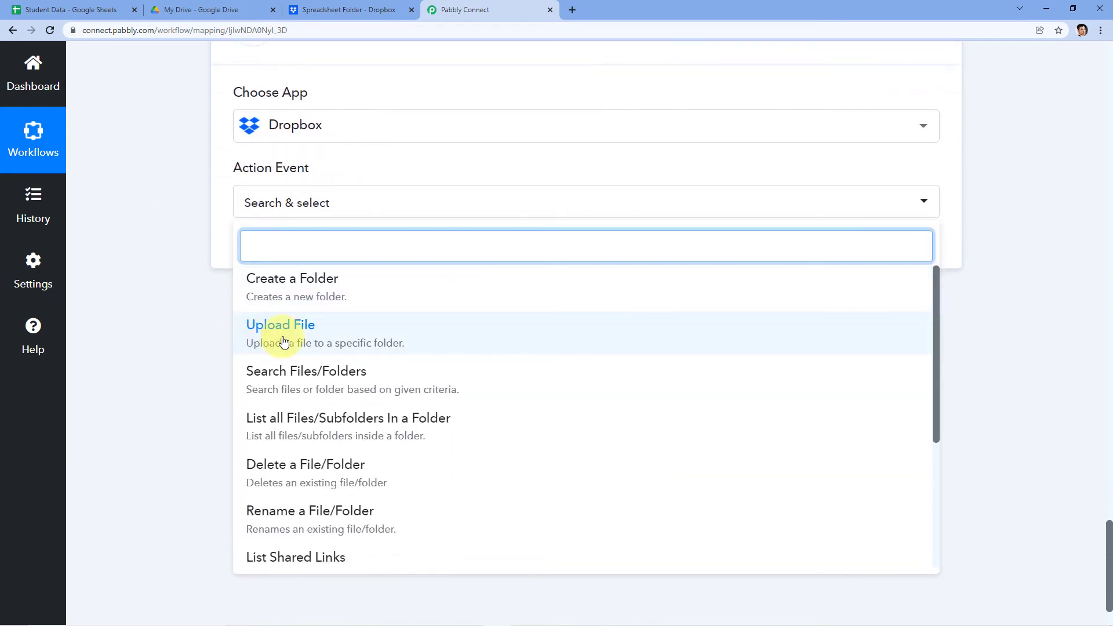
pyautogui.click(284, 341)
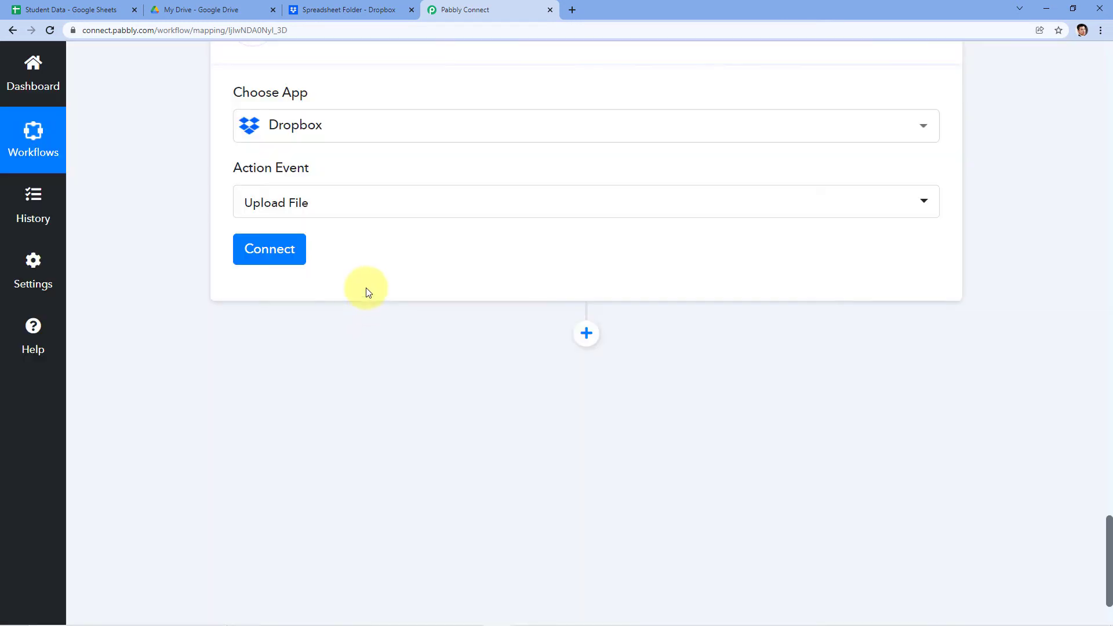
# Connect the Upload File action to Dropbox by adding and authorizing a new connection
pyautogui.click(274, 259)
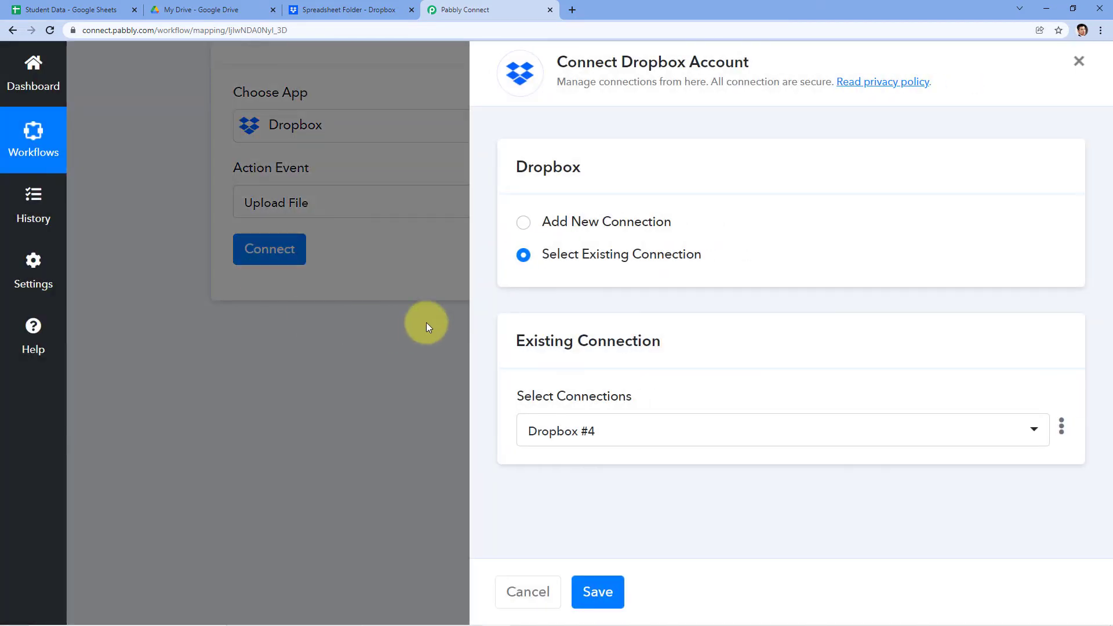
pyautogui.click(519, 226)
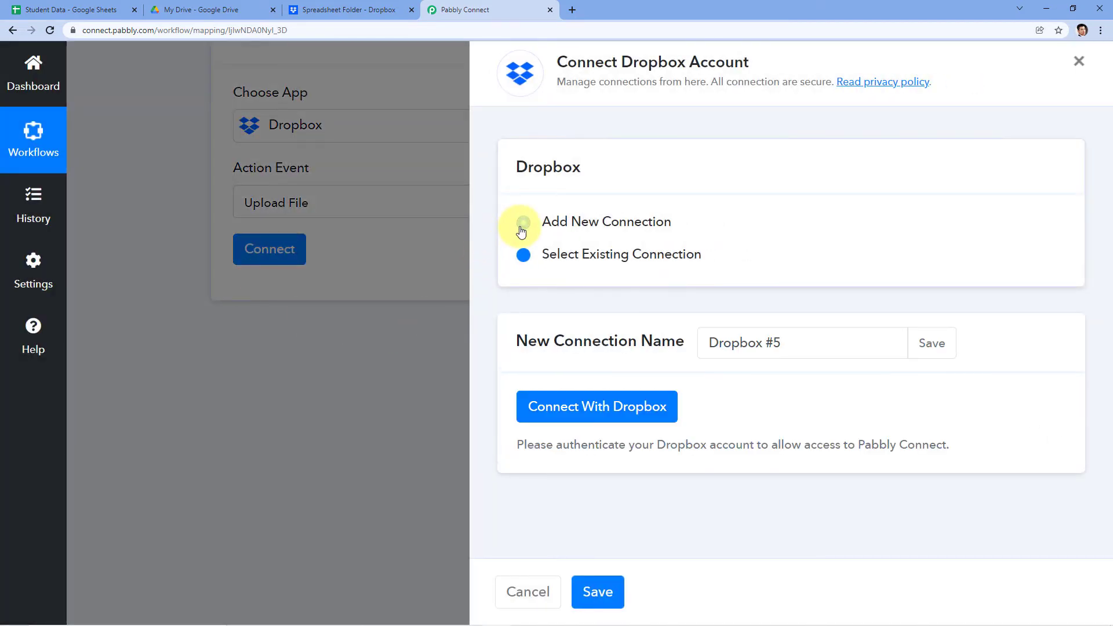
pyautogui.click(592, 415)
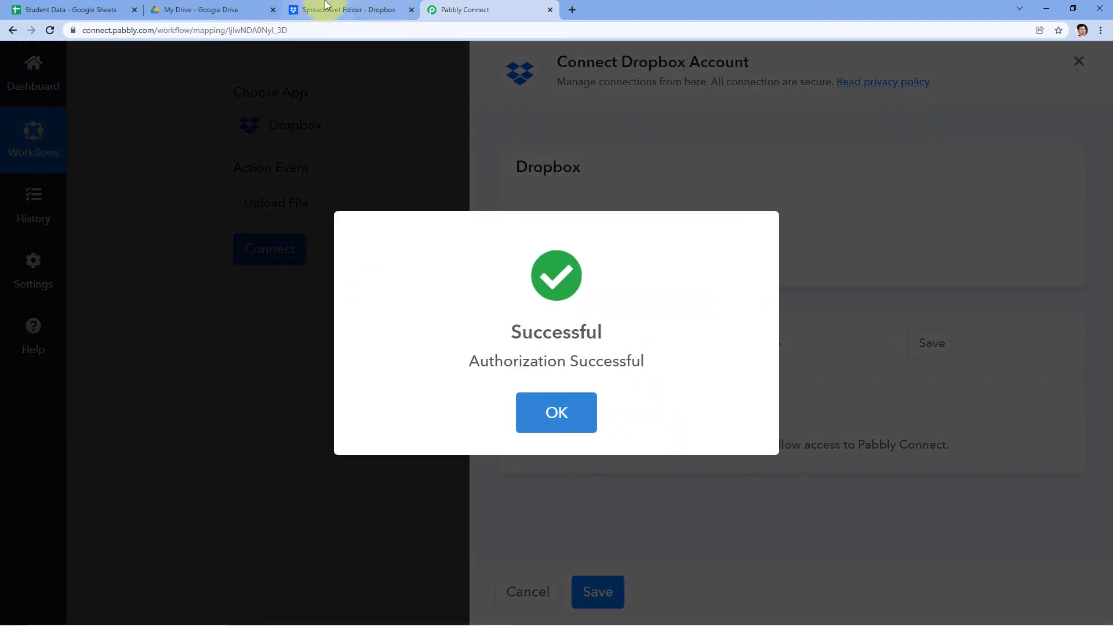
# Switch to Dropbox, go from Spreadsheet Folder up to the top-level Pabbly files, and return to Pabbly Connect
pyautogui.click(327, 5)
pyautogui.click(255, 111)
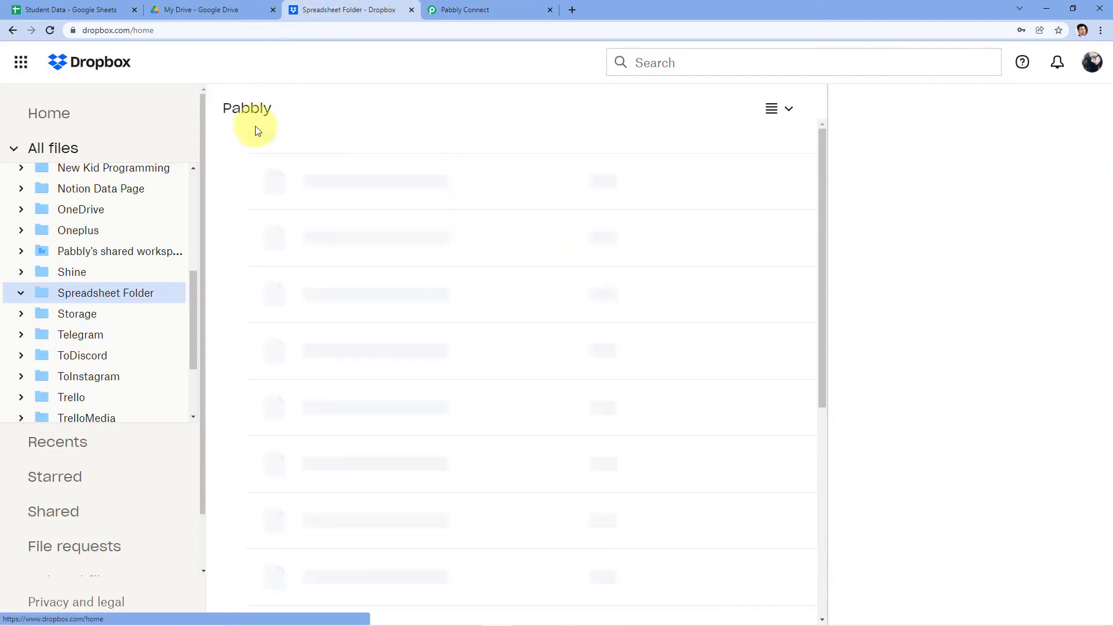
pyautogui.click(514, 9)
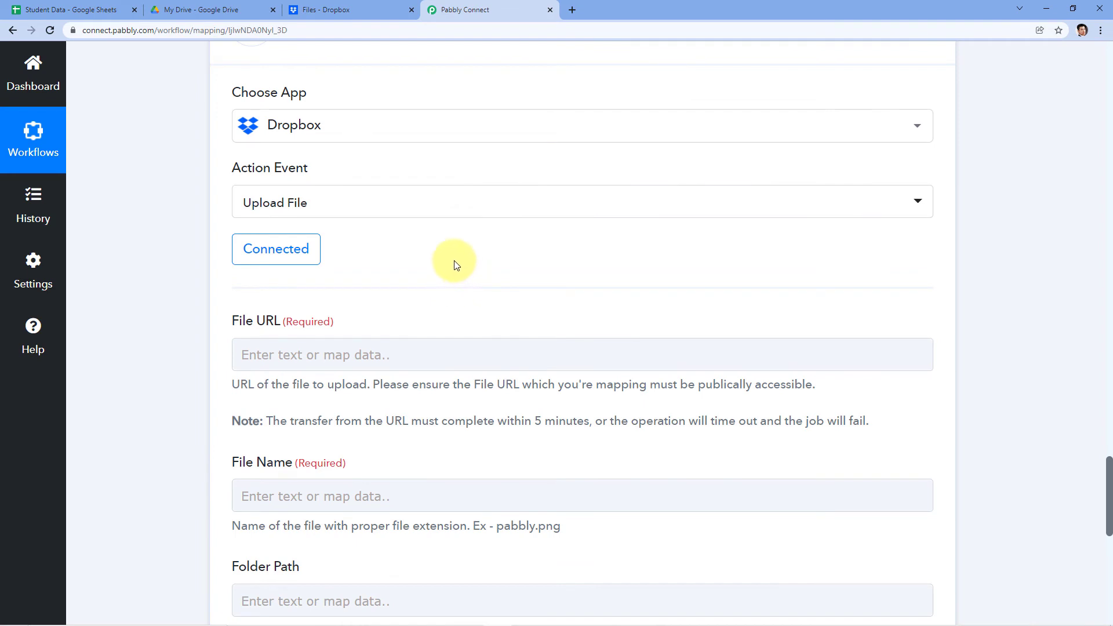
# Review the Dropbox upload fields and the xlsx export link in the share action's response to identify the File URL source
pyautogui.scroll(-1, 454, 265)
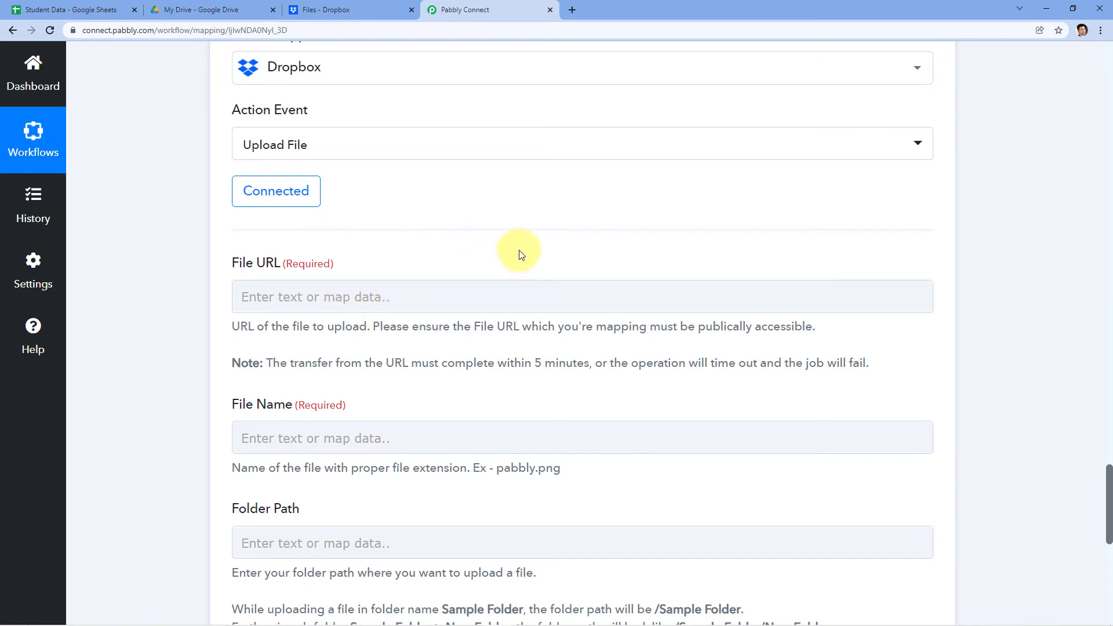
pyautogui.scroll(8, 551, 266)
pyautogui.scroll(5, 603, 281)
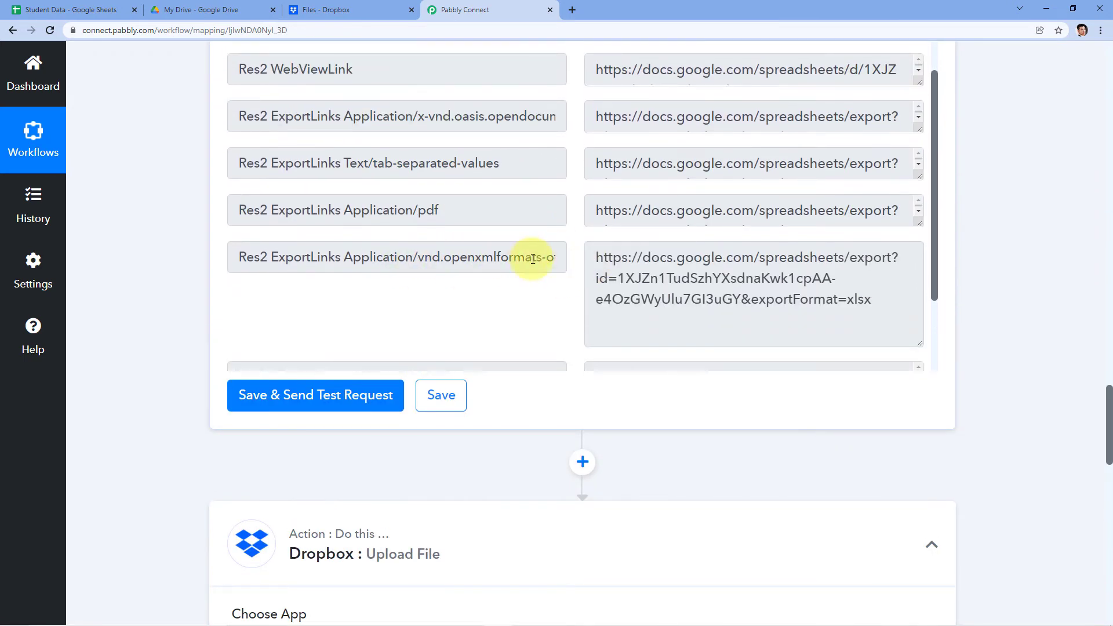
pyautogui.moveTo(596, 257); pyautogui.dragTo(904, 306)
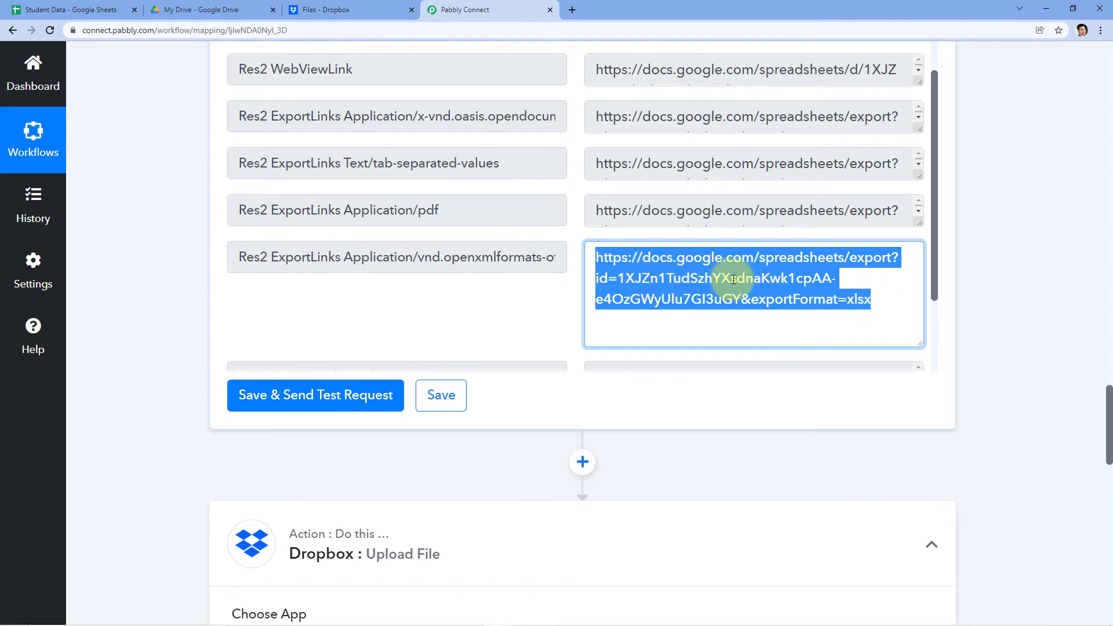
pyautogui.scroll(-8, 1013, 306)
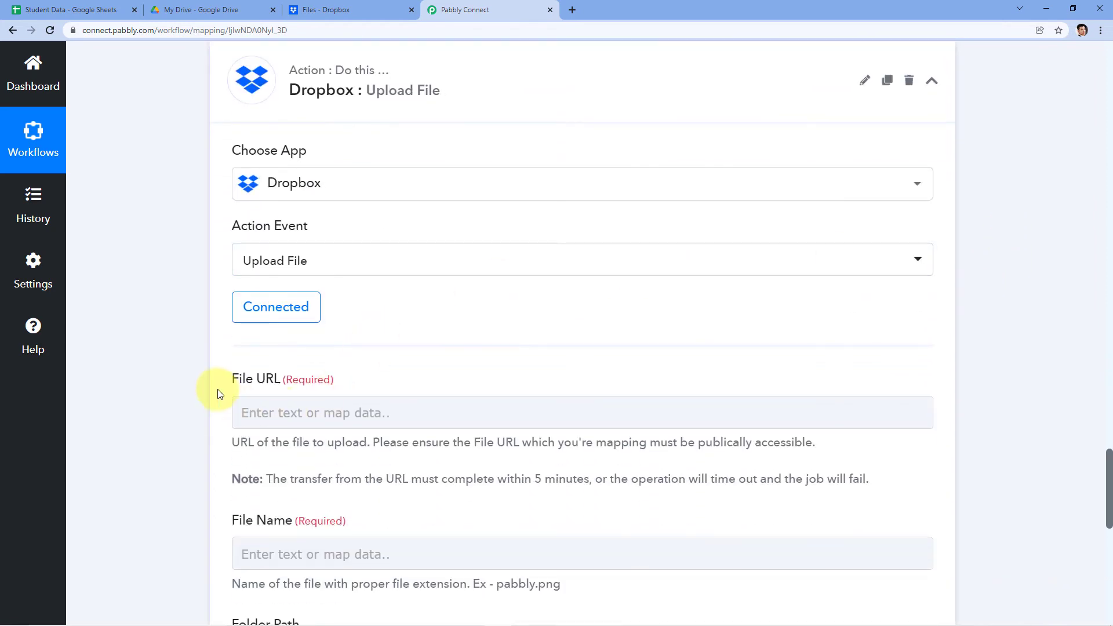
pyautogui.scroll(-3, 373, 352)
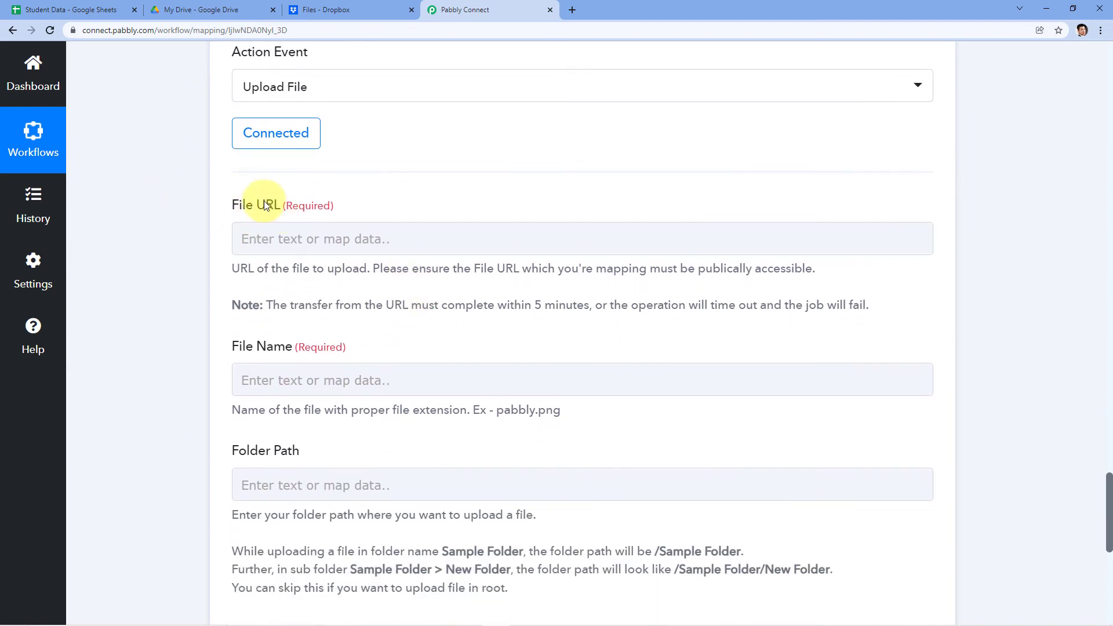
# Map File URL to Res2 ExportLinks Application/vnd.openxmlformats-officedocument.spreadsheetml.sheet from the Share a File With Anyone step
pyautogui.click(288, 238)
pyautogui.scroll(-1, 359, 208)
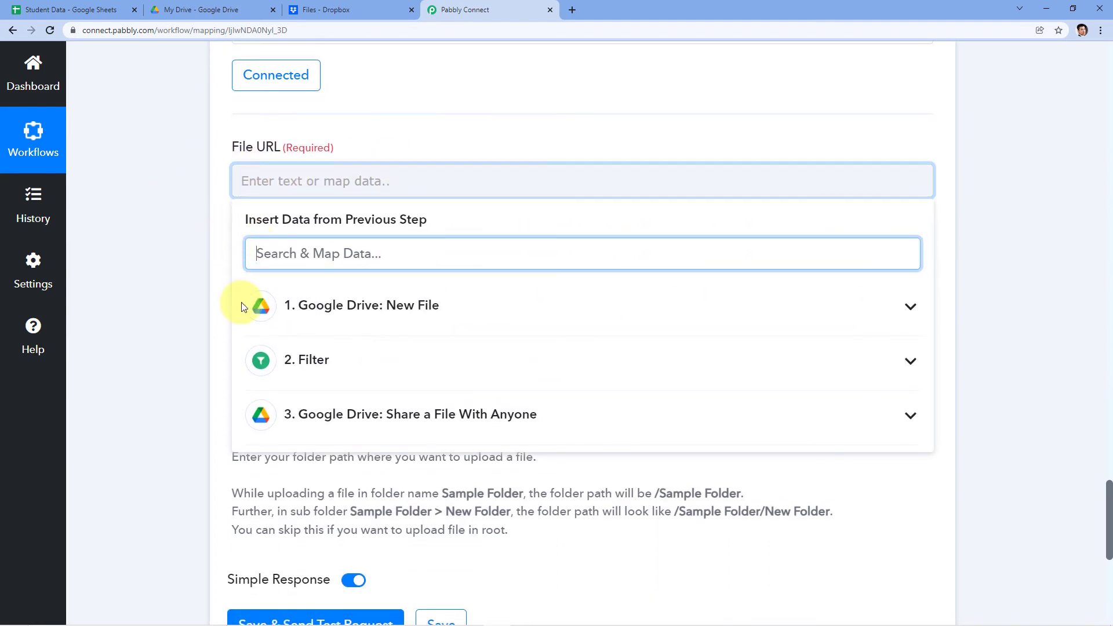
pyautogui.click(436, 413)
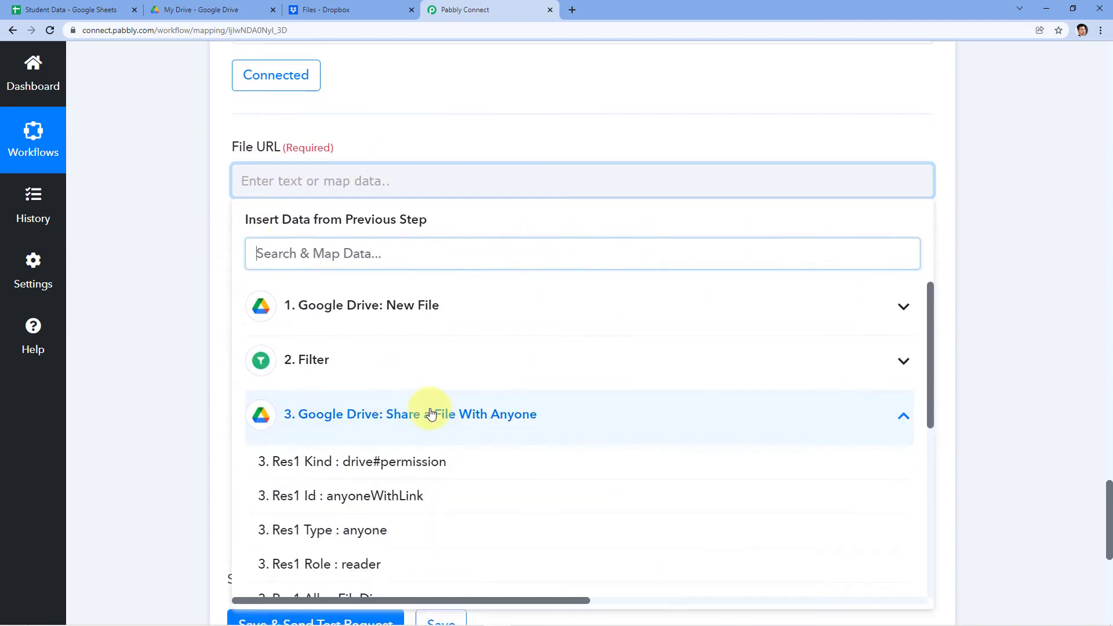
pyautogui.scroll(-5, 394, 451)
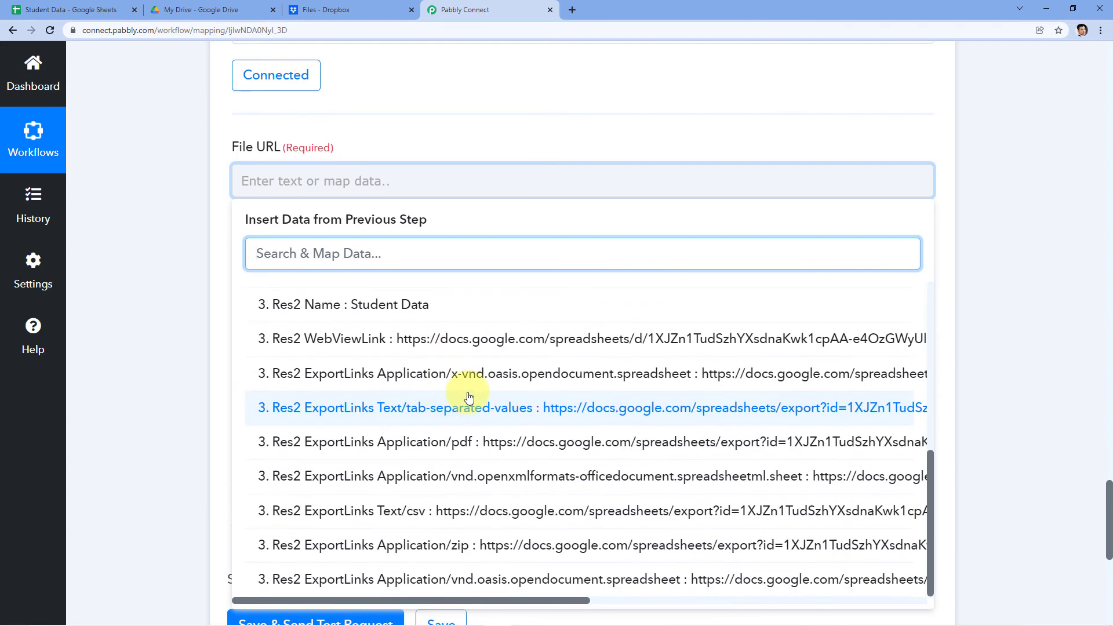
pyautogui.scroll(-2, 469, 397)
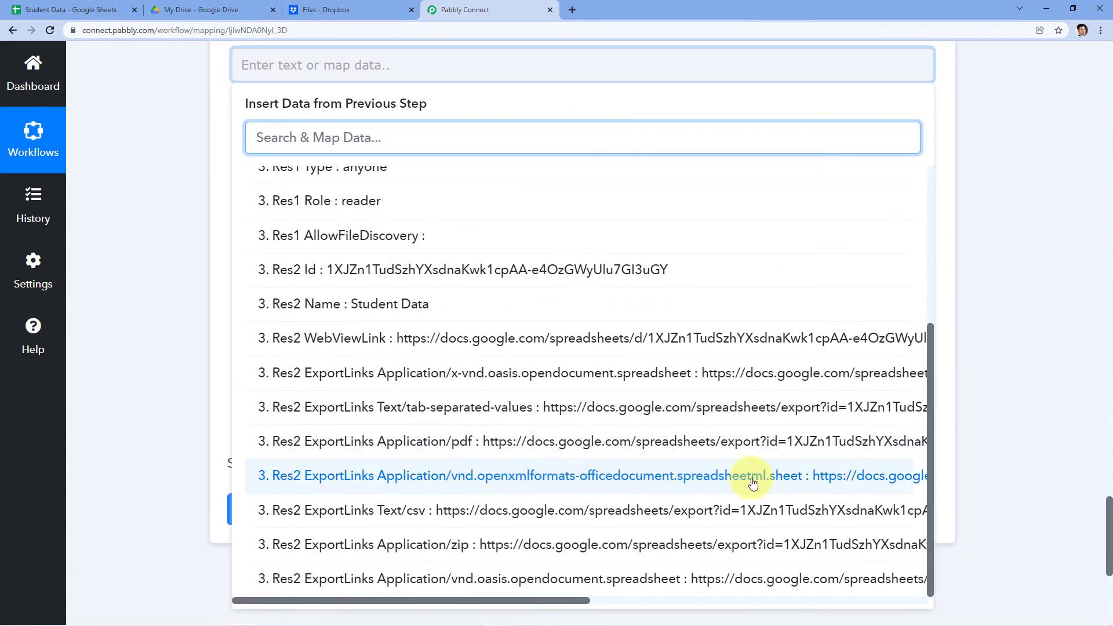
pyautogui.click(687, 480)
pyautogui.click(175, 219)
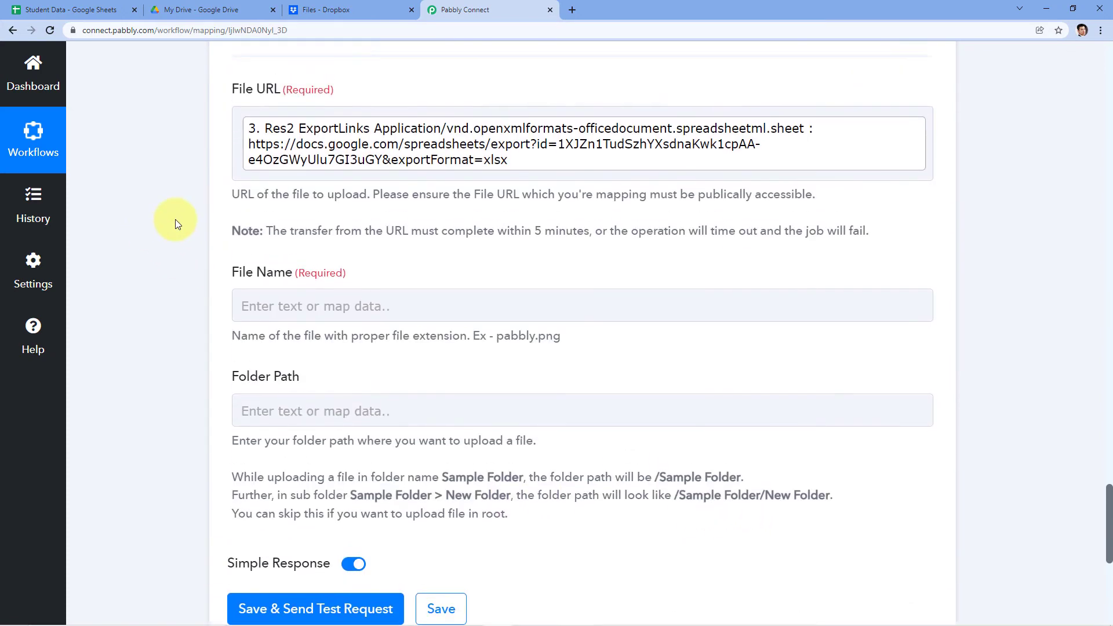
# Check the mapped File URL and examine the Name value in the Google Drive New File trigger's response as the file name source
pyautogui.scroll(2, 213, 149)
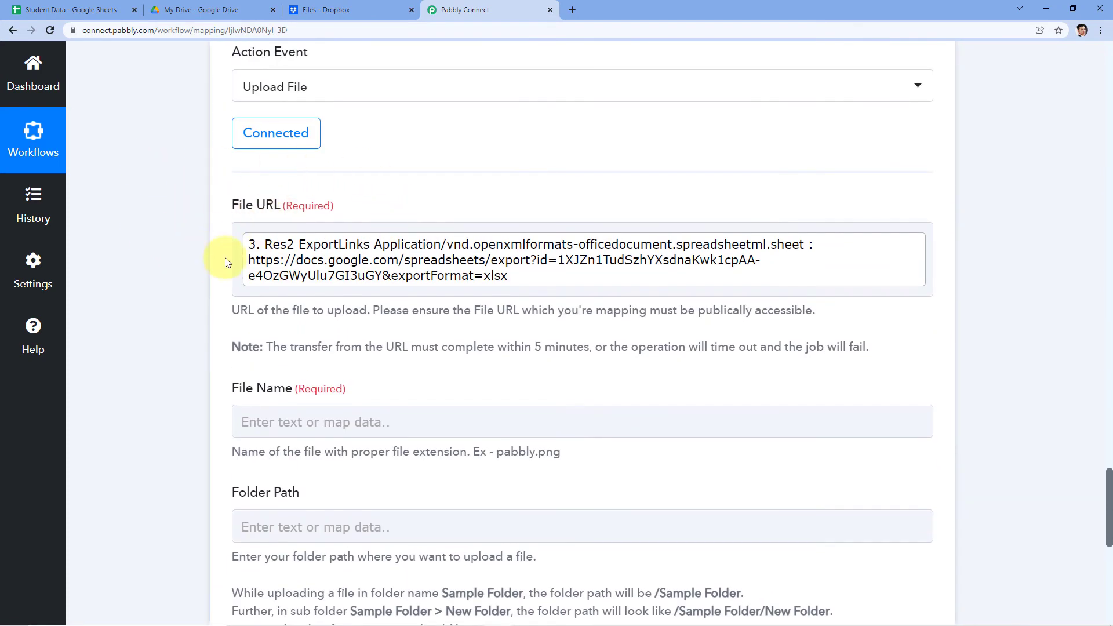
pyautogui.scroll(-1, 226, 262)
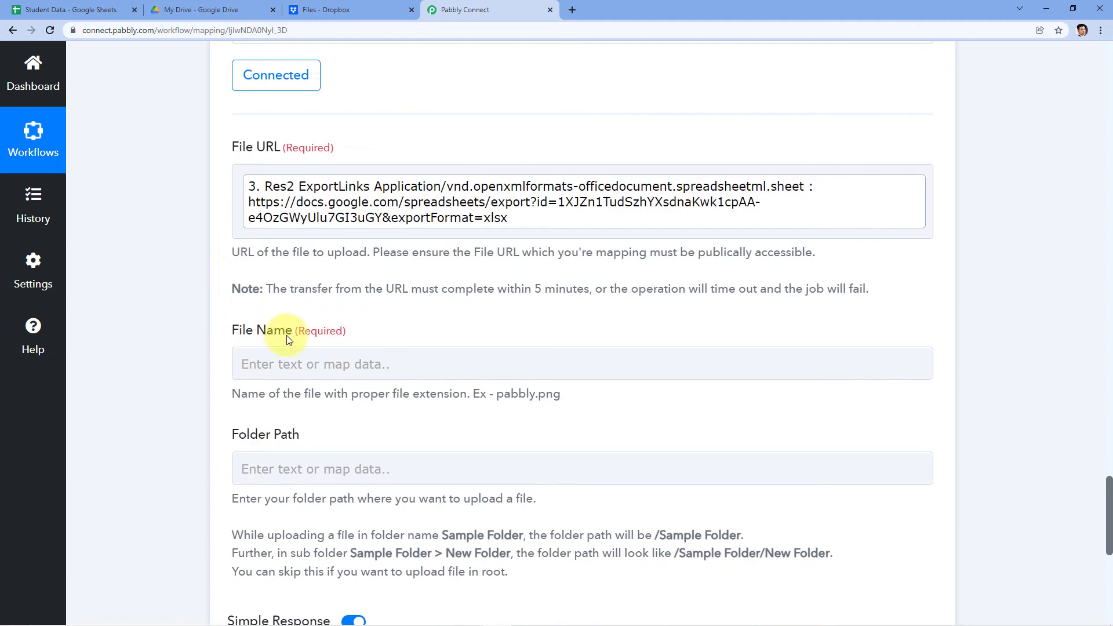
pyautogui.scroll(8, 949, 258)
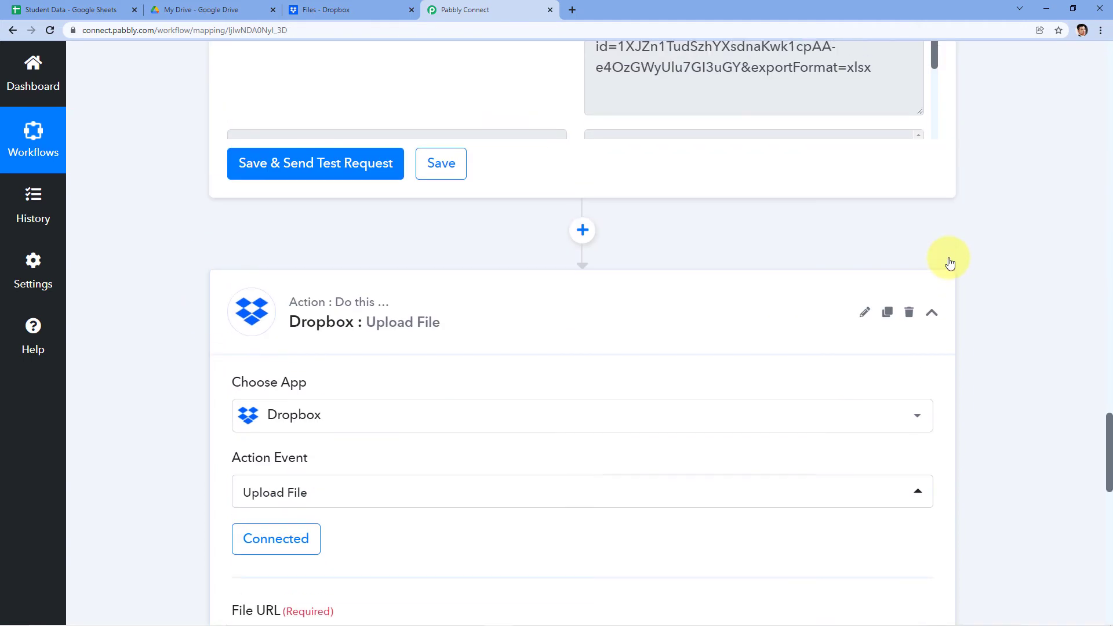
pyautogui.scroll(20, 951, 262)
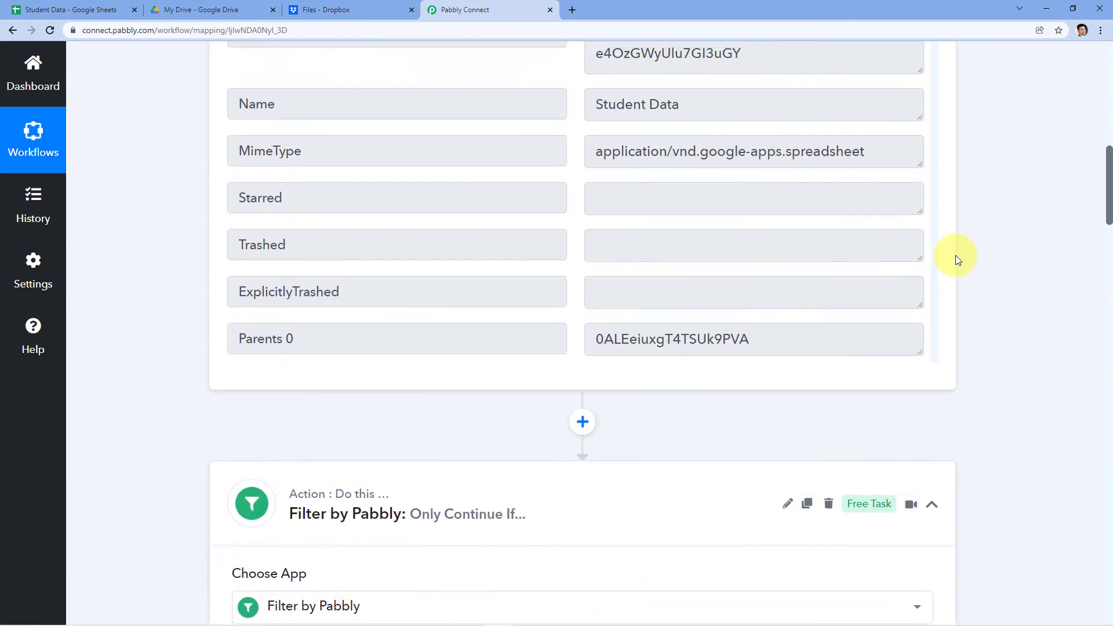
pyautogui.scroll(6, 955, 255)
pyautogui.scroll(-2, 852, 274)
pyautogui.moveTo(684, 326); pyautogui.dragTo(578, 322)
pyautogui.click(572, 301)
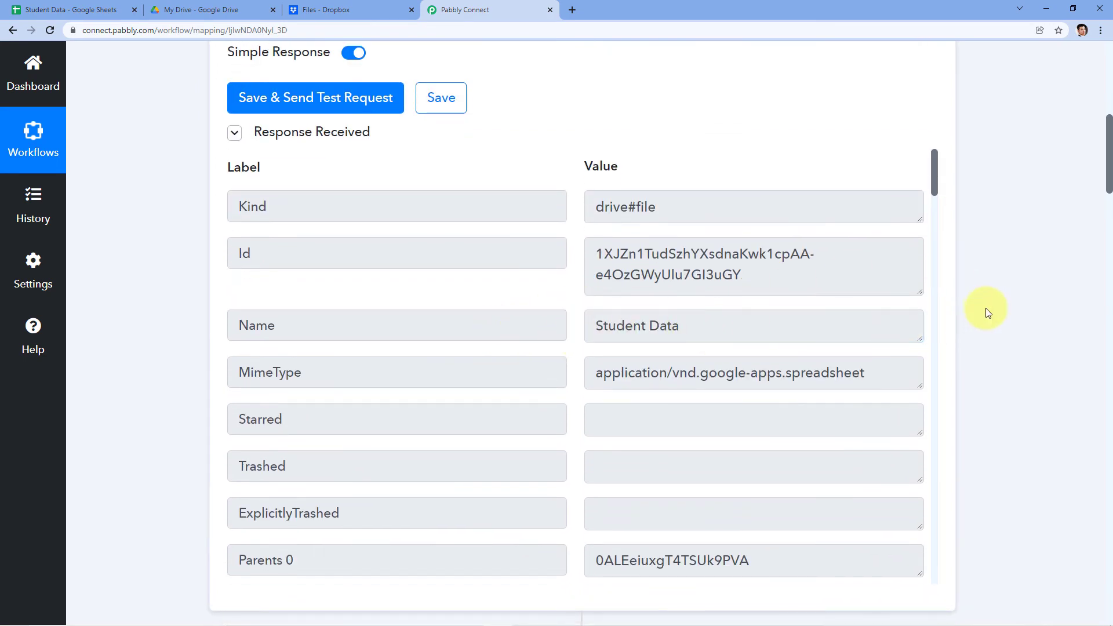
# Set the Dropbox upload's File Name to the Name value from the Google Drive New File trigger followed by .xlsx
pyautogui.scroll(-20, 979, 310)
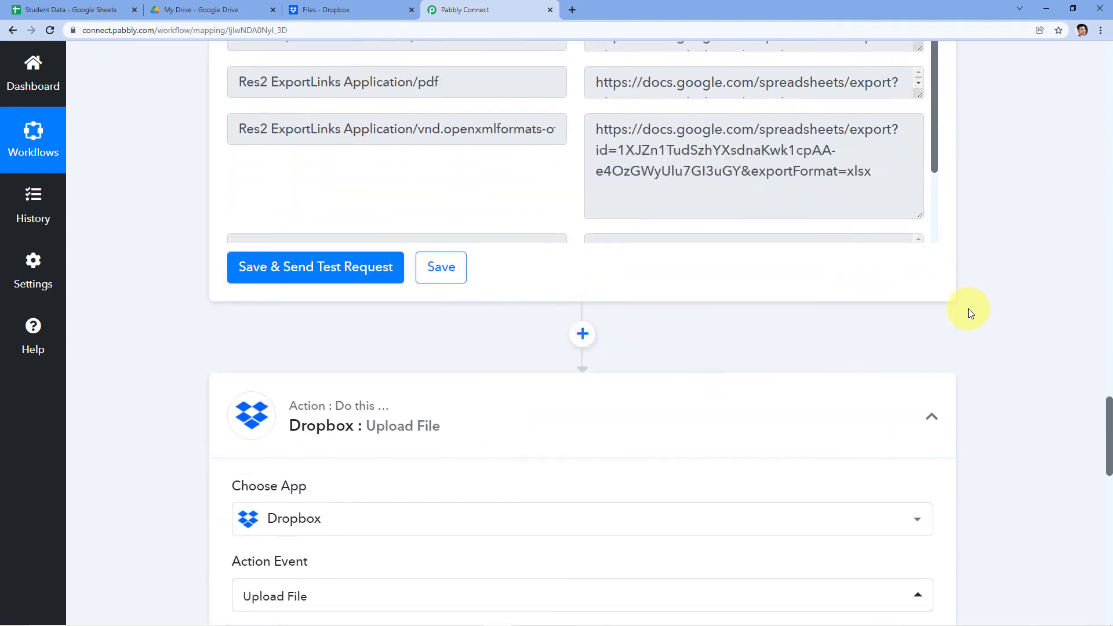
pyautogui.scroll(-12, 967, 307)
pyautogui.scroll(1, 964, 305)
pyautogui.click(256, 306)
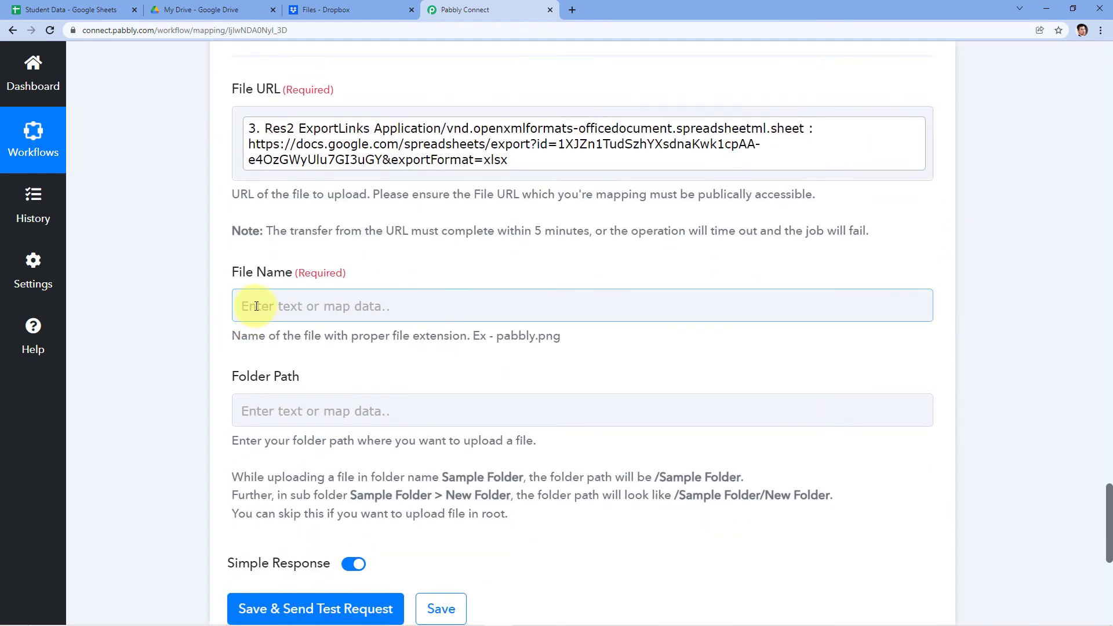
pyautogui.scroll(-2, 249, 263)
pyautogui.click(380, 314)
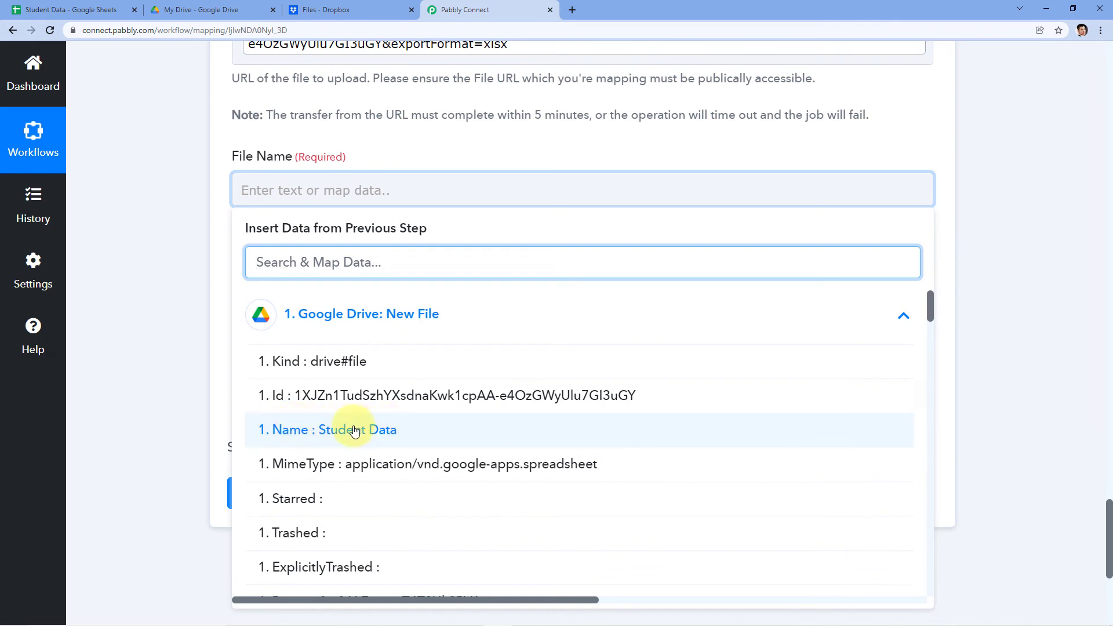
pyautogui.click(398, 432)
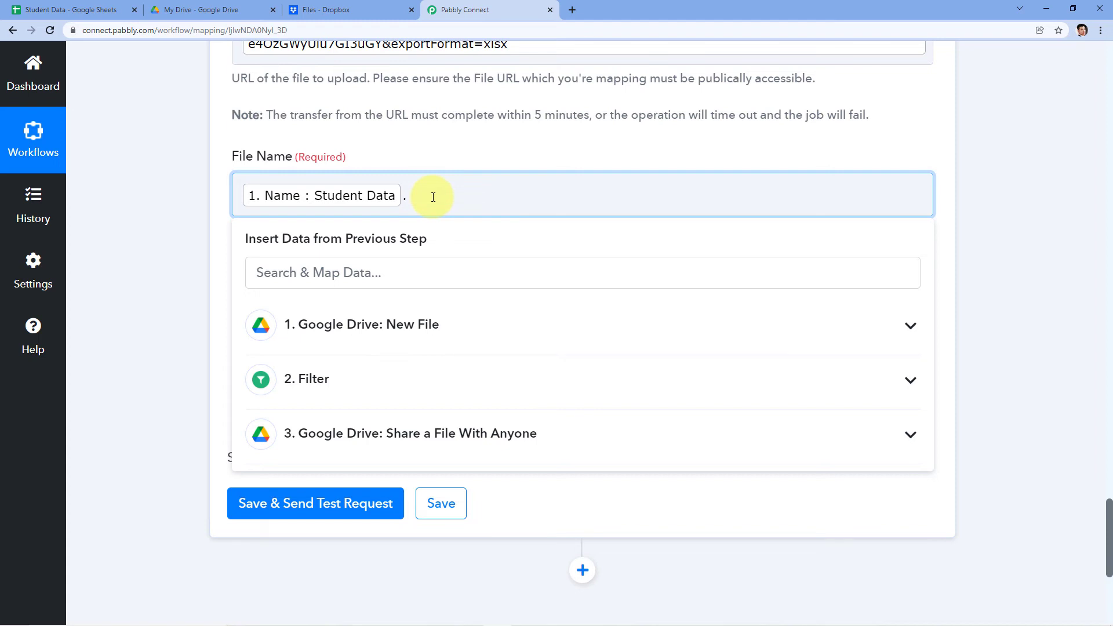
pyautogui.write('.xlsx')
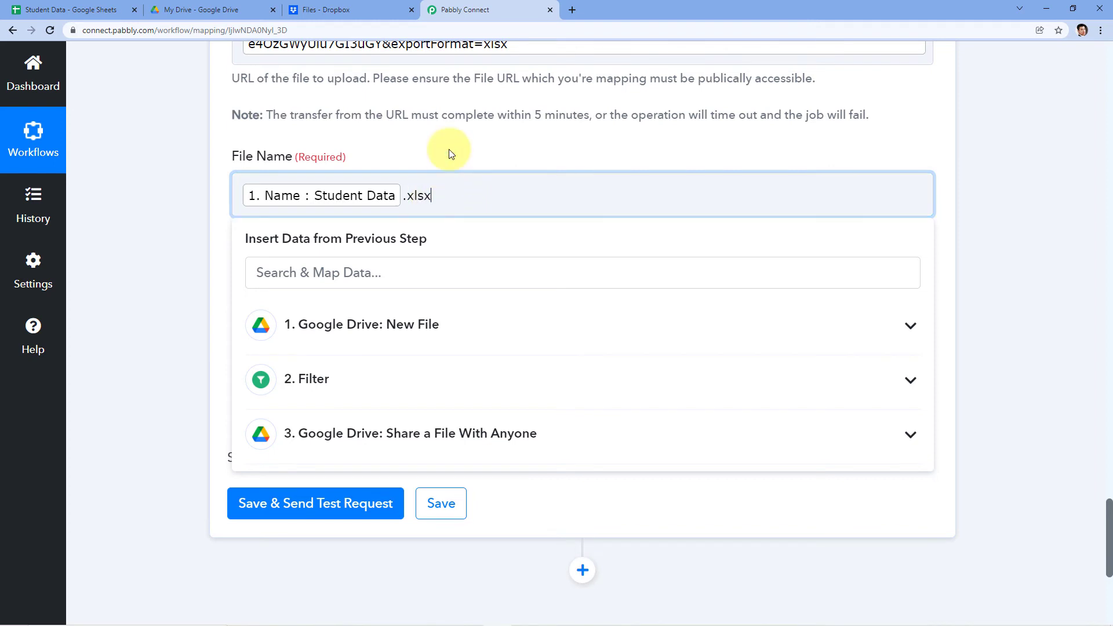
pyautogui.click(454, 148)
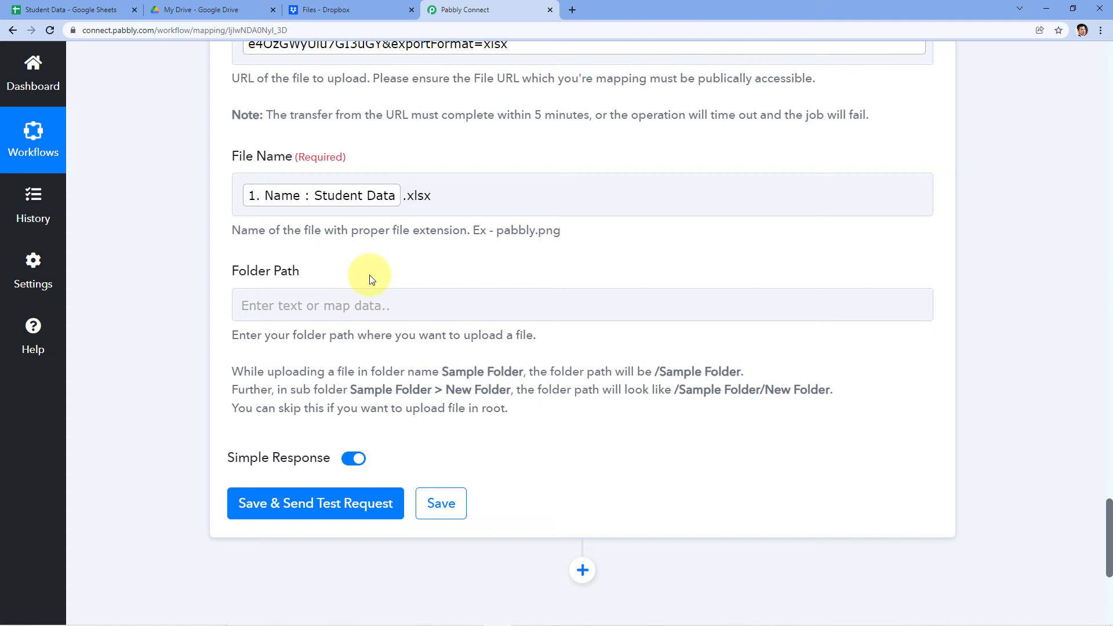
# Switch to Dropbox, open Spreadsheet Folder from the Pabbly files and hide its details pane
pyautogui.click(342, 9)
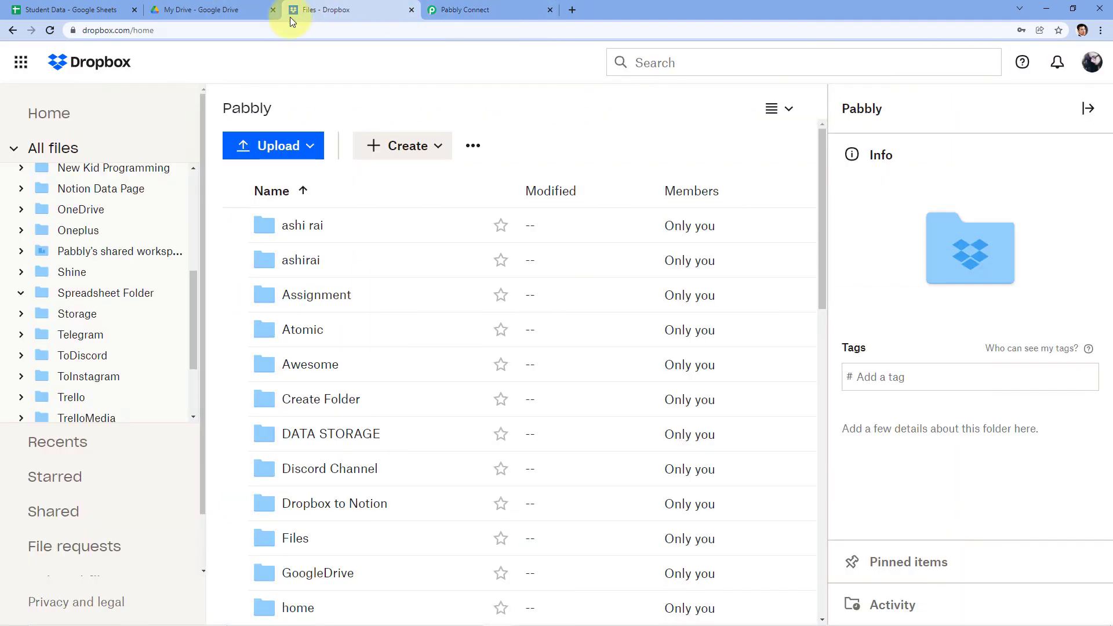
pyautogui.scroll(-5, 404, 269)
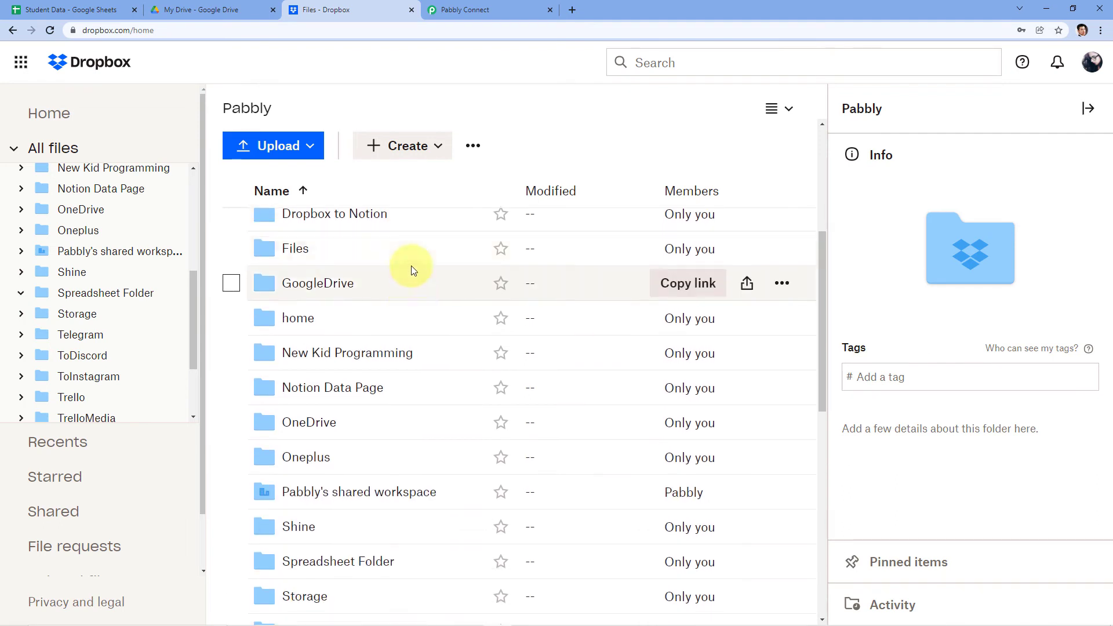
pyautogui.scroll(-3, 411, 269)
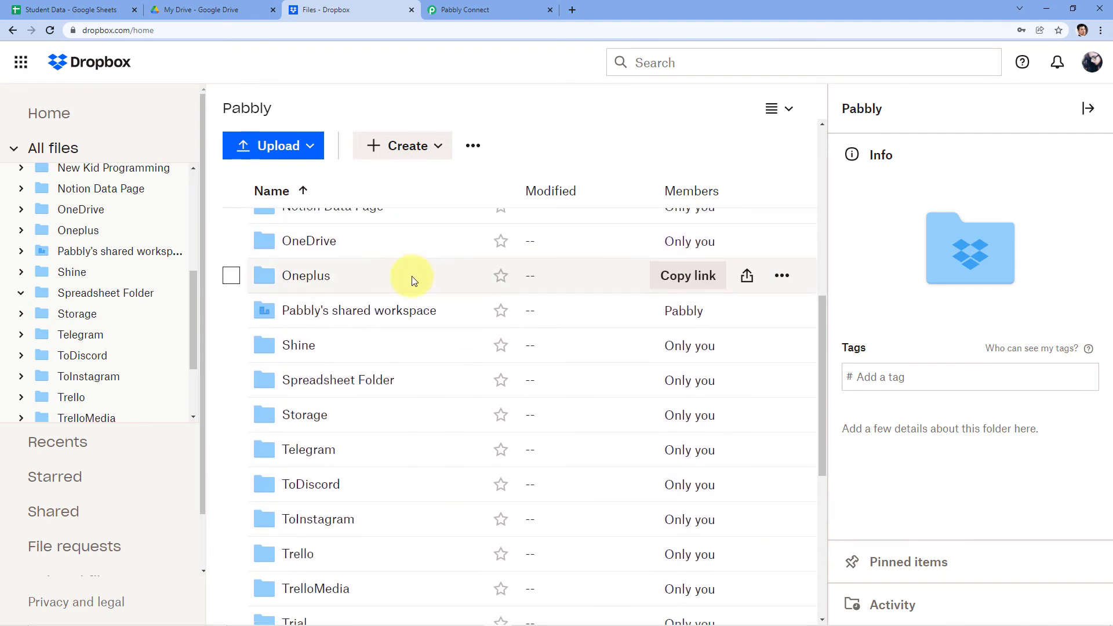
pyautogui.scroll(-1, 411, 276)
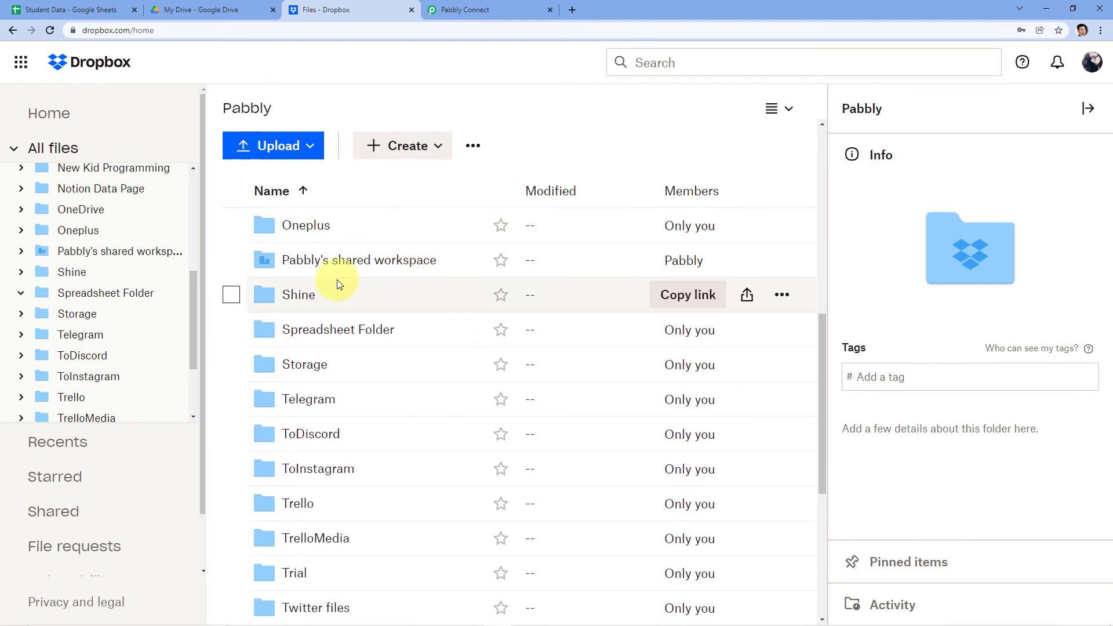
pyautogui.click(318, 328)
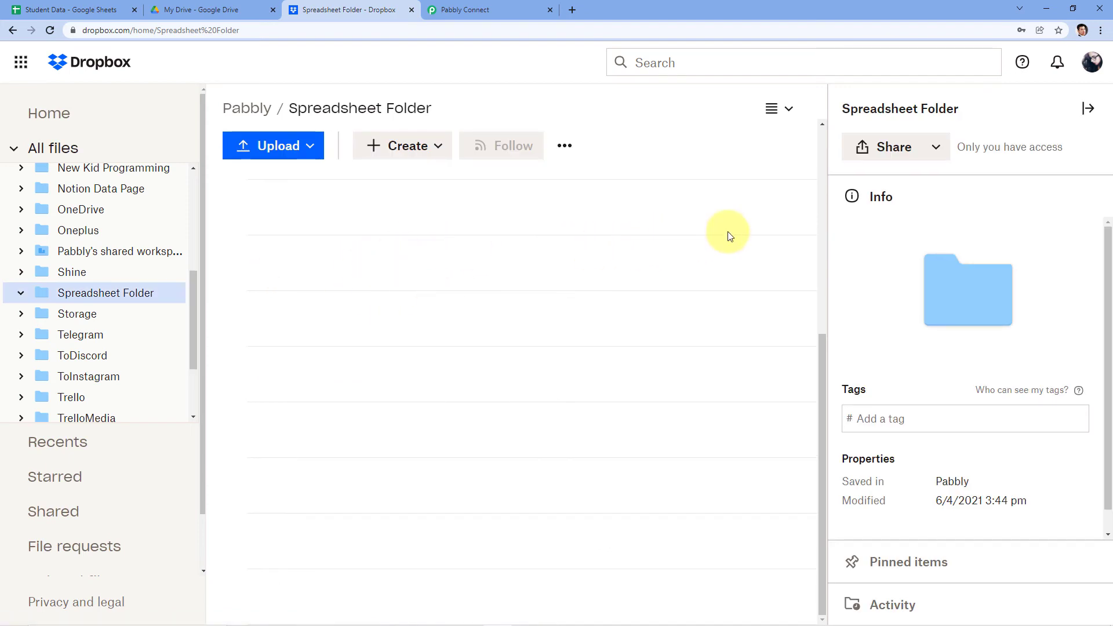
pyautogui.click(1078, 115)
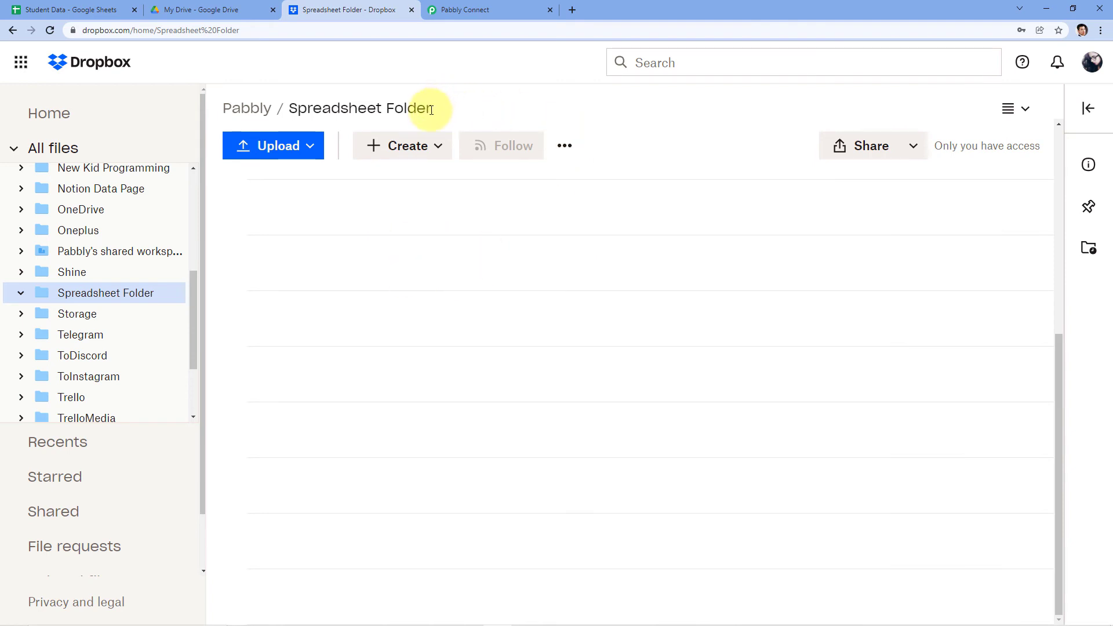
# Copy the folder name Spreadsheet Folder from the Dropbox folder path heading
pyautogui.moveTo(431, 110); pyautogui.dragTo(298, 112)
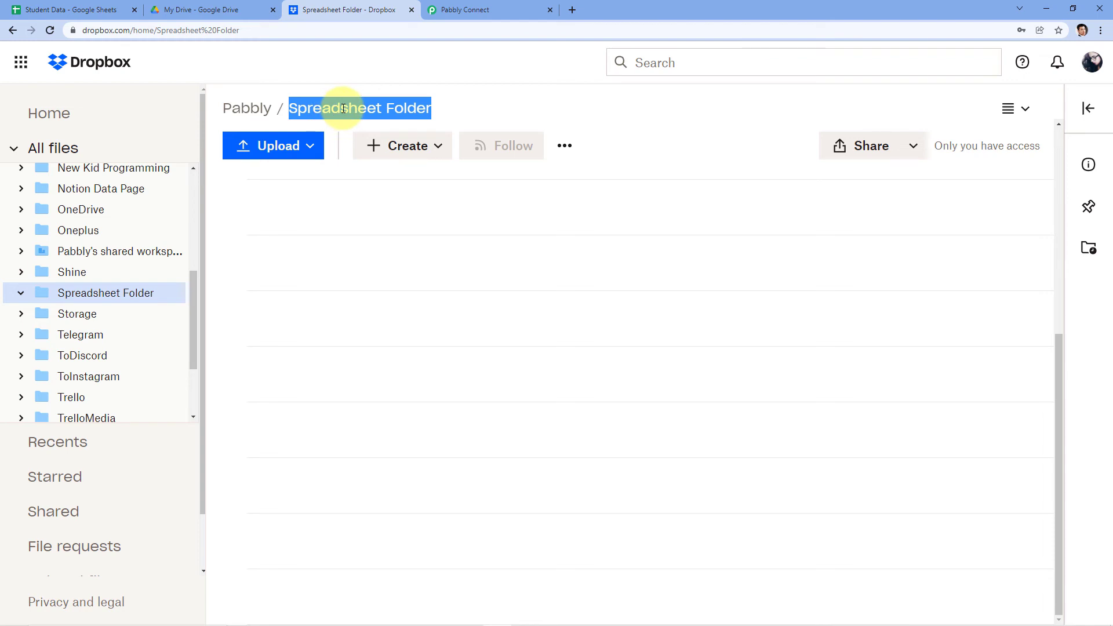
pyautogui.rightClick(343, 108)
pyautogui.click(374, 119)
pyautogui.click(441, 106)
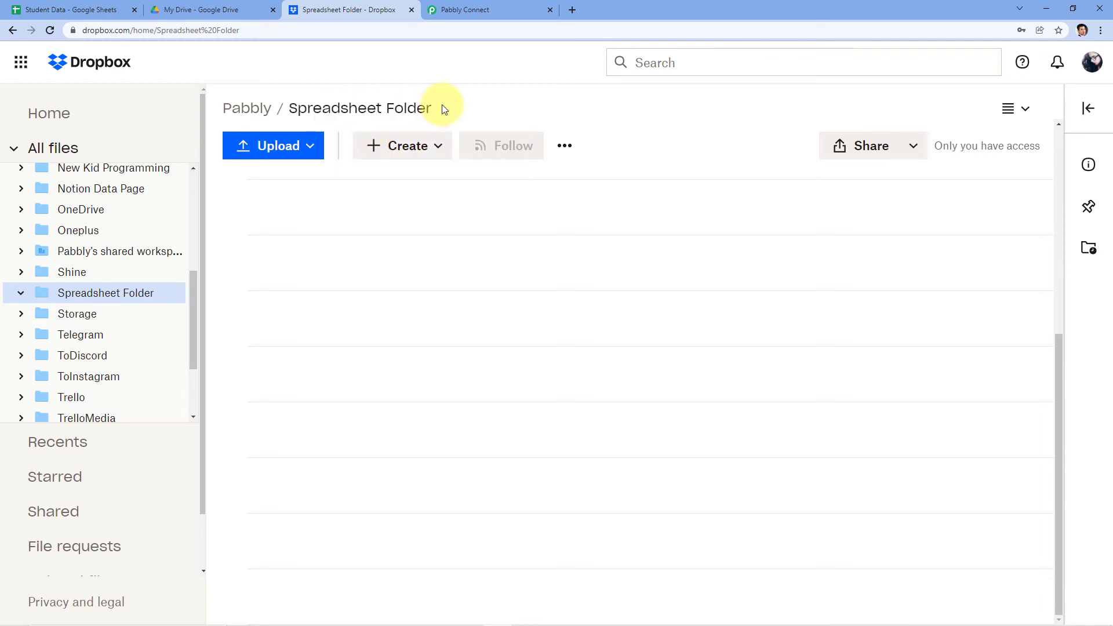
# Switch to Pabbly Connect, set the upload's Folder Path to /Spreadsheet Folder and check the filled fields
pyautogui.click(472, 7)
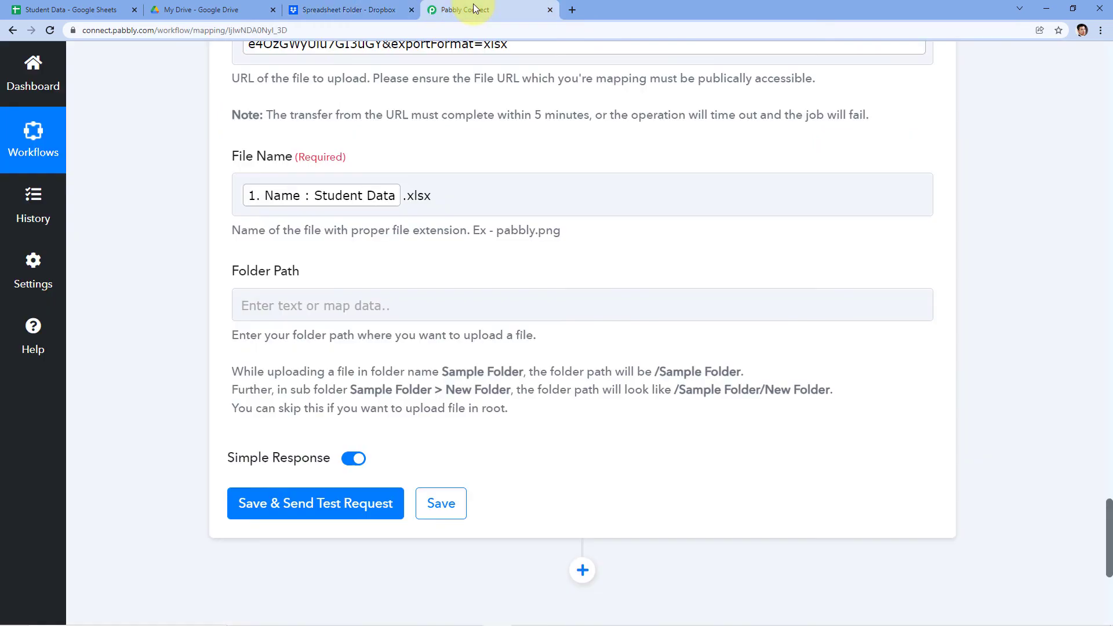
pyautogui.click(273, 299)
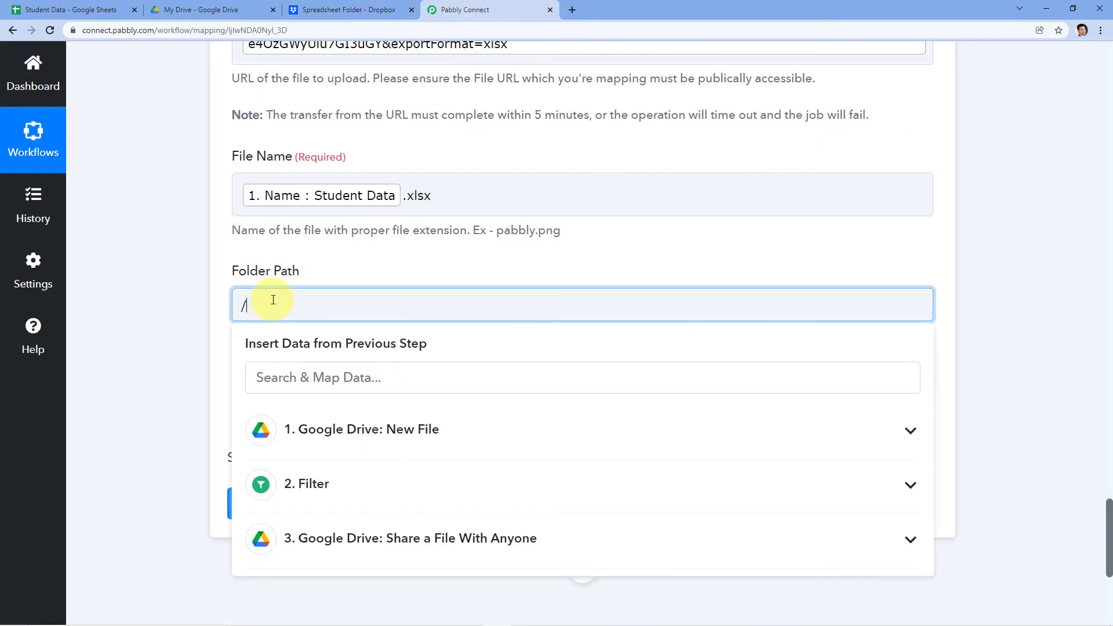
pyautogui.rightClick(273, 300)
pyautogui.click(318, 377)
pyautogui.click(357, 270)
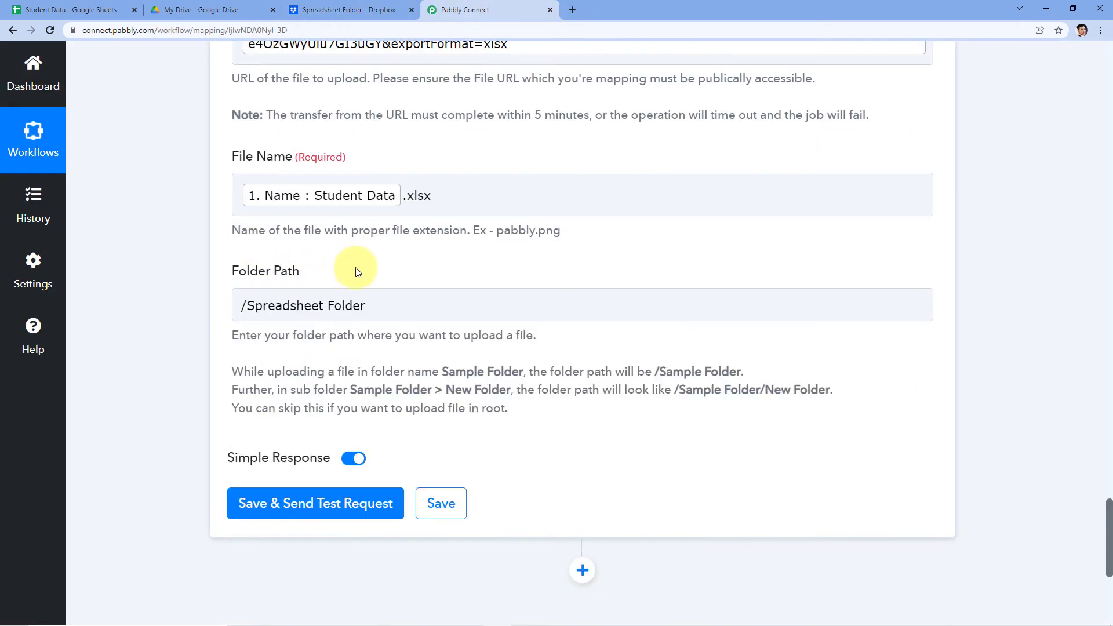
pyautogui.scroll(1, 287, 330)
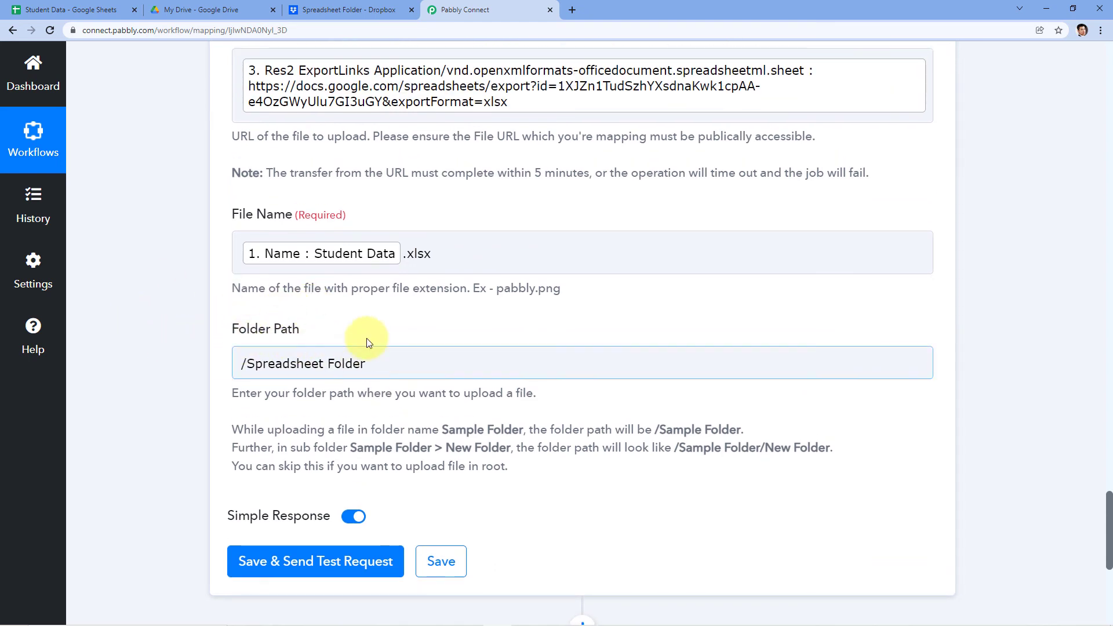
pyautogui.scroll(-1, 319, 490)
# Save the Dropbox Upload File action with a test request and review the response received
pyautogui.scroll(-1, 318, 491)
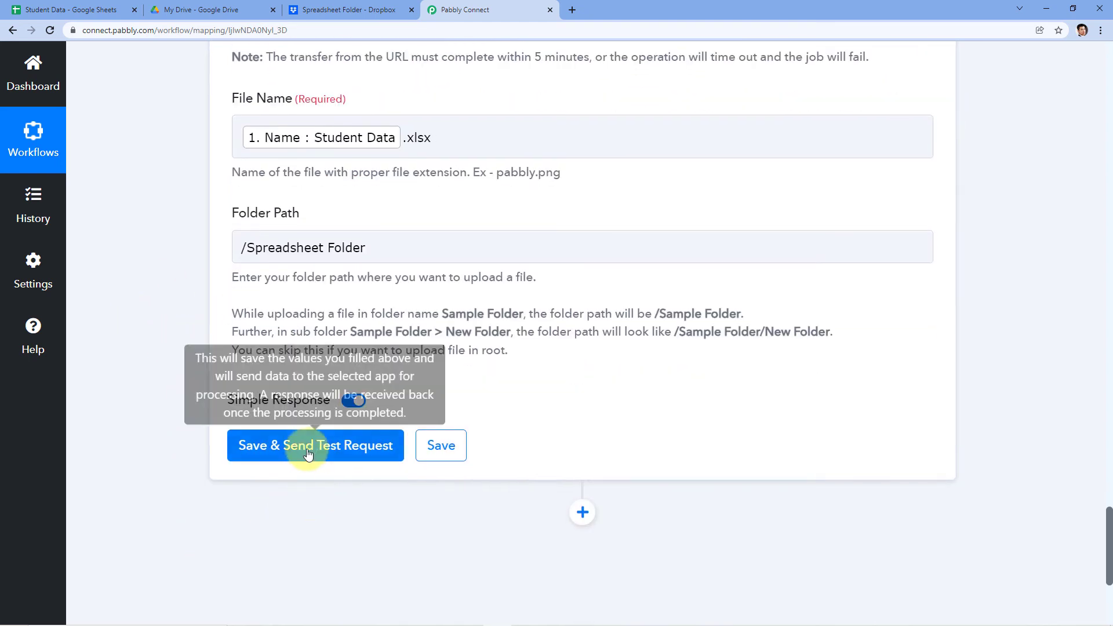
pyautogui.click(307, 450)
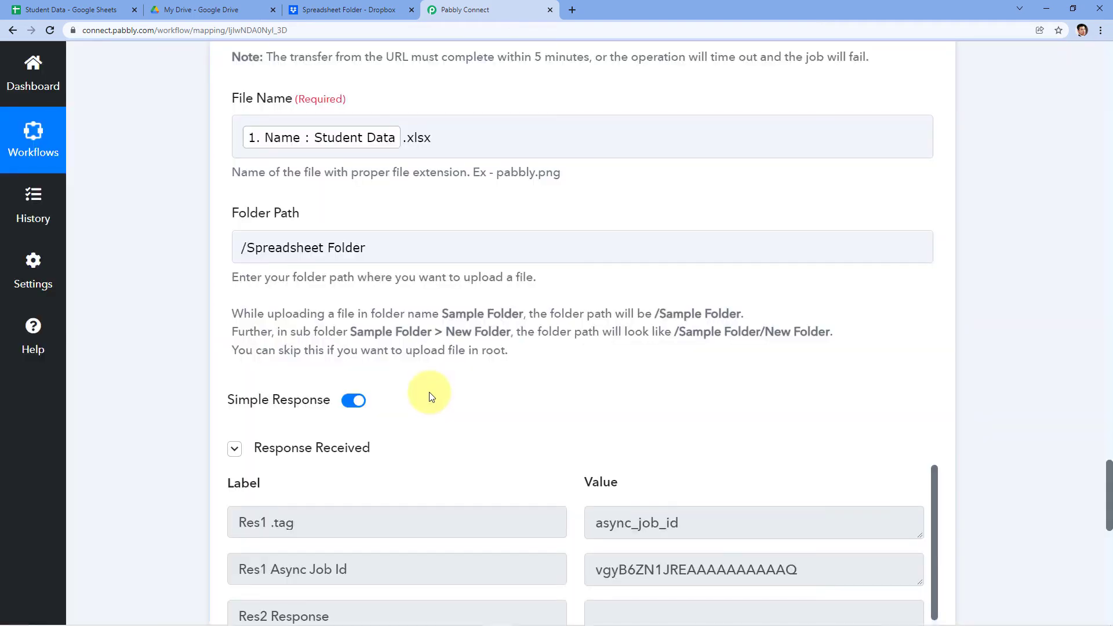
pyautogui.scroll(-3, 429, 391)
pyautogui.scroll(-1, 385, 296)
pyautogui.scroll(-2, 648, 282)
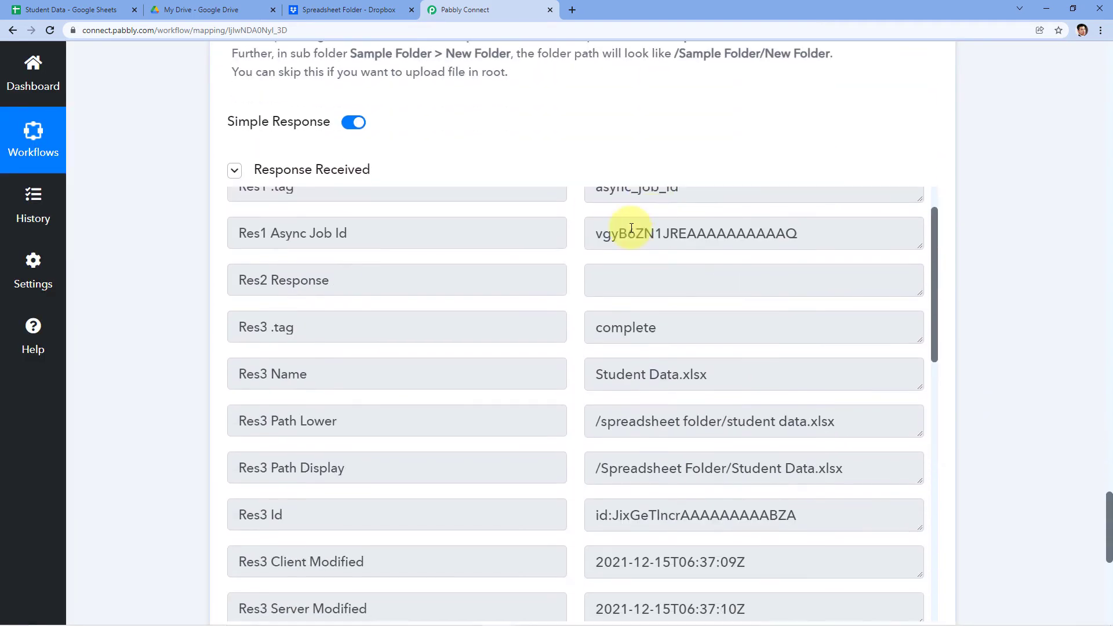
pyautogui.scroll(-3, 536, 281)
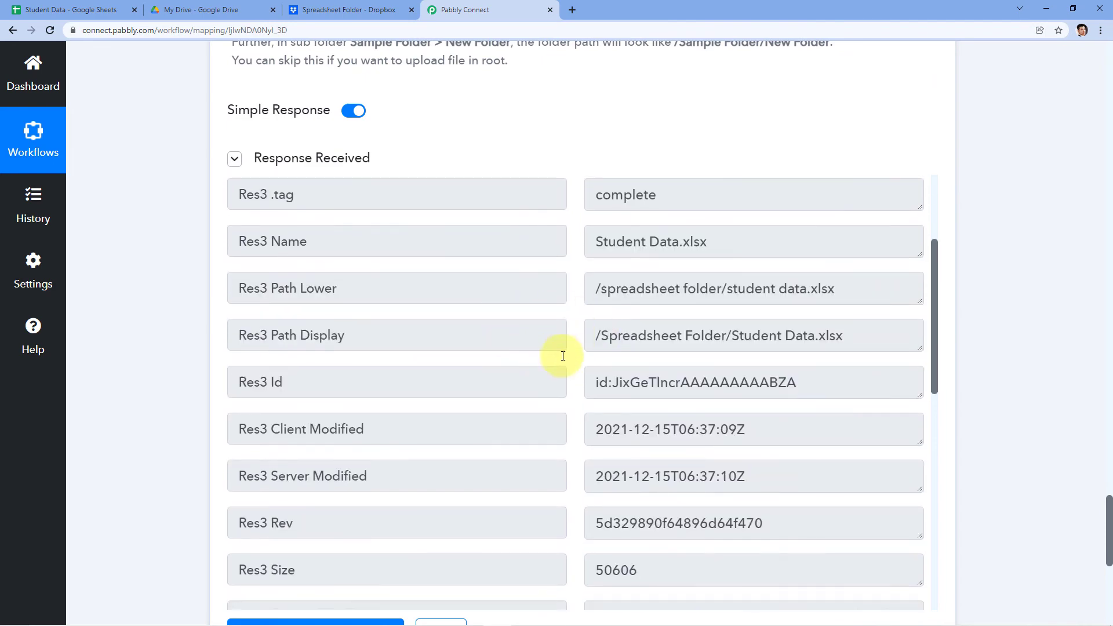
pyautogui.scroll(-1, 565, 333)
pyautogui.scroll(4, 575, 327)
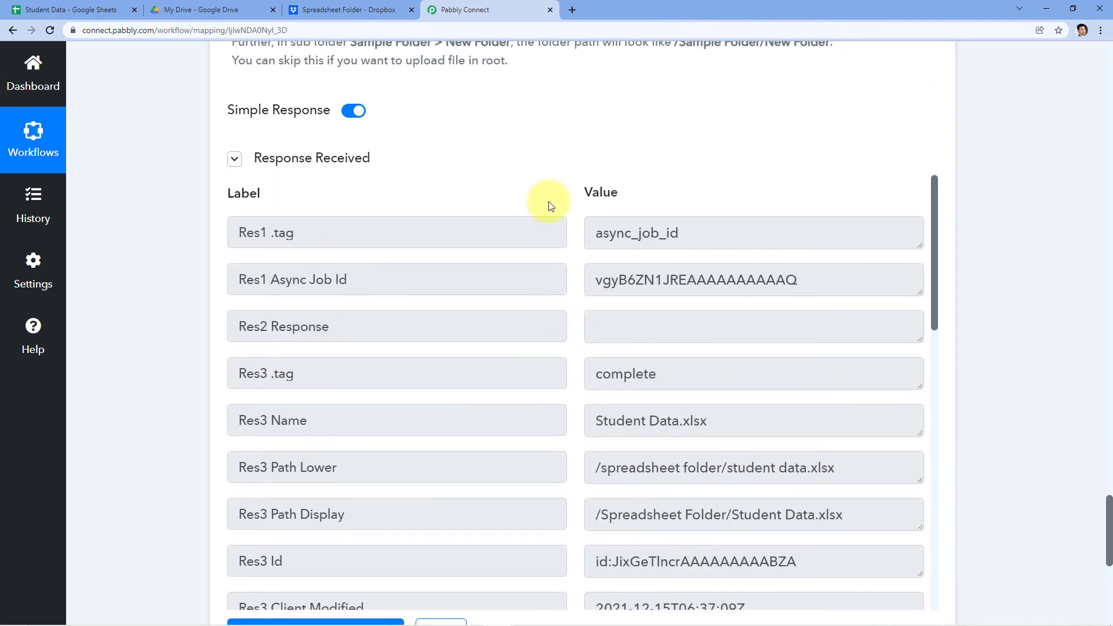
# Open Student Data.xlsx from Spreadsheet Folder in Dropbox and compare its contents with the Student Data sheet in Google Sheets
pyautogui.click(80, 10)
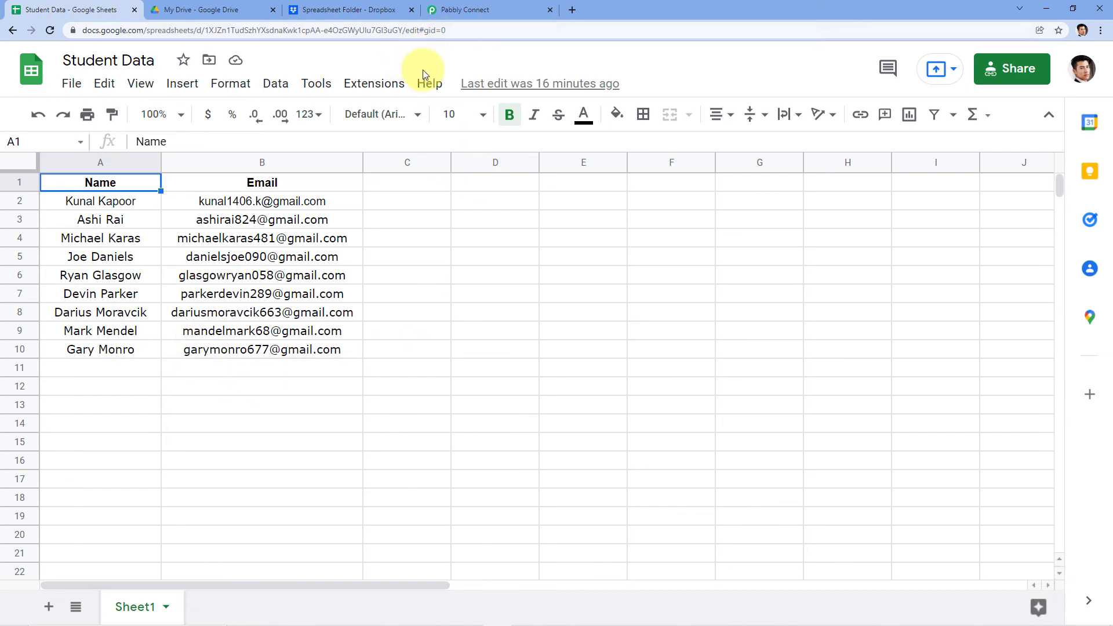
pyautogui.click(342, 9)
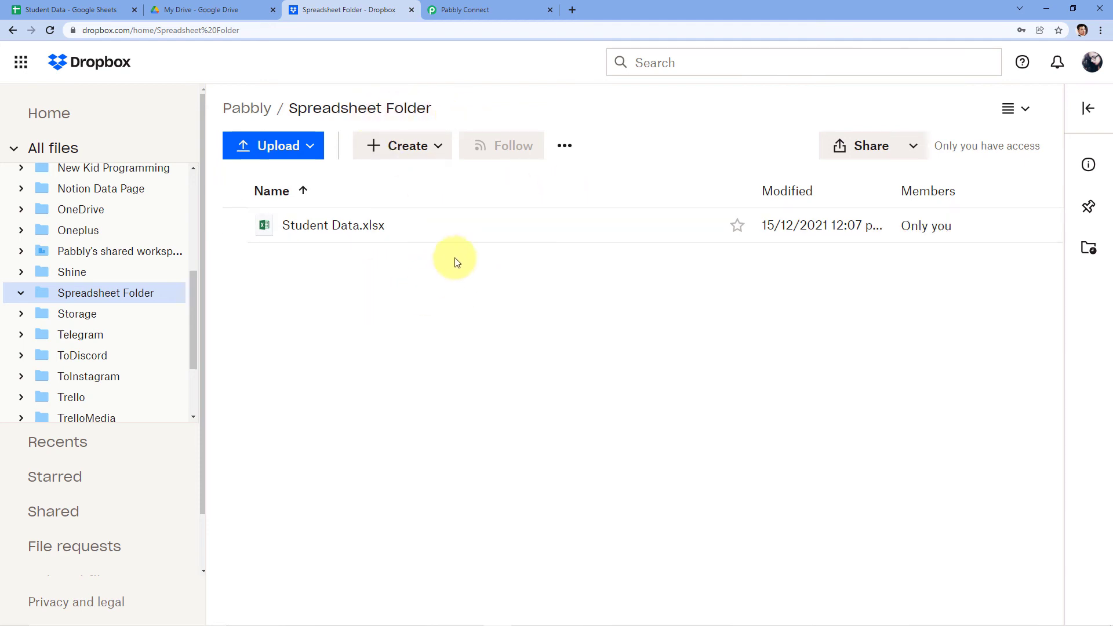
pyautogui.click(336, 228)
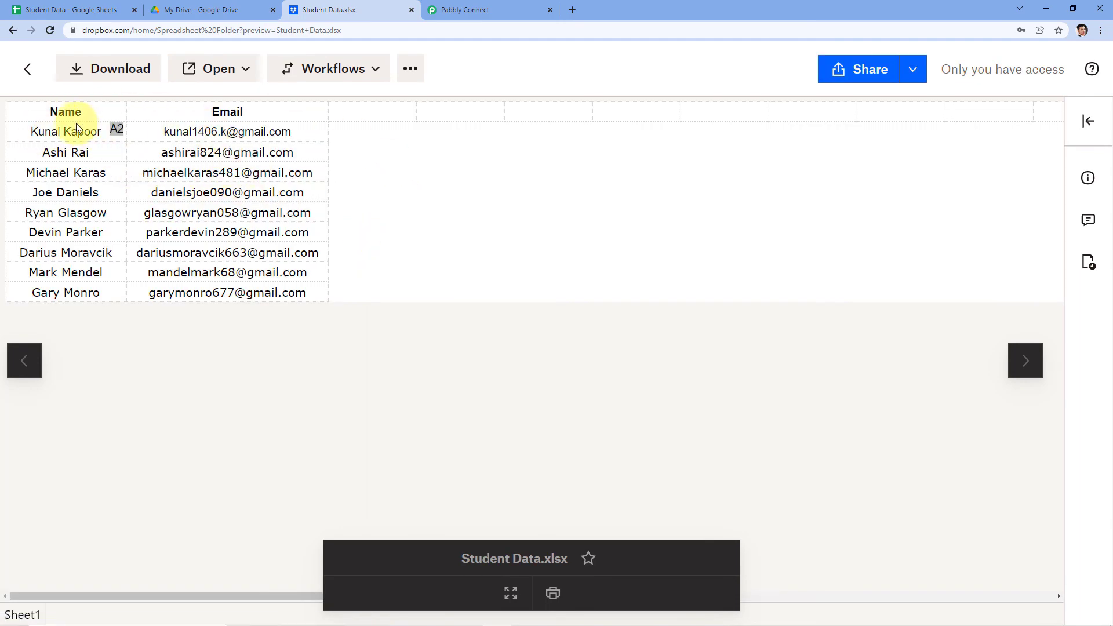
pyautogui.click(56, 9)
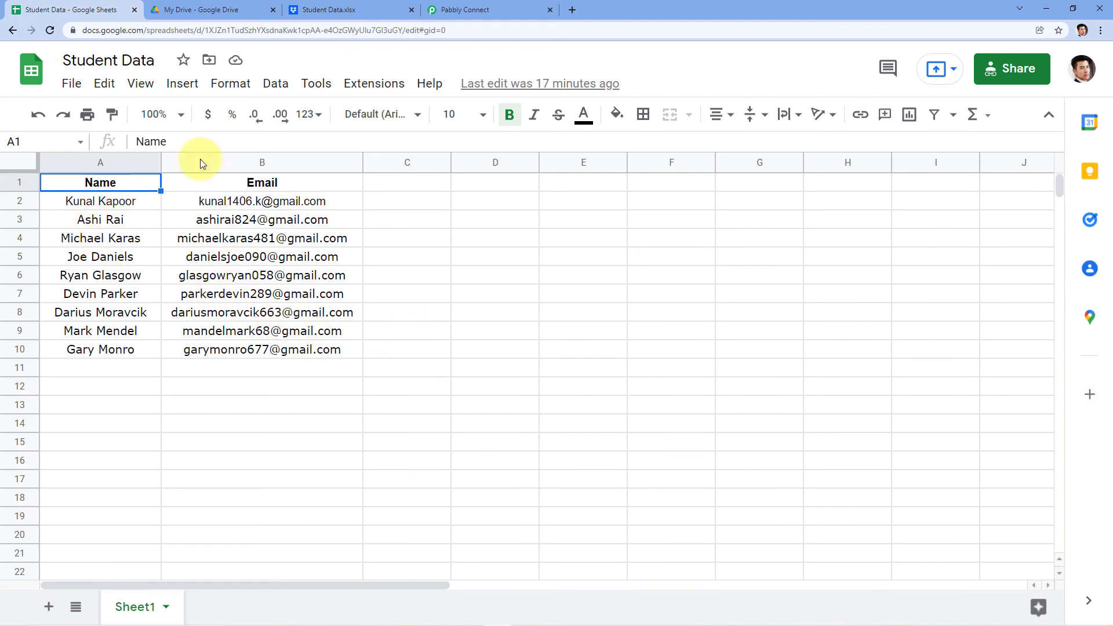
pyautogui.click(349, 7)
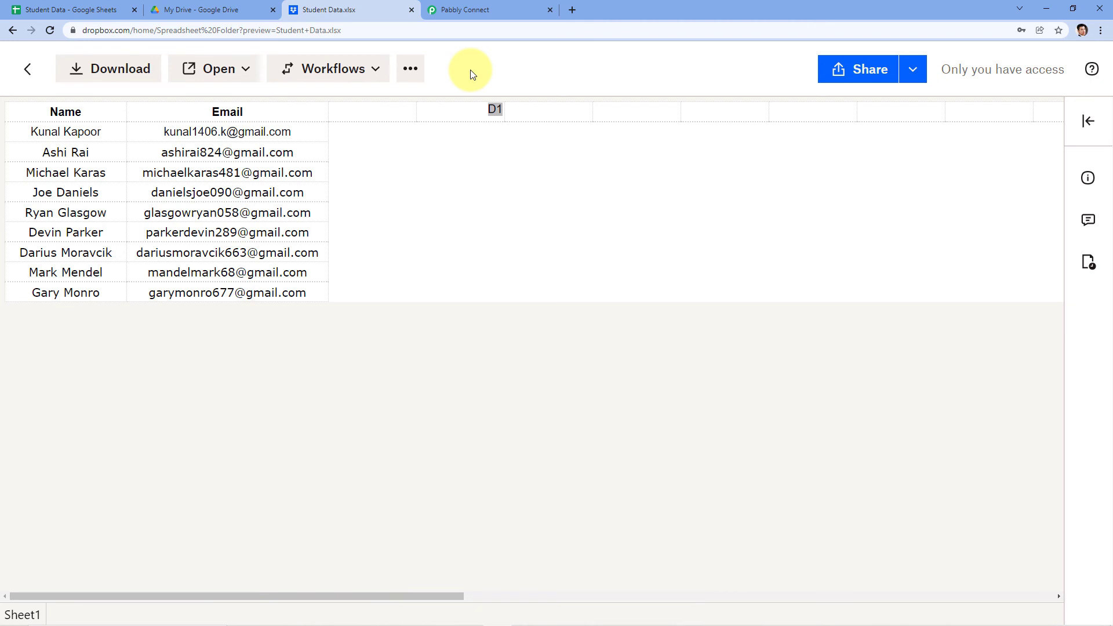
pyautogui.click(87, 10)
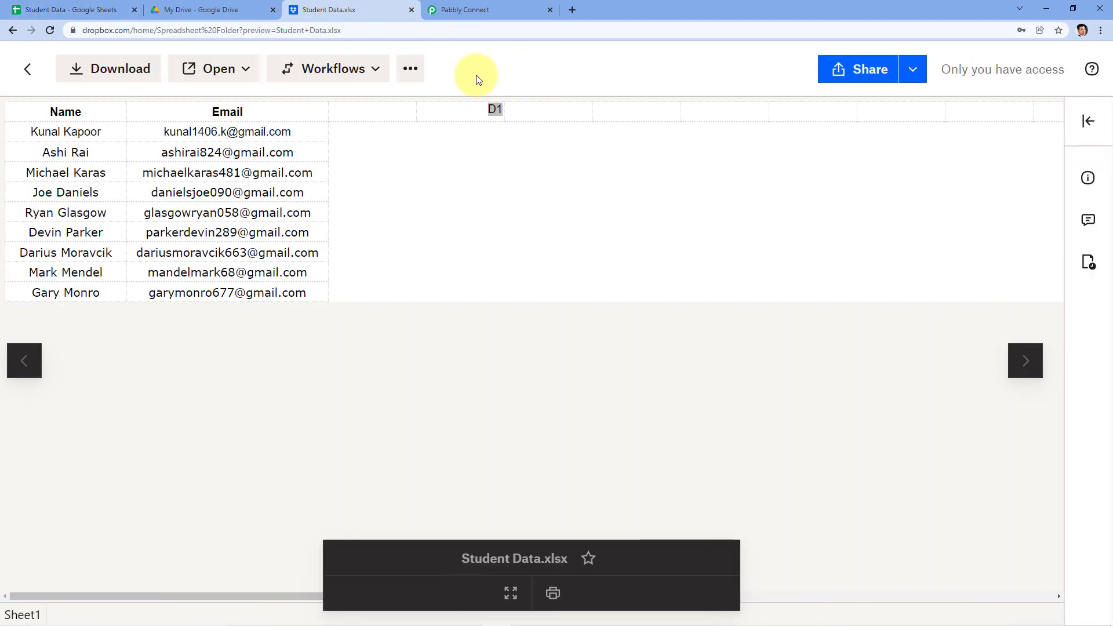
pyautogui.click(329, 10)
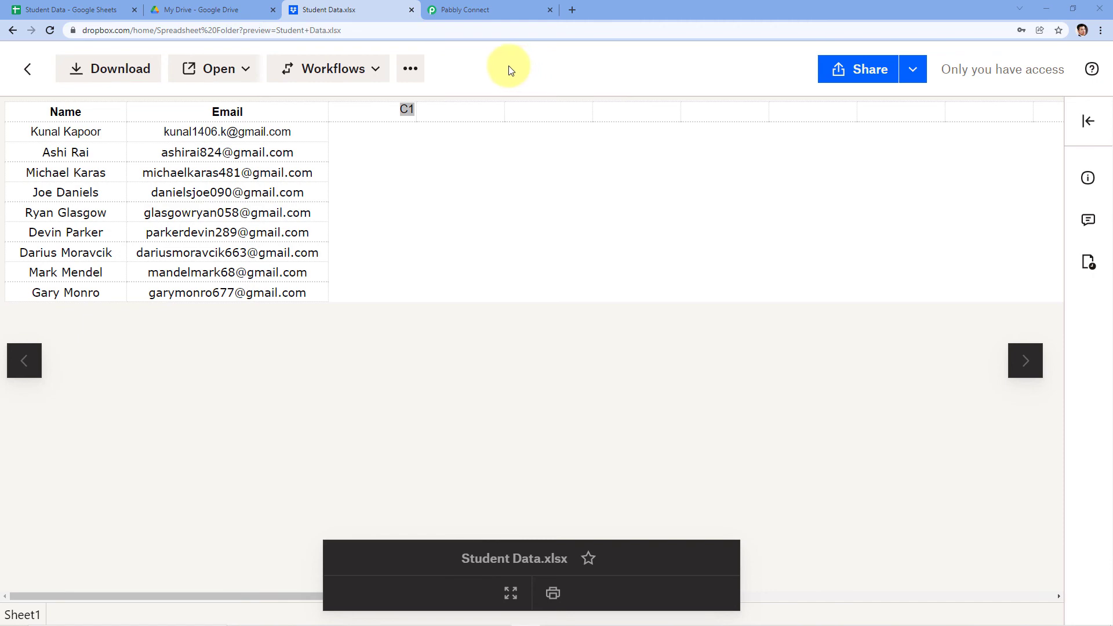
# Return to Pabbly Connect and collapse the workflow's trigger and action steps
pyautogui.click(499, 8)
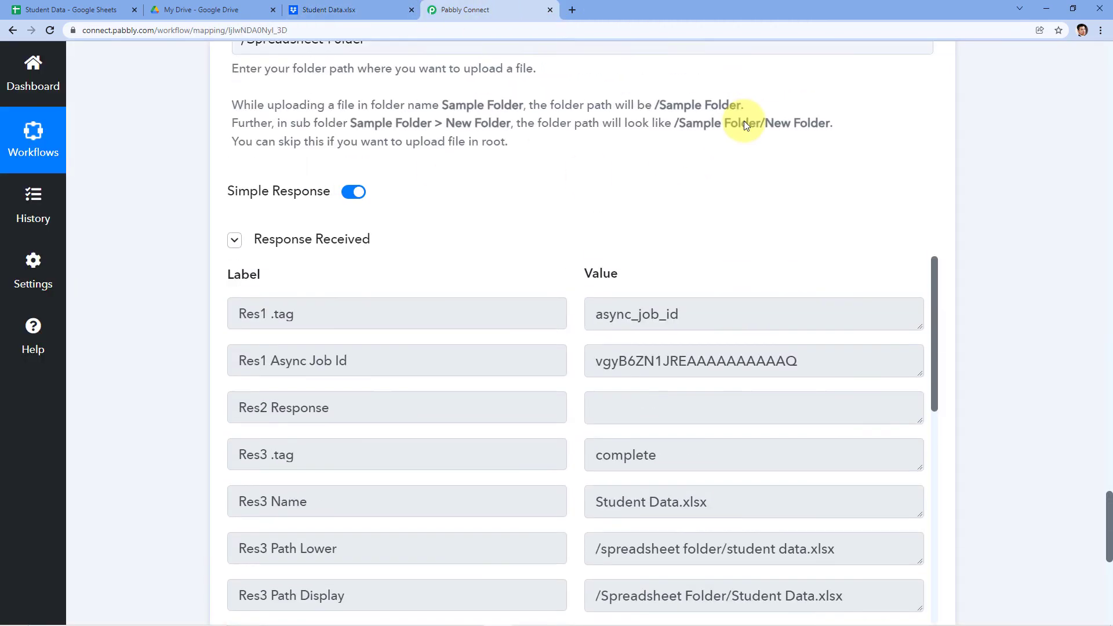
pyautogui.scroll(15, 845, 155)
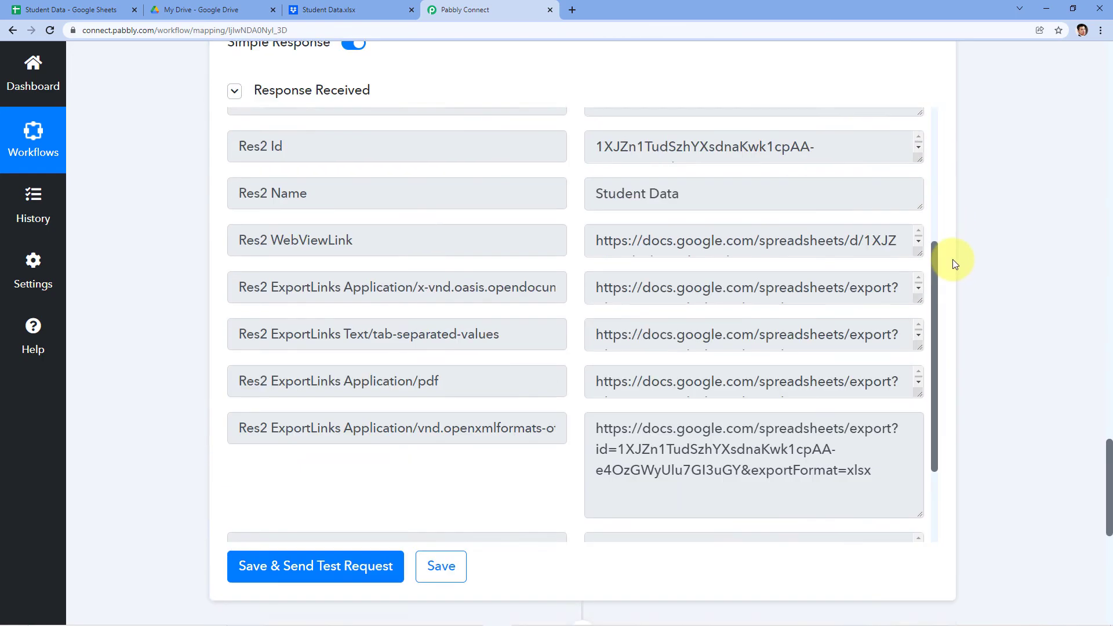
pyautogui.scroll(12, 952, 259)
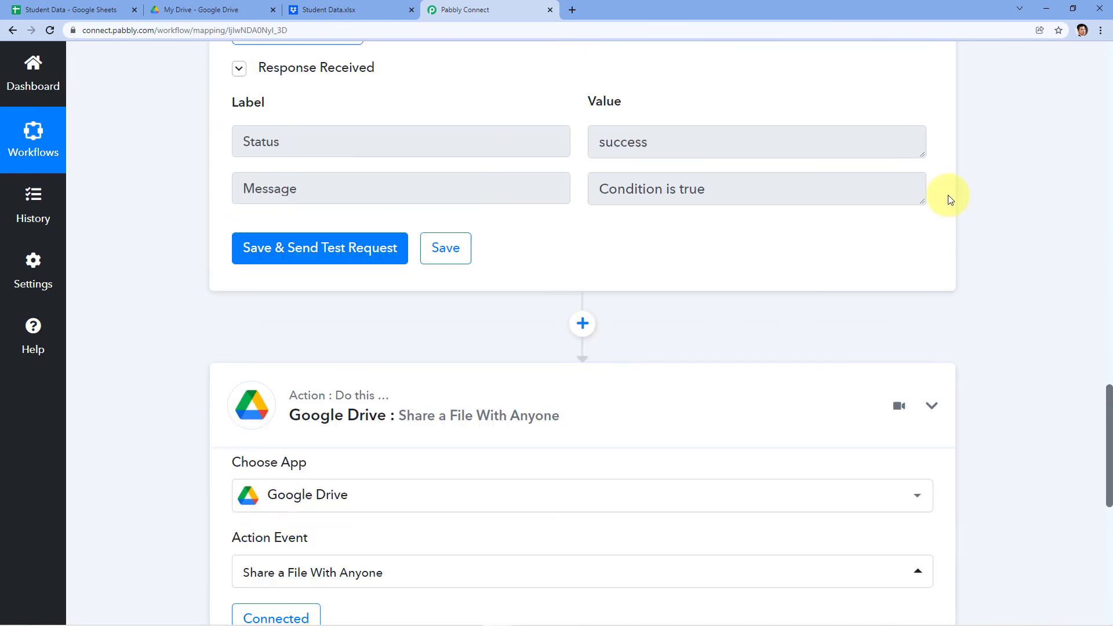
pyautogui.scroll(20, 951, 199)
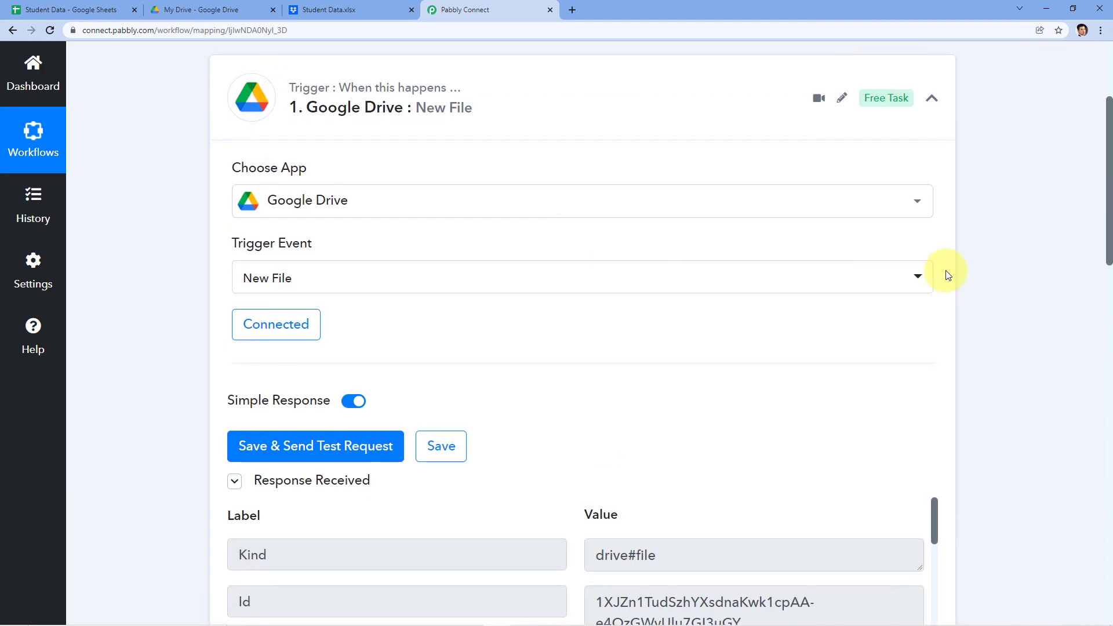
pyautogui.scroll(5, 939, 249)
pyautogui.click(932, 222)
# Review the Google Sheets to Dropbox workflow from the New File trigger through the Dropbox upload
pyautogui.scroll(-1, 614, 174)
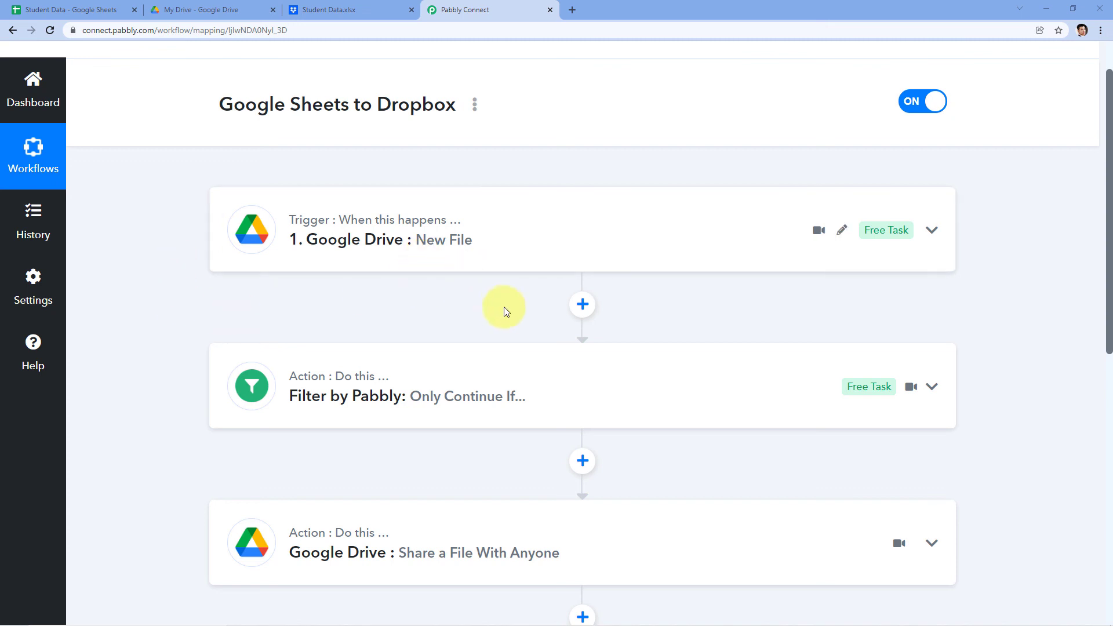
pyautogui.scroll(-2, 522, 304)
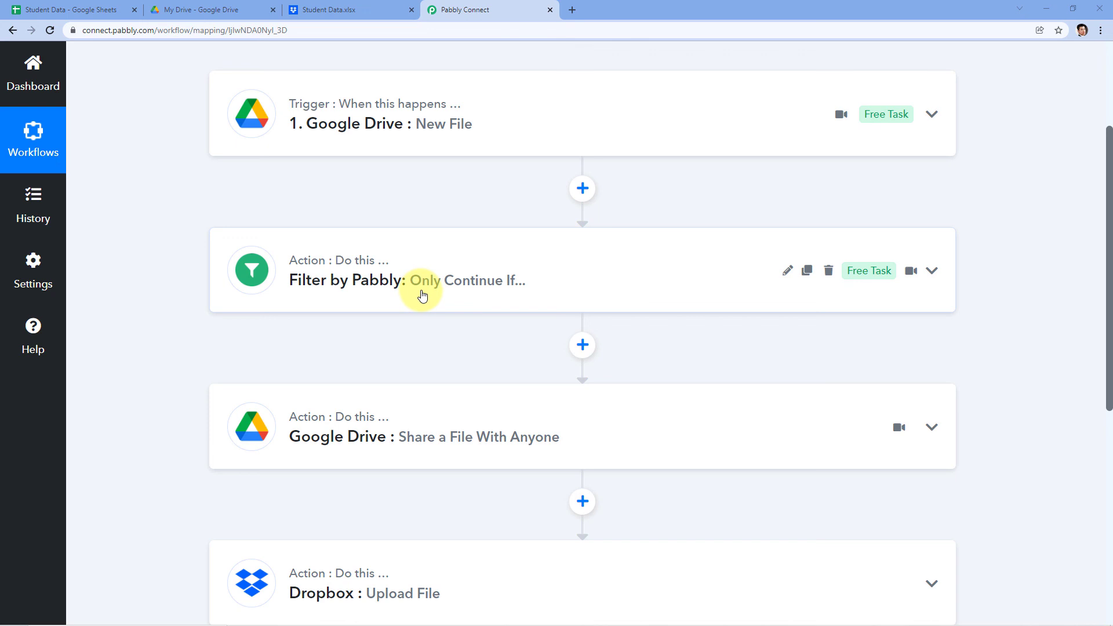
pyautogui.scroll(-2, 422, 294)
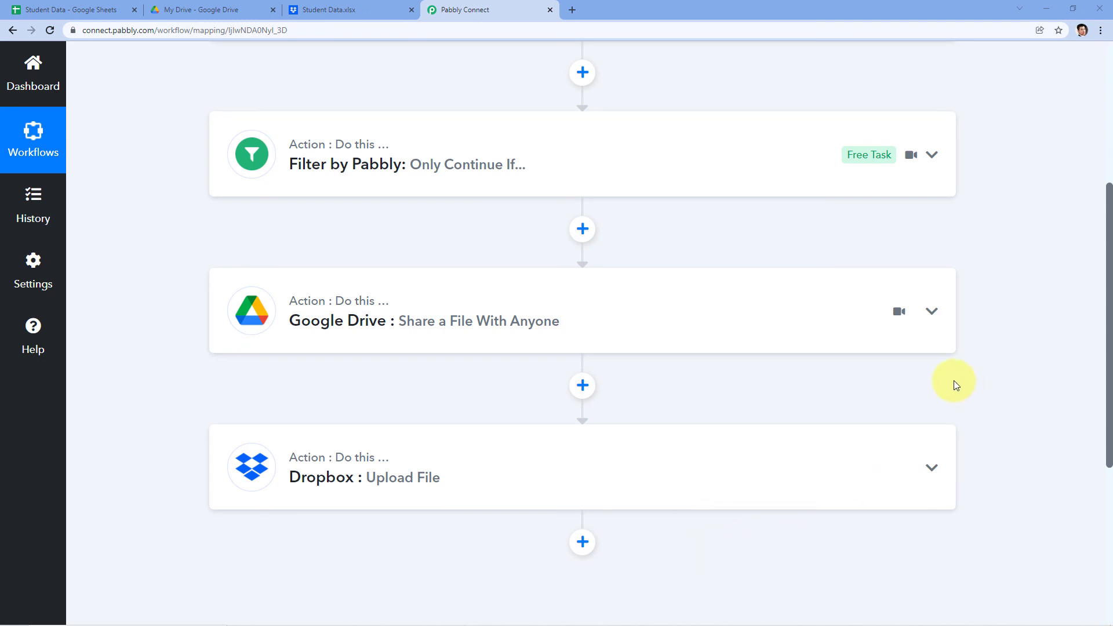
pyautogui.scroll(5, 738, 388)
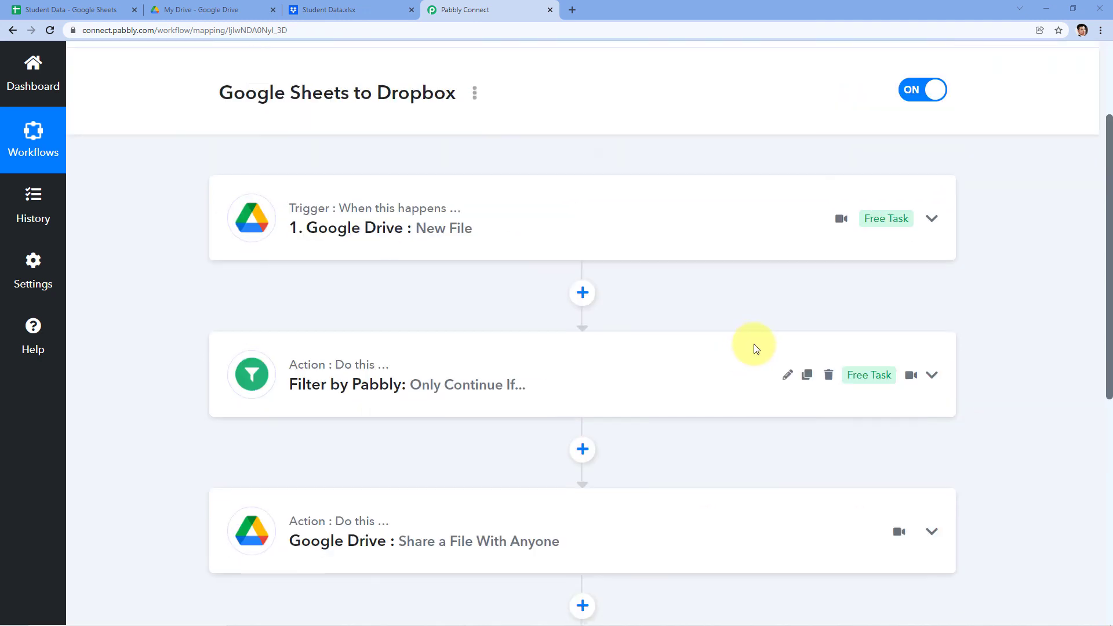